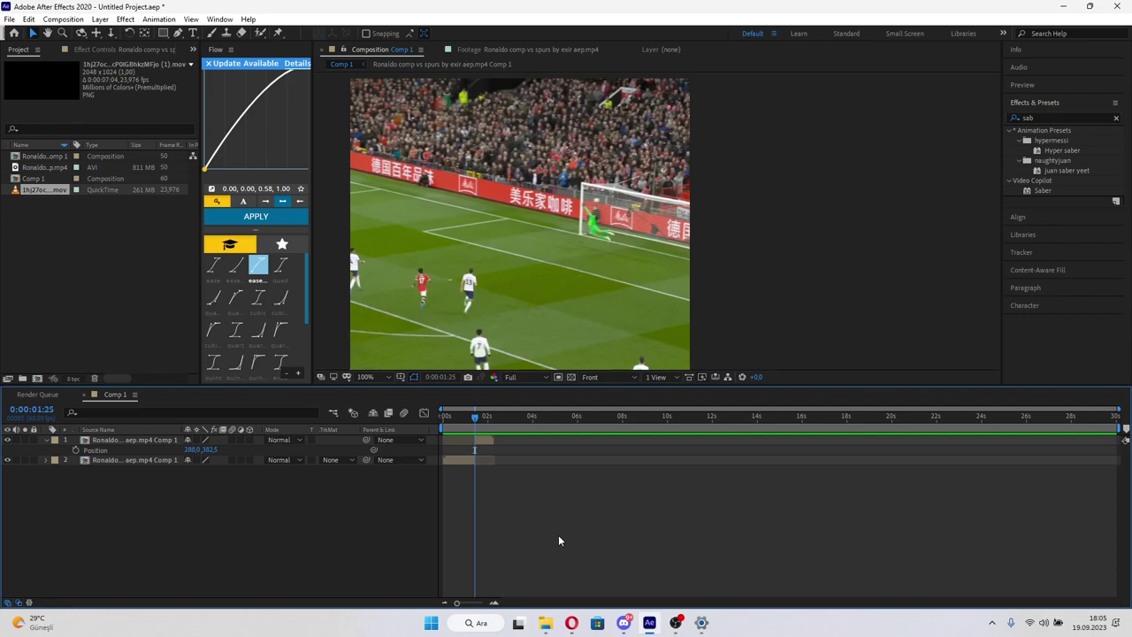
- Inspect the top football layer's Mask 1 and the frames between 0:00:01:25 and 0:00:02:03
{"action": "scroll", "coordinate": [598, 230], "scroll_direction": "up", "scroll_amount": 1}
{"action": "left_click", "coordinate": [474, 440]}
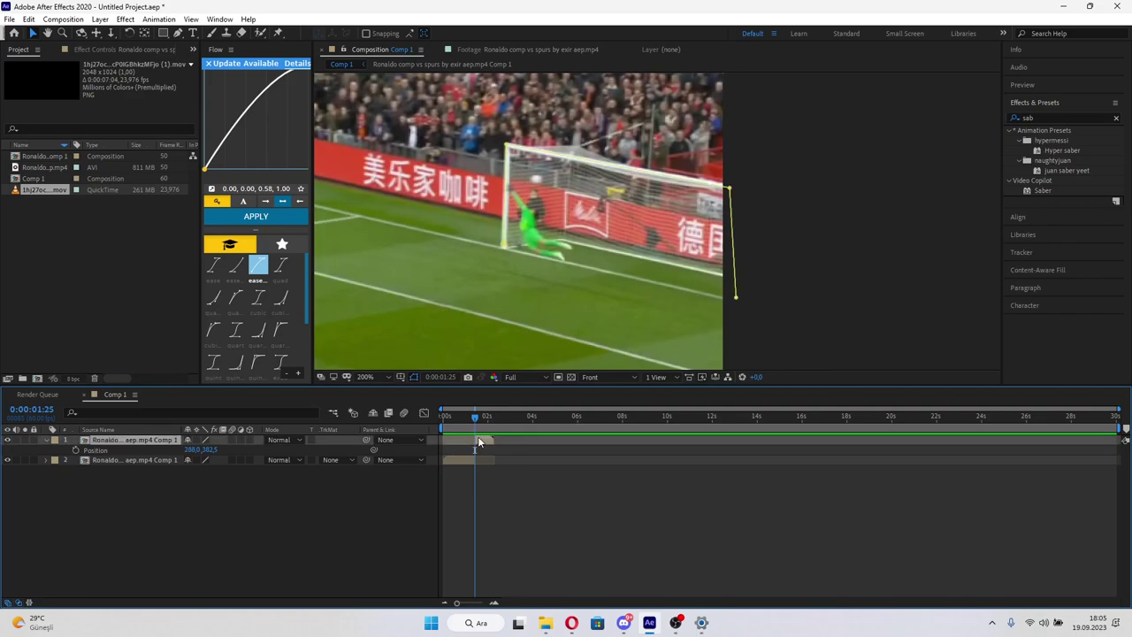
{"action": "left_click_drag", "start_coordinate": [475, 423], "coordinate": [487, 432]}
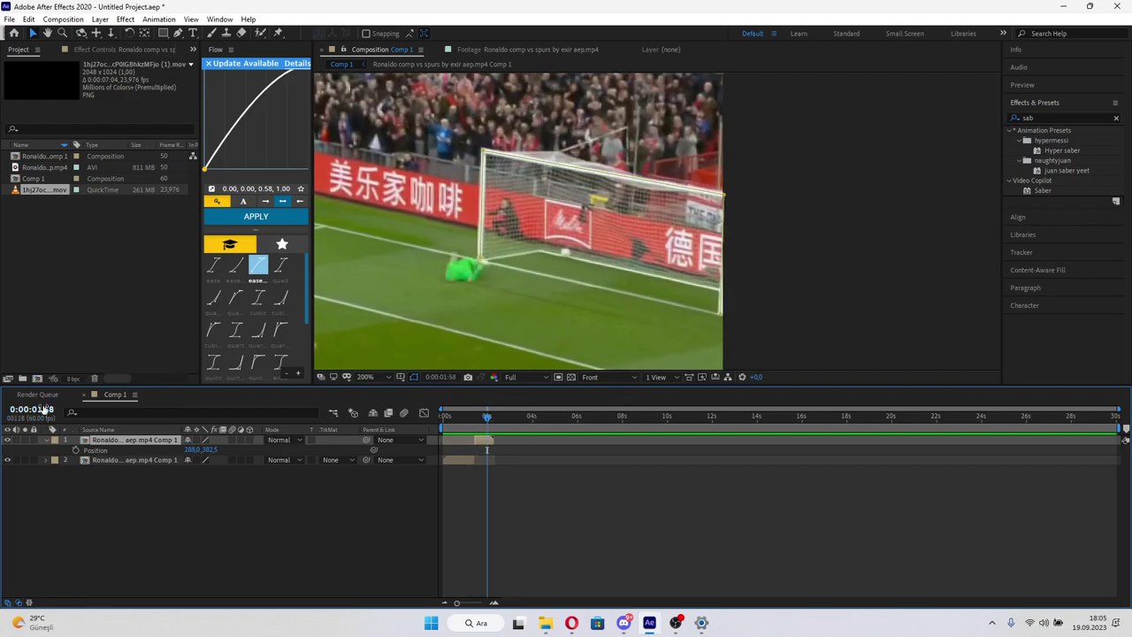
{"action": "double_click", "coordinate": [46, 440]}
{"action": "left_click", "coordinate": [55, 452]}
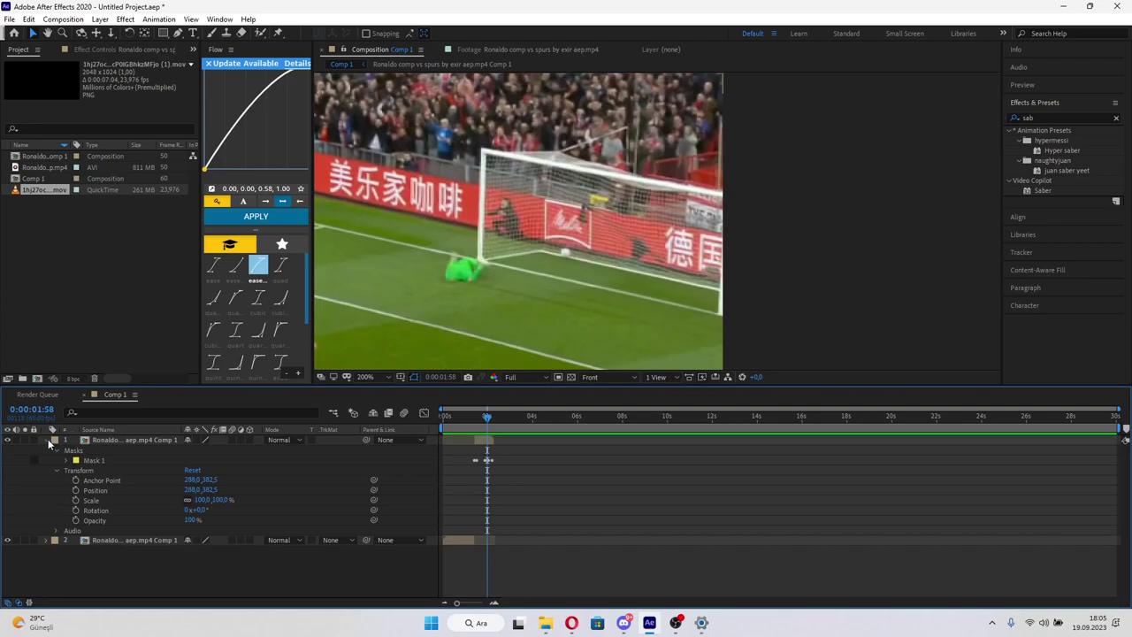
{"action": "left_click", "coordinate": [46, 440]}
{"action": "mouse_move", "coordinate": [494, 421]}
{"action": "left_mouse_down"}
{"action": "mouse_move", "coordinate": [477, 420]}
{"action": "mouse_move", "coordinate": [487, 420]}
{"action": "left_mouse_up"}
{"action": "left_click", "coordinate": [484, 447]}
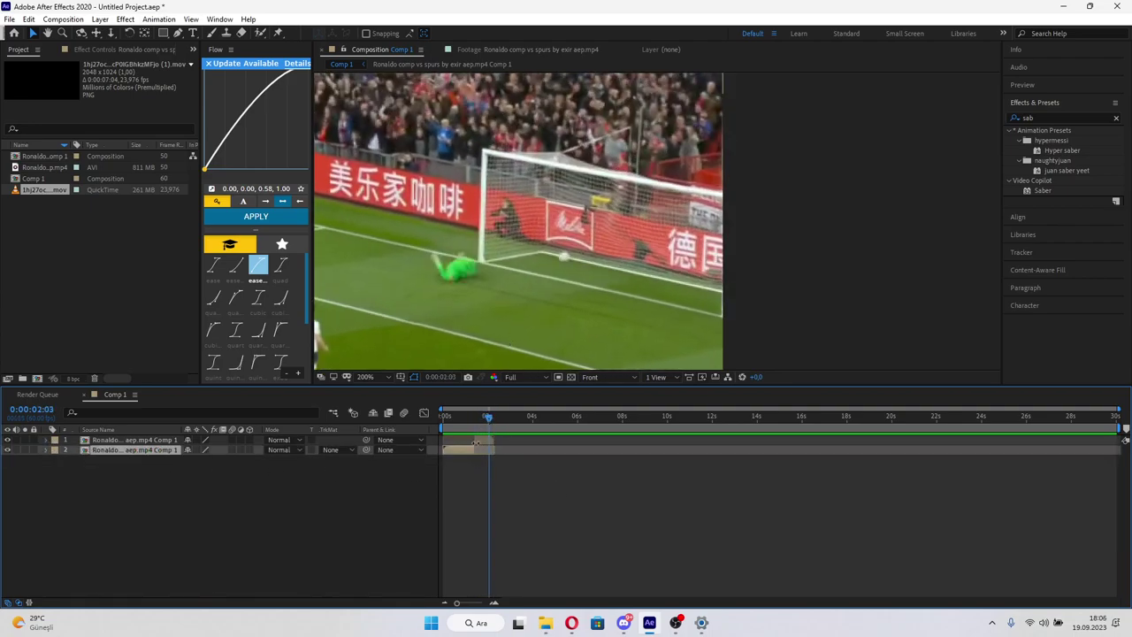
{"action": "left_click", "coordinate": [482, 440]}
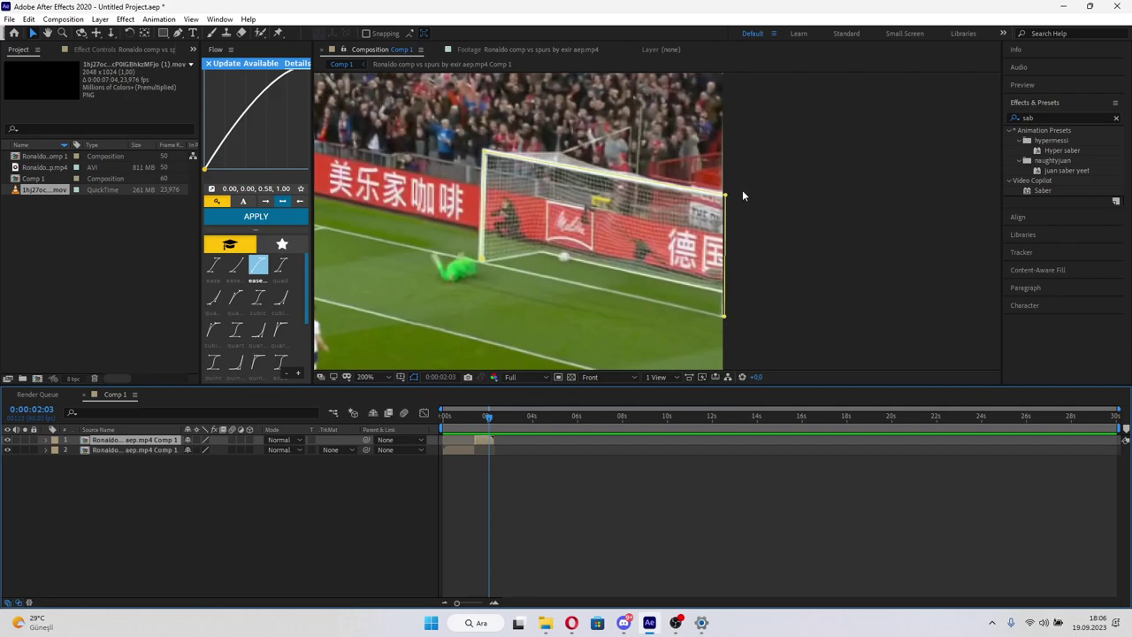
{"action": "scroll", "coordinate": [695, 275], "scroll_direction": "down", "scroll_amount": 2}
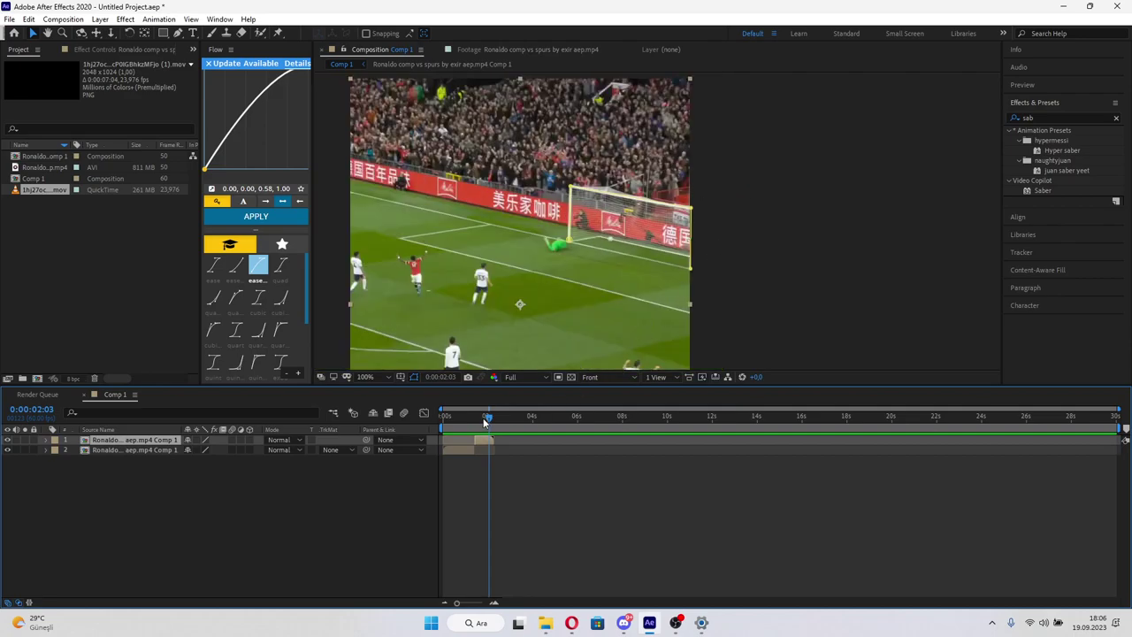
{"action": "left_click_drag", "start_coordinate": [483, 418], "coordinate": [475, 418]}
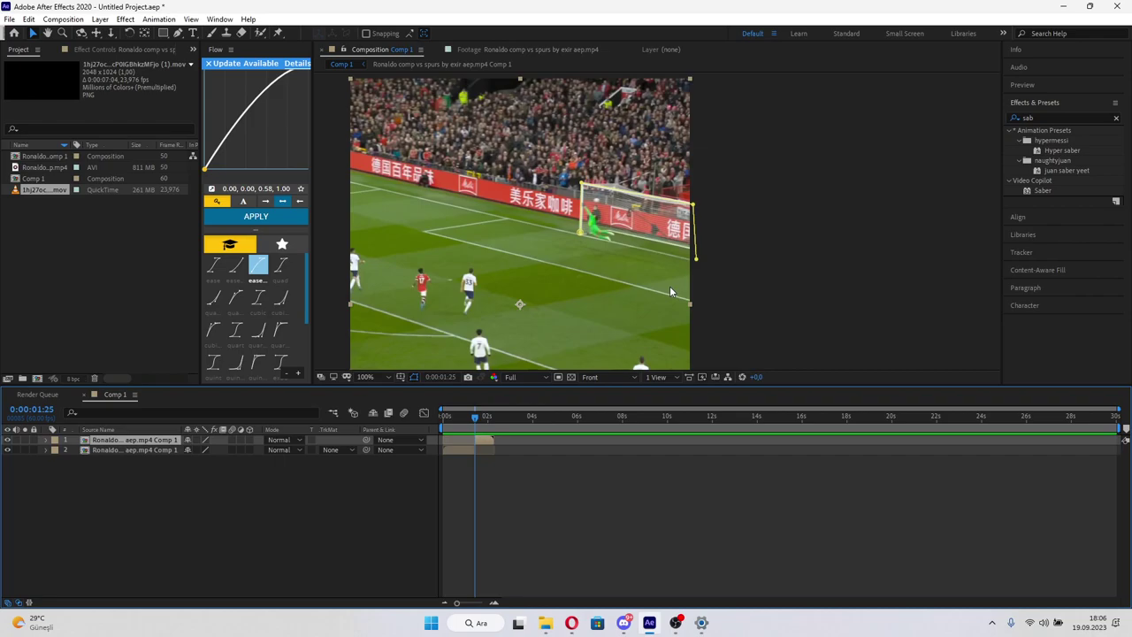
- Add the explosion footage to the top of Comp 1 and scale it to 31%
{"action": "left_click", "coordinate": [49, 193]}
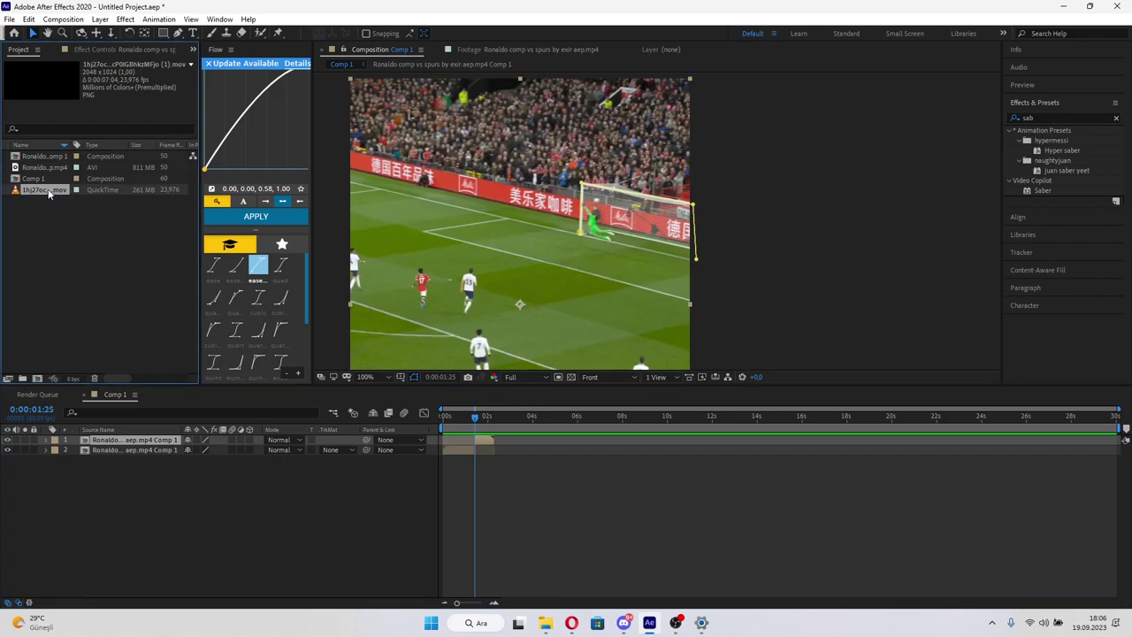
{"action": "mouse_move", "coordinate": [48, 193]}
{"action": "left_mouse_down"}
{"action": "mouse_move", "coordinate": [473, 434]}
{"action": "mouse_move", "coordinate": [463, 440]}
{"action": "left_mouse_up"}
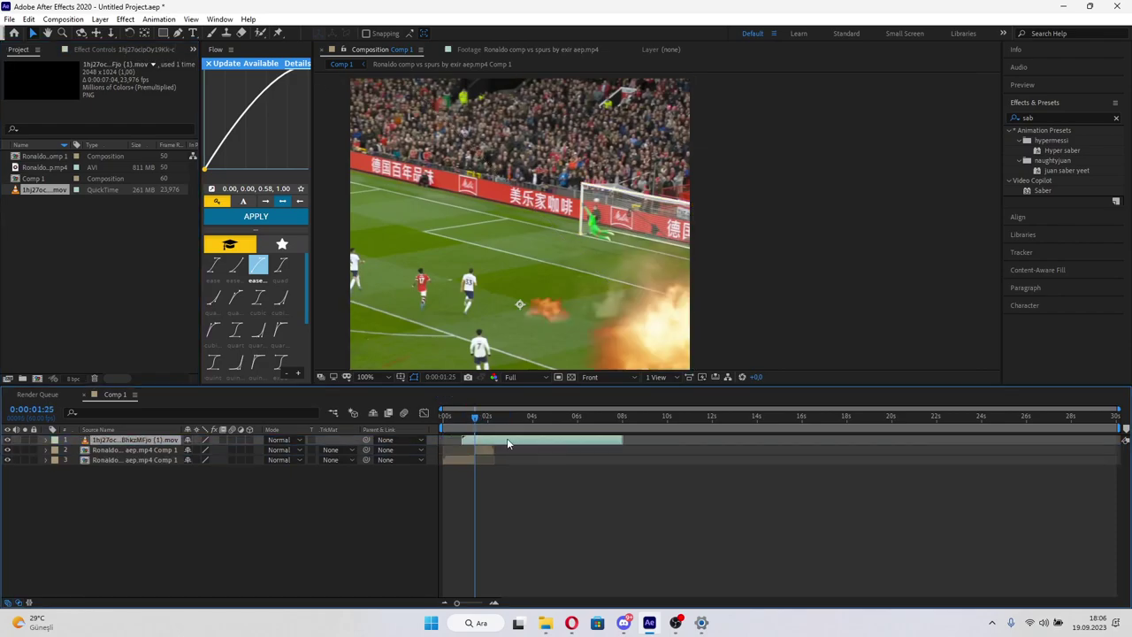
{"action": "key", "text": "comma"}
{"action": "key", "text": "comma"}
{"action": "key", "text": "s"}
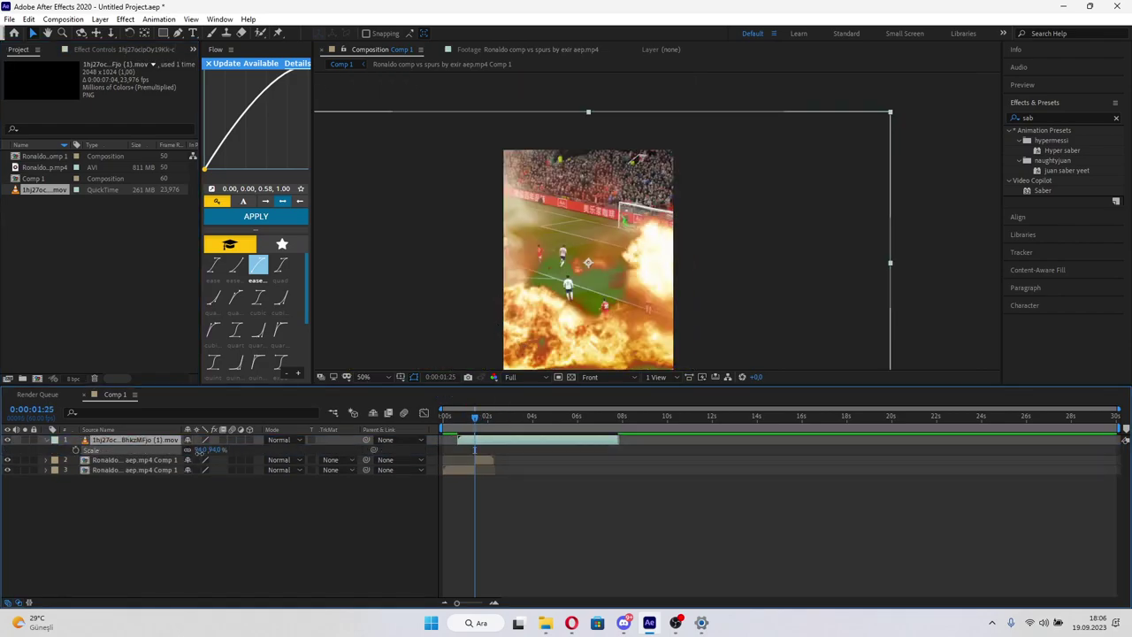
{"action": "left_click_drag", "start_coordinate": [200, 452], "coordinate": [151, 451]}
- Start the explosion clip slightly later and zoom the viewer in on the goal
{"action": "scroll", "coordinate": [681, 248], "scroll_direction": "up", "scroll_amount": 2}
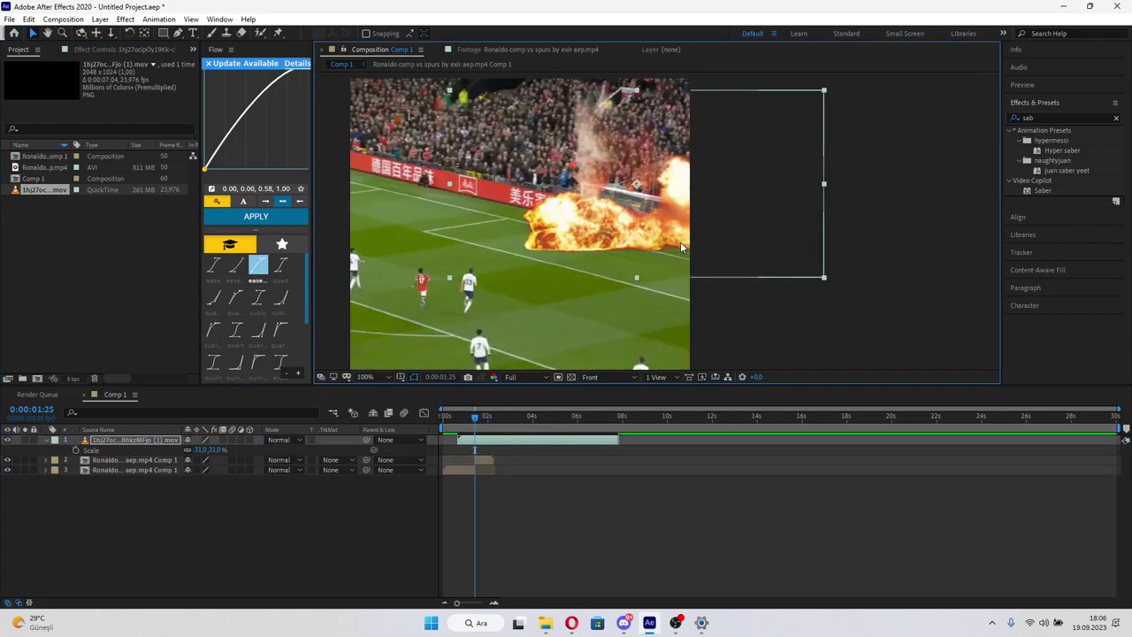
{"action": "left_click_drag", "start_coordinate": [488, 441], "coordinate": [501, 440]}
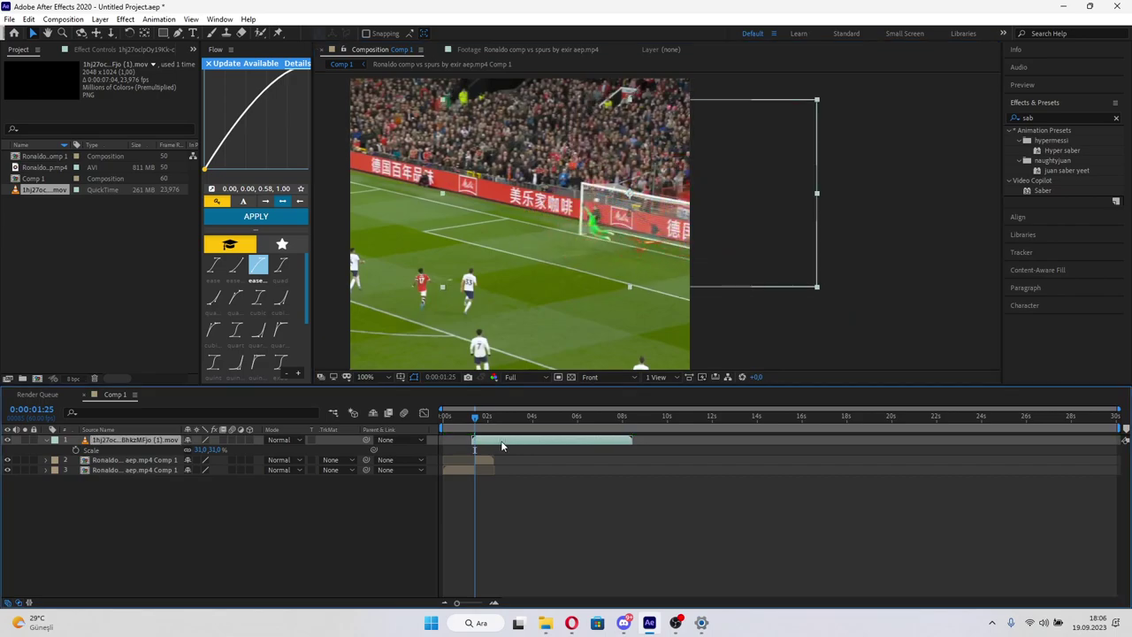
{"action": "key", "text": "F2"}
{"action": "key", "text": "s"}
{"action": "key", "text": "period"}
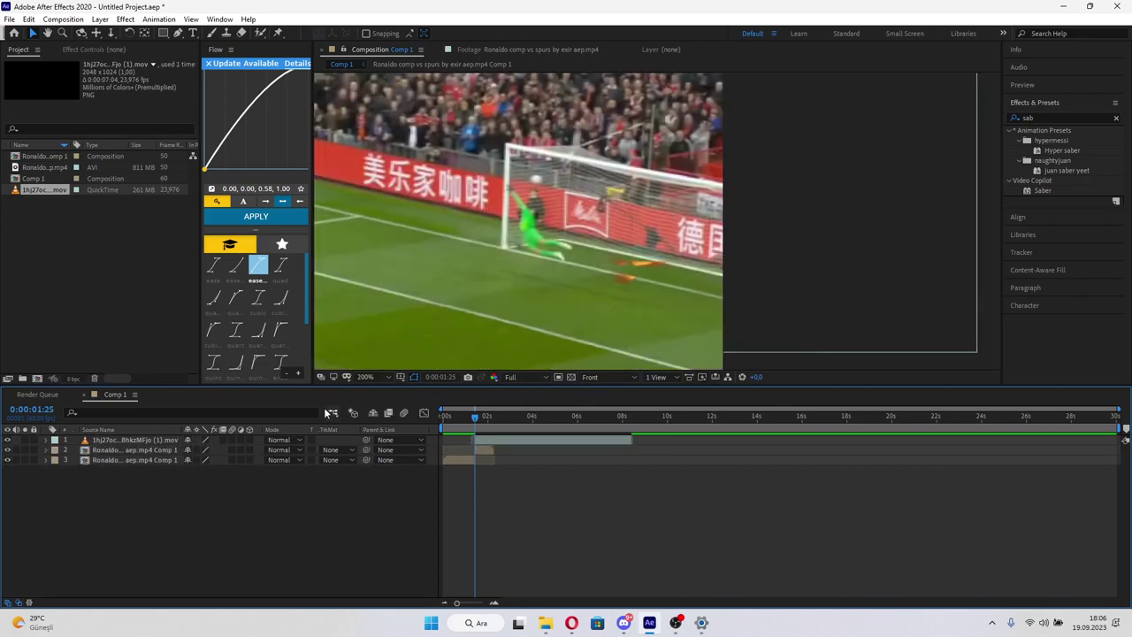
- Make the explosion and football layers 3D and shrink the fire to 17% at 0:00:02:05
{"action": "left_click", "coordinate": [250, 440]}
{"action": "left_click", "coordinate": [250, 449]}
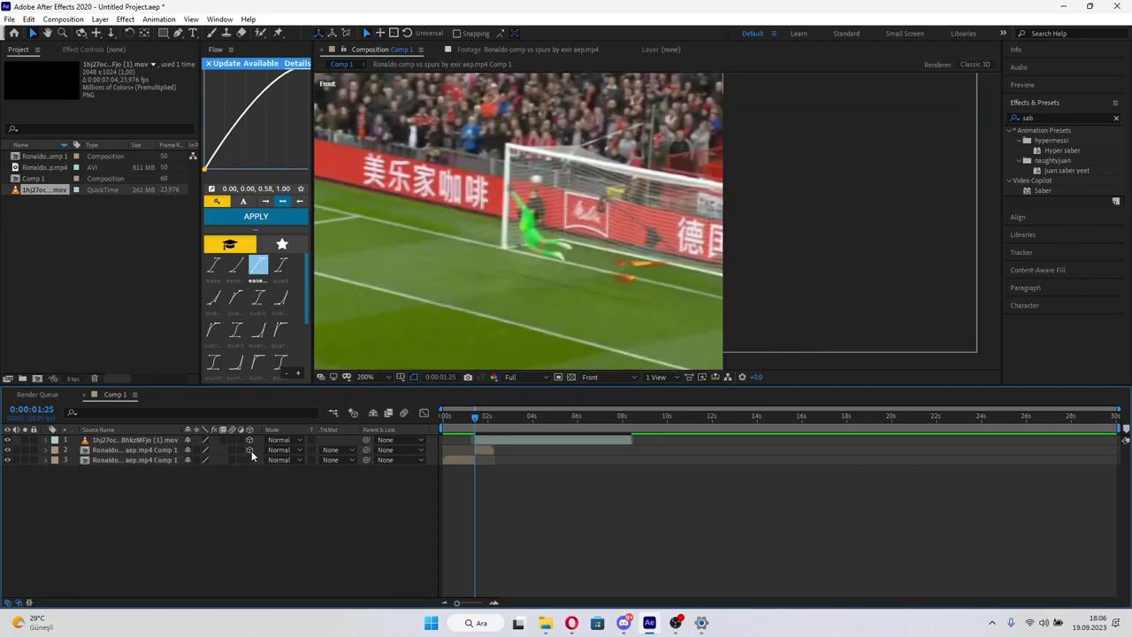
{"action": "left_click", "coordinate": [553, 440]}
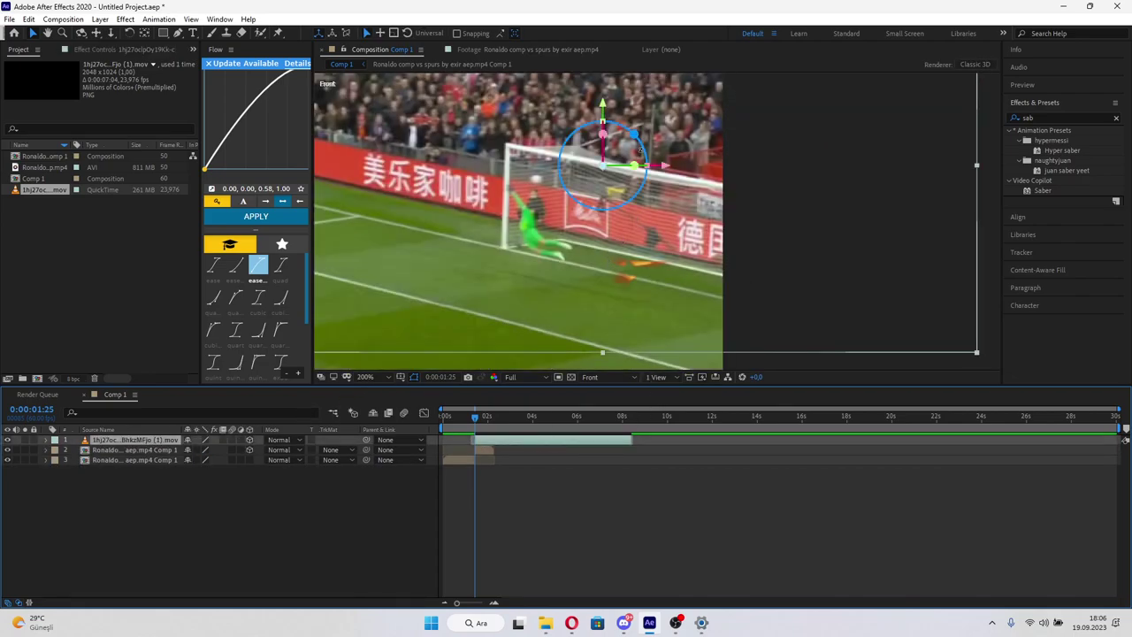
{"action": "key", "text": "s"}
{"action": "left_click_drag", "start_coordinate": [475, 424], "coordinate": [488, 423]}
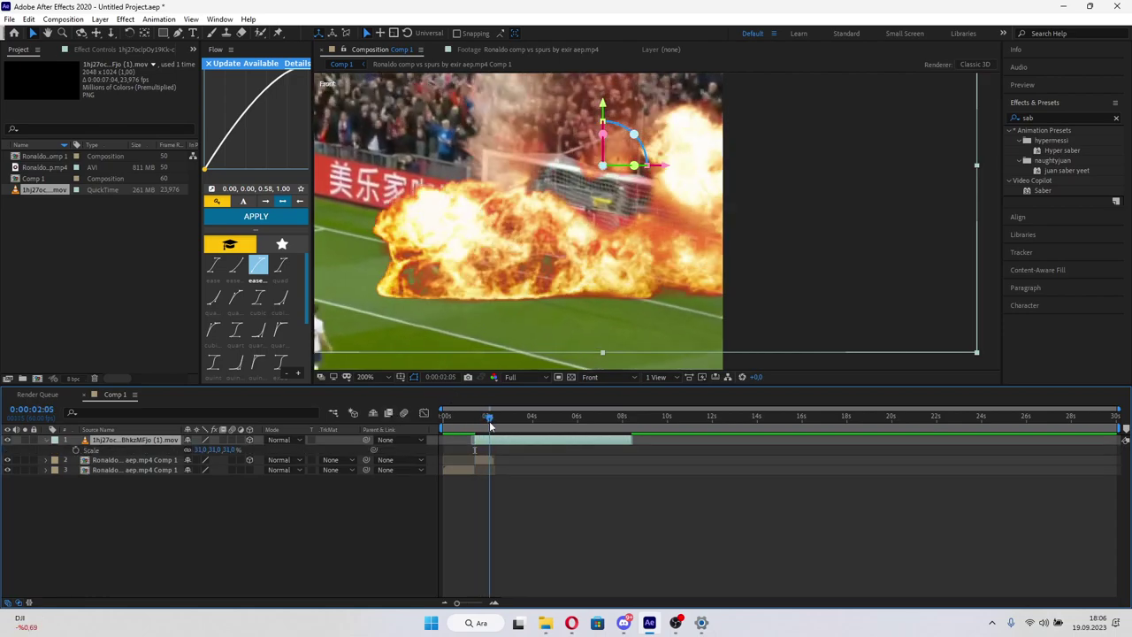
{"action": "key", "text": "s"}
{"action": "key", "text": "s"}
{"action": "left_click_drag", "start_coordinate": [209, 449], "coordinate": [194, 450]}
- Rotate the fire in 3D along the net's base, scale it to 20%, and fine-tune its placement
{"action": "mouse_move", "coordinate": [634, 134]}
{"action": "left_mouse_down"}
{"action": "mouse_move", "coordinate": [641, 143]}
{"action": "mouse_move", "coordinate": [607, 151]}
{"action": "left_mouse_up"}
{"action": "left_click_drag", "start_coordinate": [645, 212], "coordinate": [689, 298]}
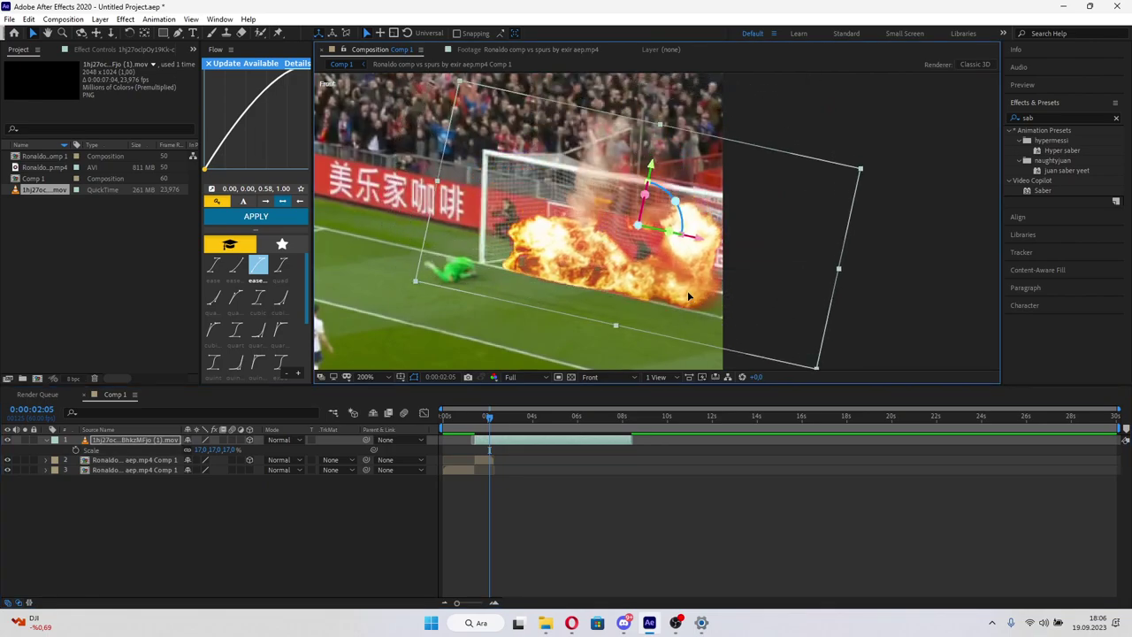
{"action": "left_click", "coordinate": [185, 456]}
{"action": "left_click_drag", "start_coordinate": [203, 449], "coordinate": [212, 450]}
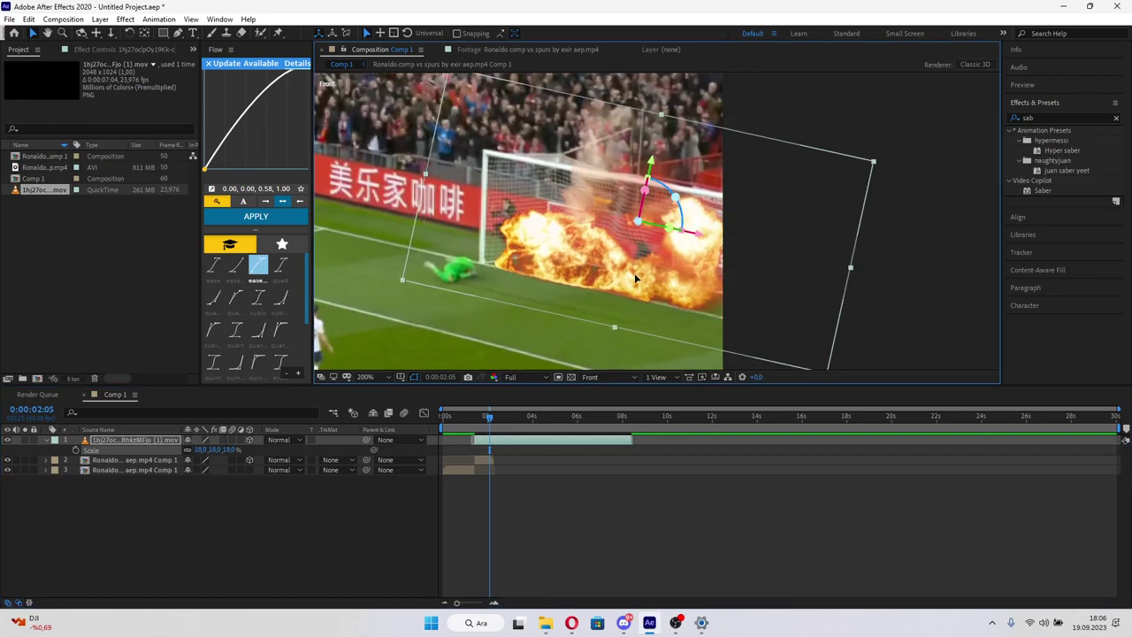
{"action": "key", "text": "s"}
{"action": "key", "text": "s"}
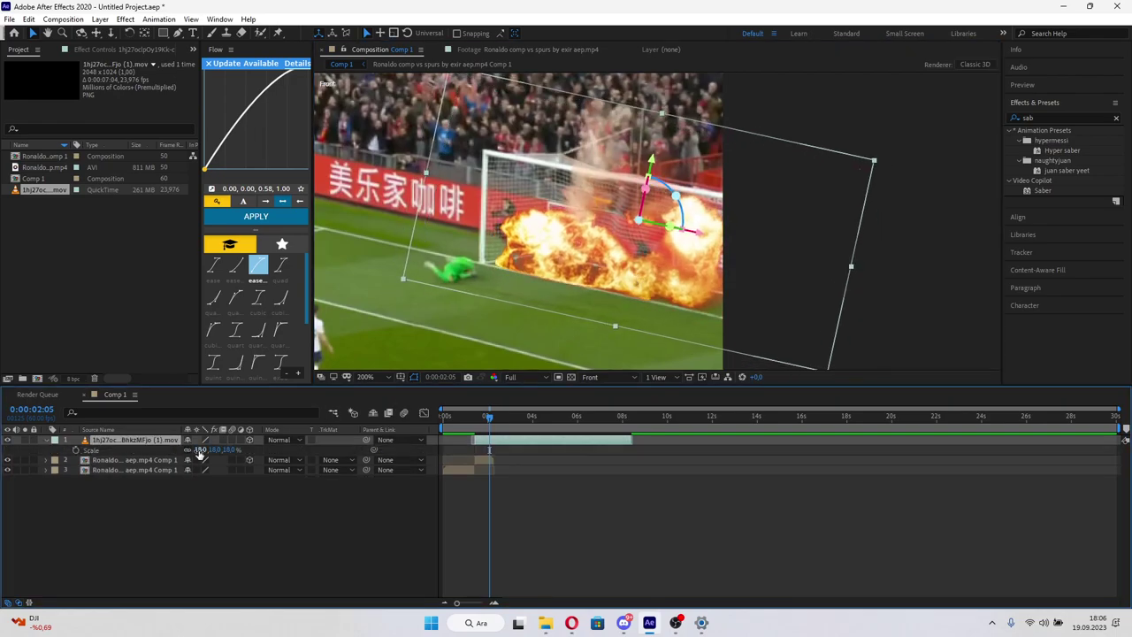
{"action": "left_click_drag", "start_coordinate": [197, 451], "coordinate": [201, 451]}
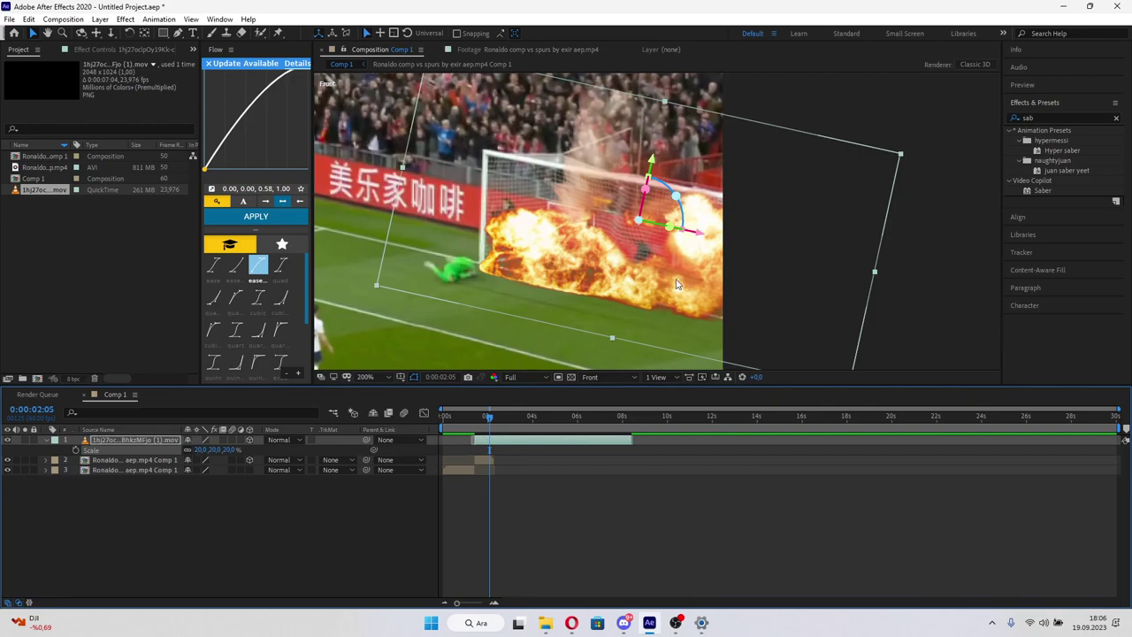
{"action": "left_click_drag", "start_coordinate": [686, 286], "coordinate": [692, 278]}
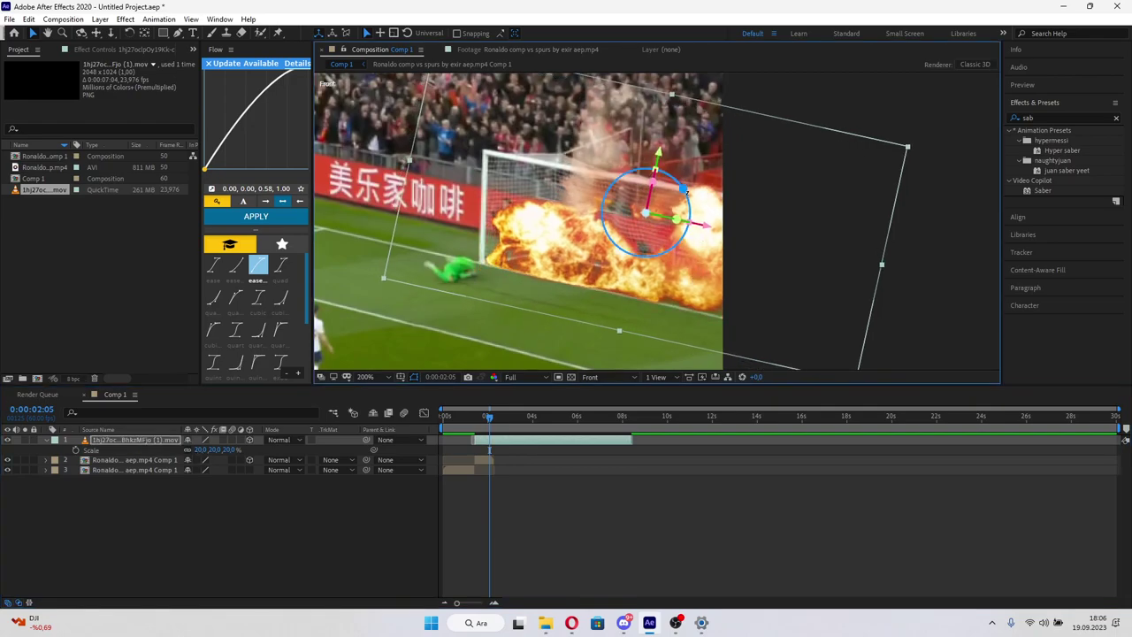
{"action": "left_click_drag", "start_coordinate": [682, 188], "coordinate": [685, 191]}
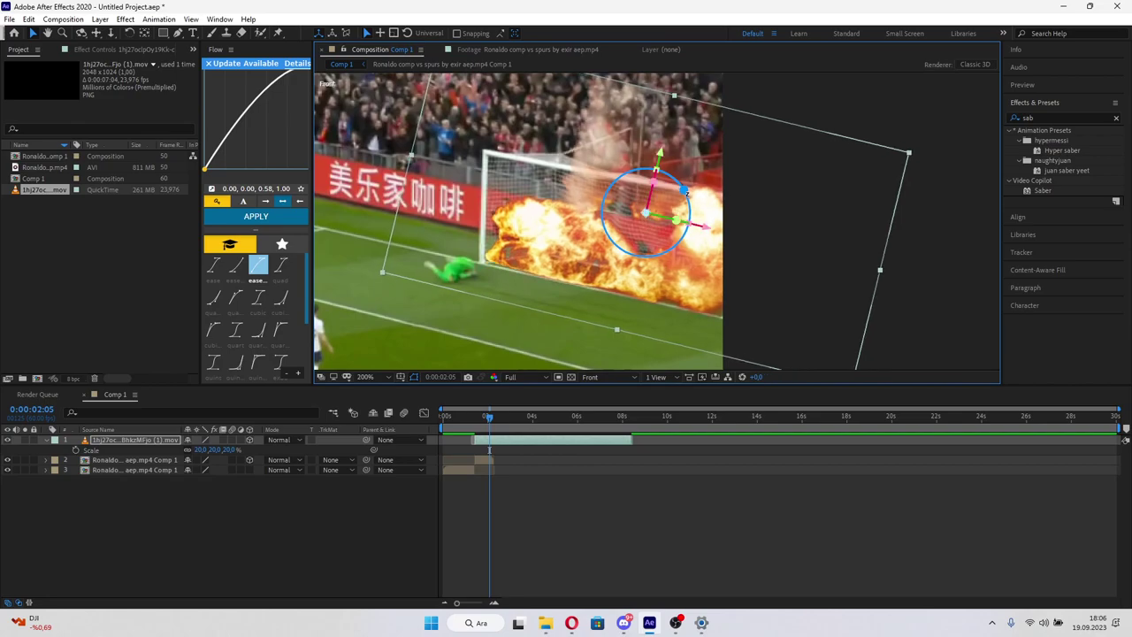
- Enable keyframes for the fire's Anchor Point, Orientation and X, Y and Z Rotation
{"action": "left_click", "coordinate": [75, 449]}
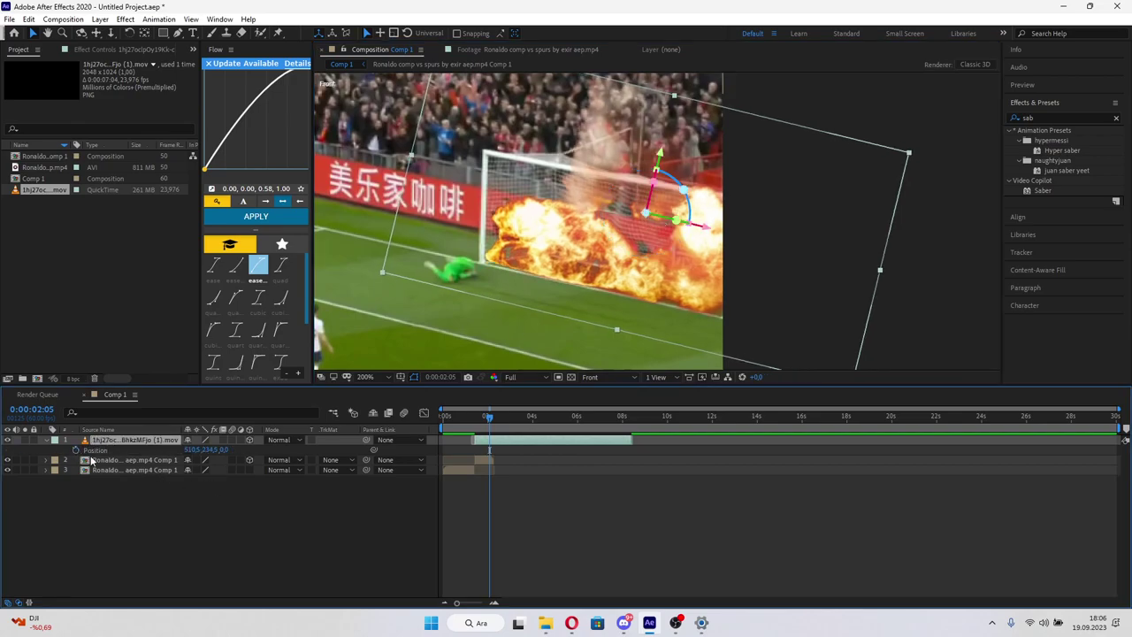
{"action": "left_click", "coordinate": [46, 439]}
{"action": "left_click", "coordinate": [46, 439]}
{"action": "left_click", "coordinate": [76, 460]}
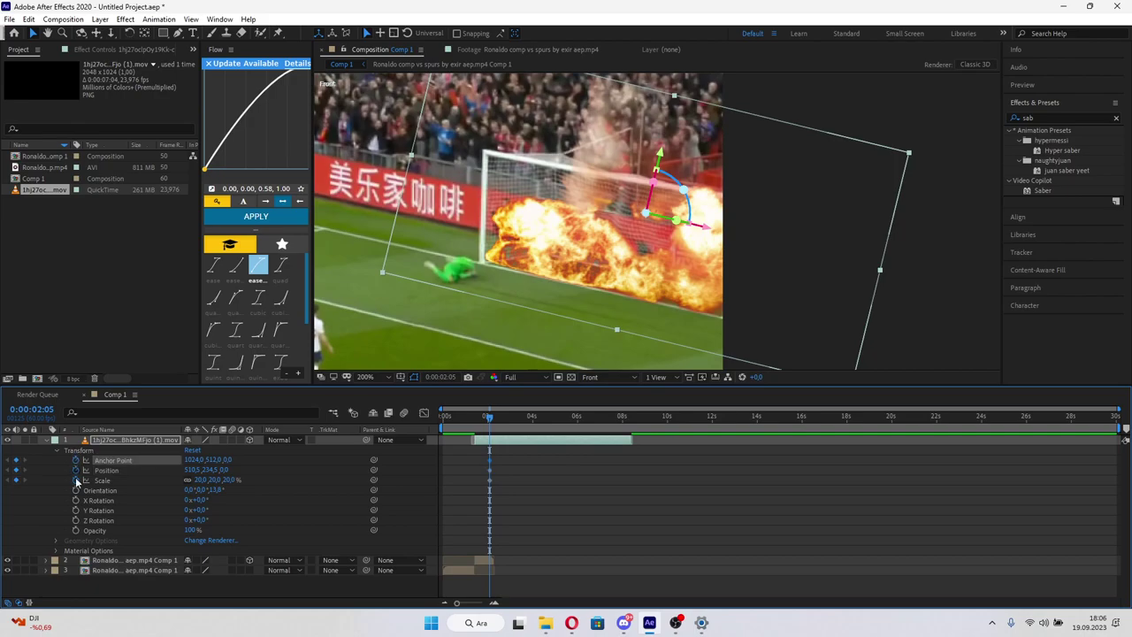
{"action": "left_click", "coordinate": [75, 490]}
{"action": "left_click", "coordinate": [75, 500]}
{"action": "left_click", "coordinate": [75, 510]}
{"action": "left_click", "coordinate": [75, 520]}
{"action": "left_click", "coordinate": [75, 529]}
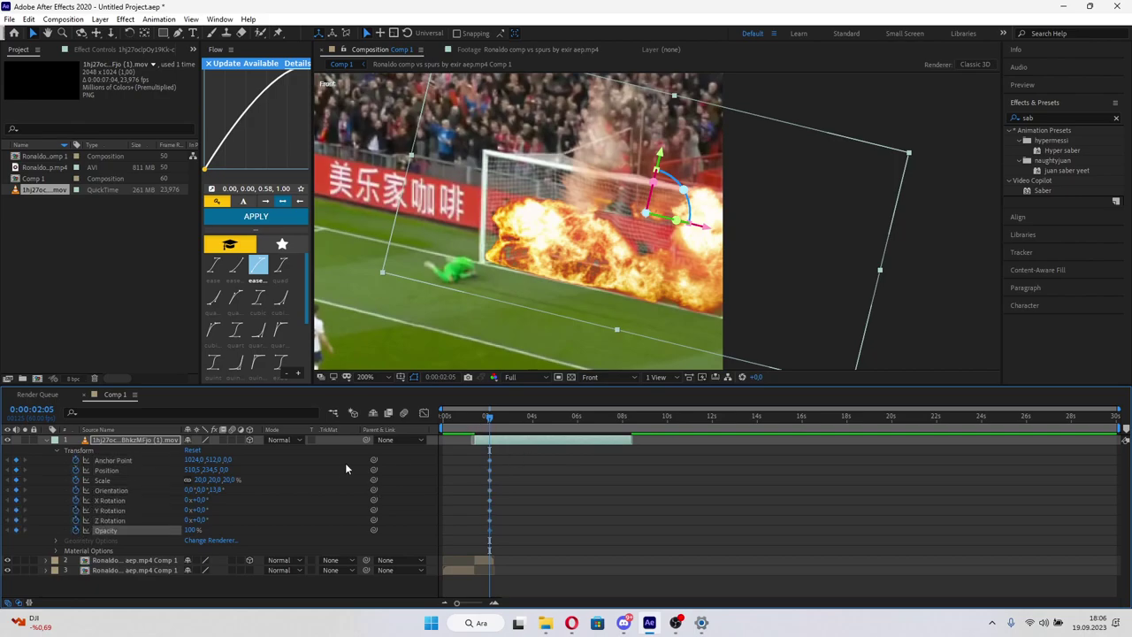
{"action": "left_click", "coordinate": [75, 531]}
- Keyframe the fire's position and scale (23%, then 25%) back to 0:00:01:35 to follow the net
{"action": "left_click_drag", "start_coordinate": [483, 425], "coordinate": [480, 426]}
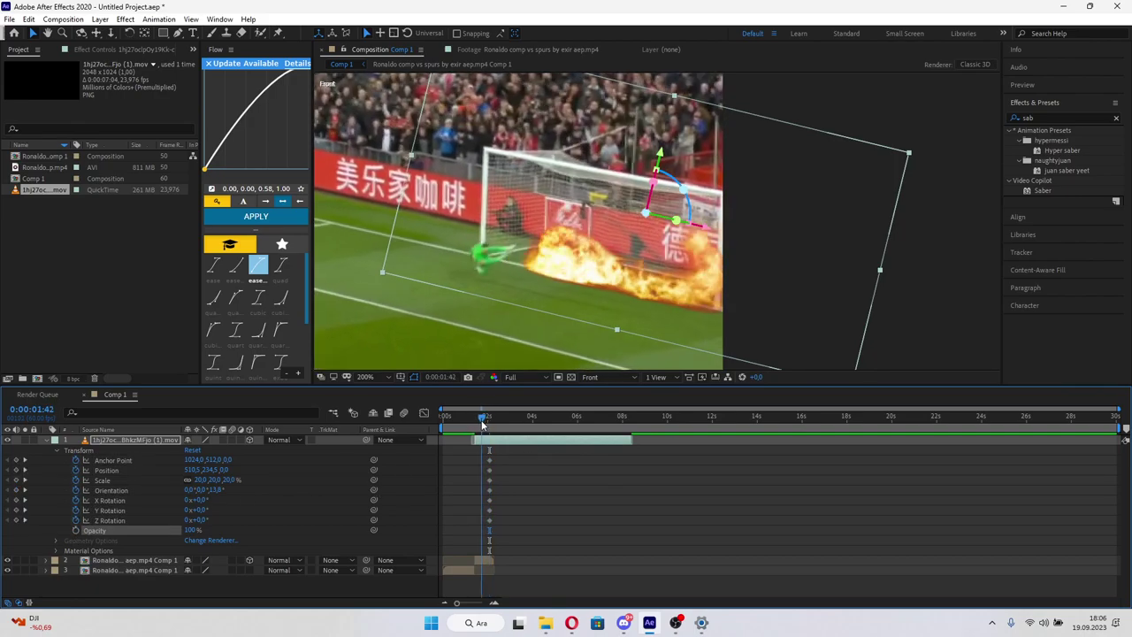
{"action": "left_click_drag", "start_coordinate": [668, 274], "coordinate": [651, 262]}
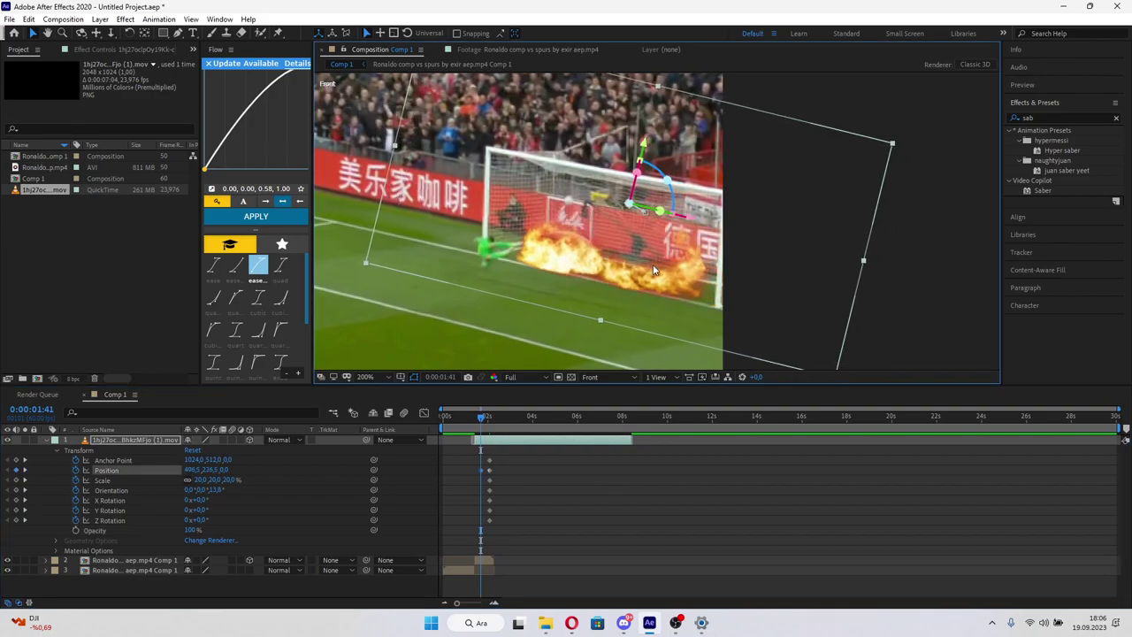
{"action": "left_click_drag", "start_coordinate": [198, 480], "coordinate": [232, 481]}
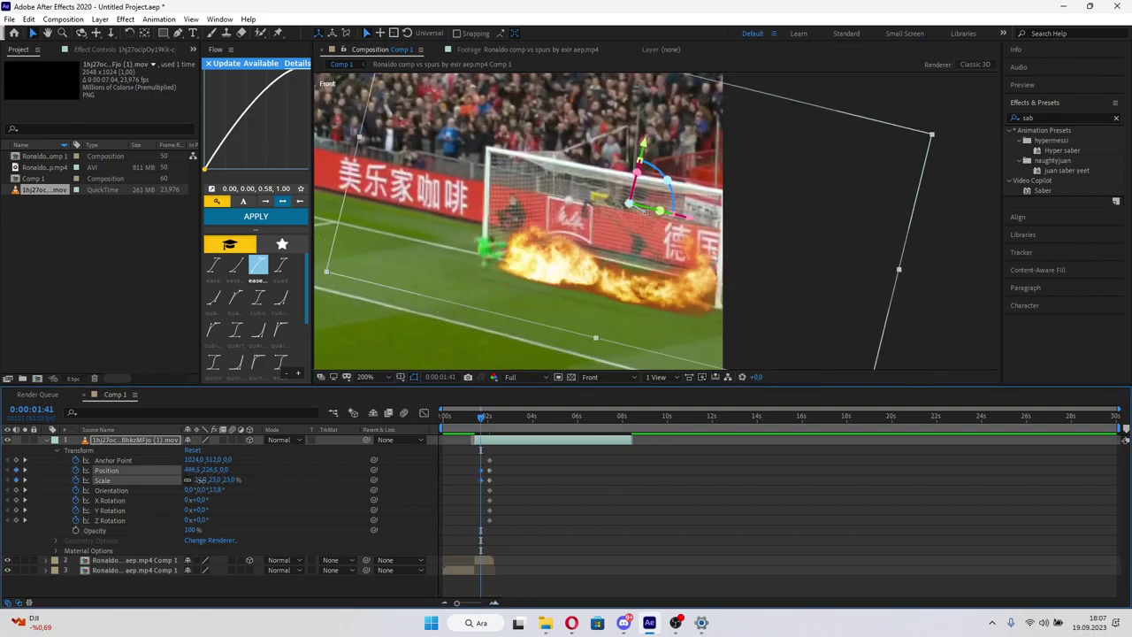
{"action": "left_click_drag", "start_coordinate": [659, 302], "coordinate": [659, 297]}
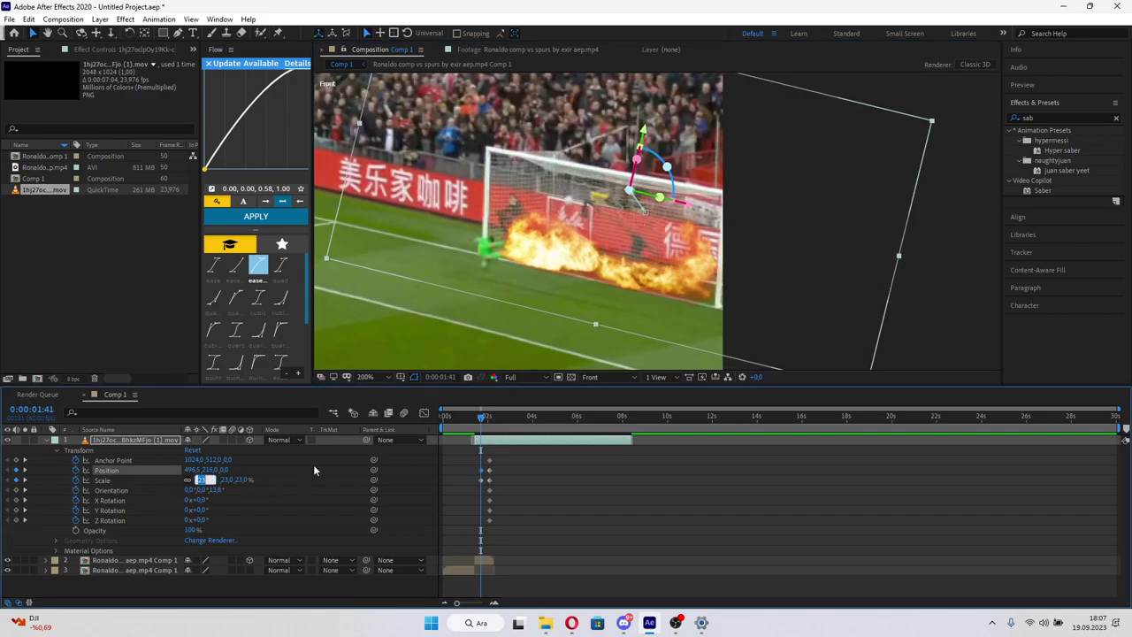
{"action": "left_click_drag", "start_coordinate": [200, 480], "coordinate": [207, 481]}
{"action": "left_click_drag", "start_coordinate": [620, 281], "coordinate": [622, 278]}
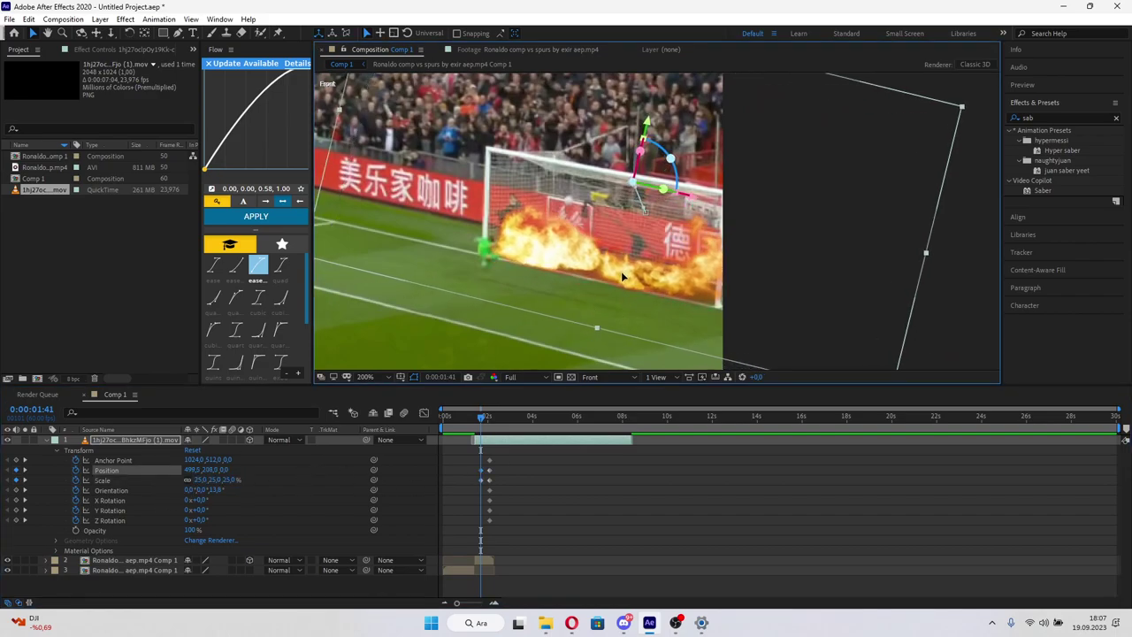
{"action": "left_click_drag", "start_coordinate": [482, 451], "coordinate": [479, 451]}
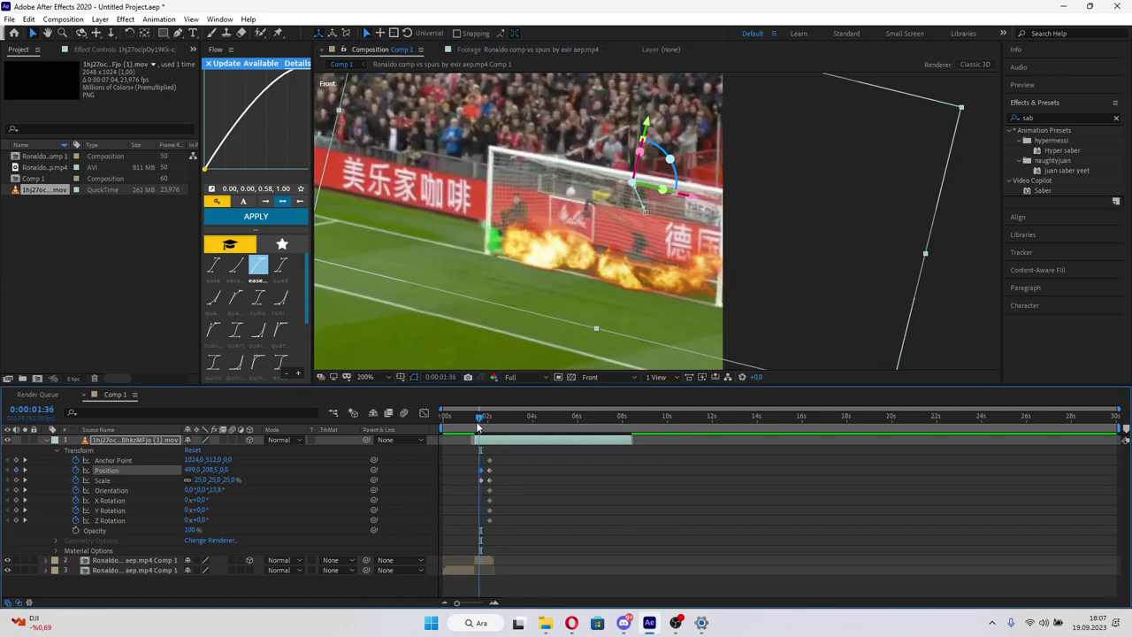
{"action": "left_click_drag", "start_coordinate": [662, 282], "coordinate": [651, 239]}
- Rotate and nudge the explosion layer across frames so it stays aligned with the net
{"action": "key", "text": "w"}
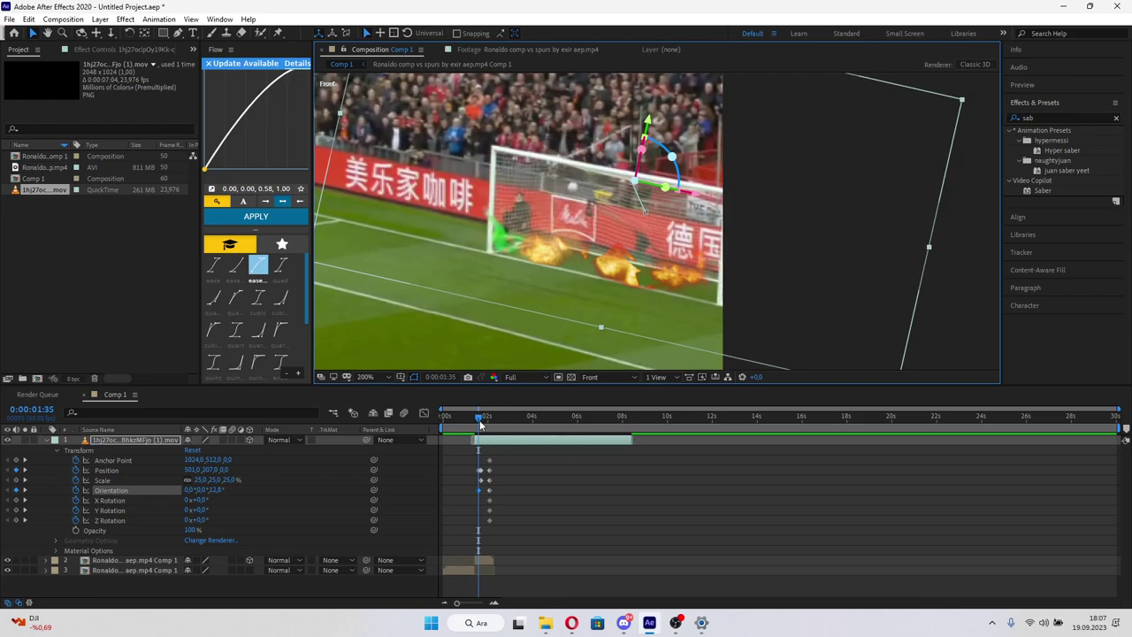
{"action": "left_click_drag", "start_coordinate": [479, 418], "coordinate": [478, 423]}
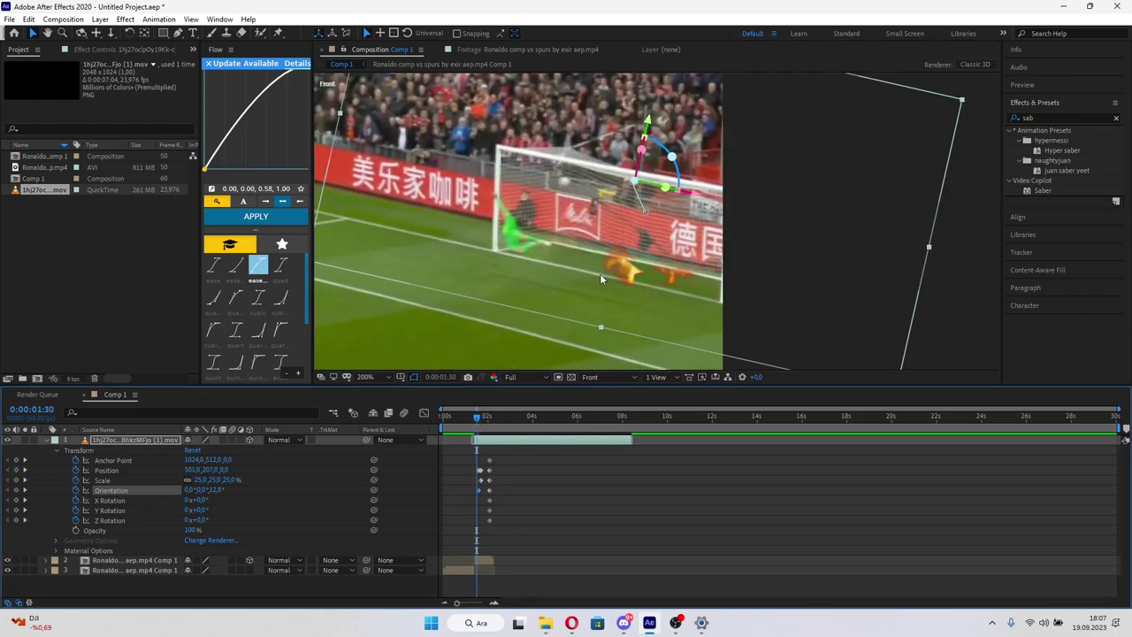
{"action": "left_click_drag", "start_coordinate": [599, 278], "coordinate": [607, 268]}
{"action": "left_click_drag", "start_coordinate": [478, 428], "coordinate": [492, 428]}
{"action": "left_click_drag", "start_coordinate": [649, 246], "coordinate": [642, 252]}
{"action": "left_click_drag", "start_coordinate": [677, 191], "coordinate": [659, 252]}
{"action": "left_click", "coordinate": [496, 426]}
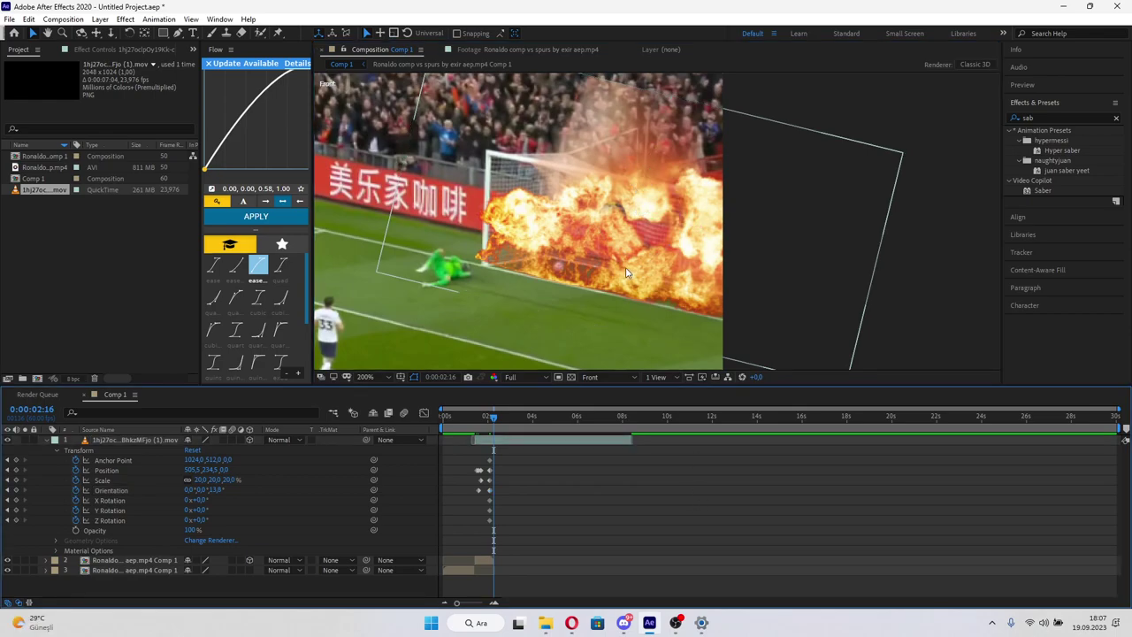
- Set the explosion's scale to 19% and nudge it down and left with the arrow keys
{"action": "left_click", "coordinate": [625, 272]}
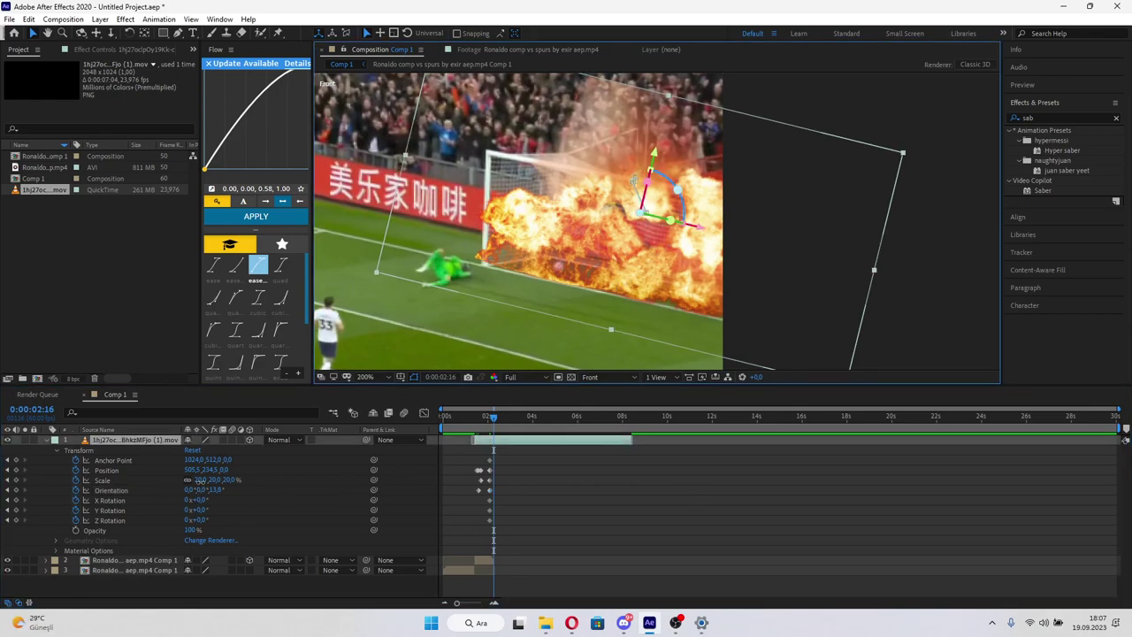
{"action": "left_click", "coordinate": [199, 480]}
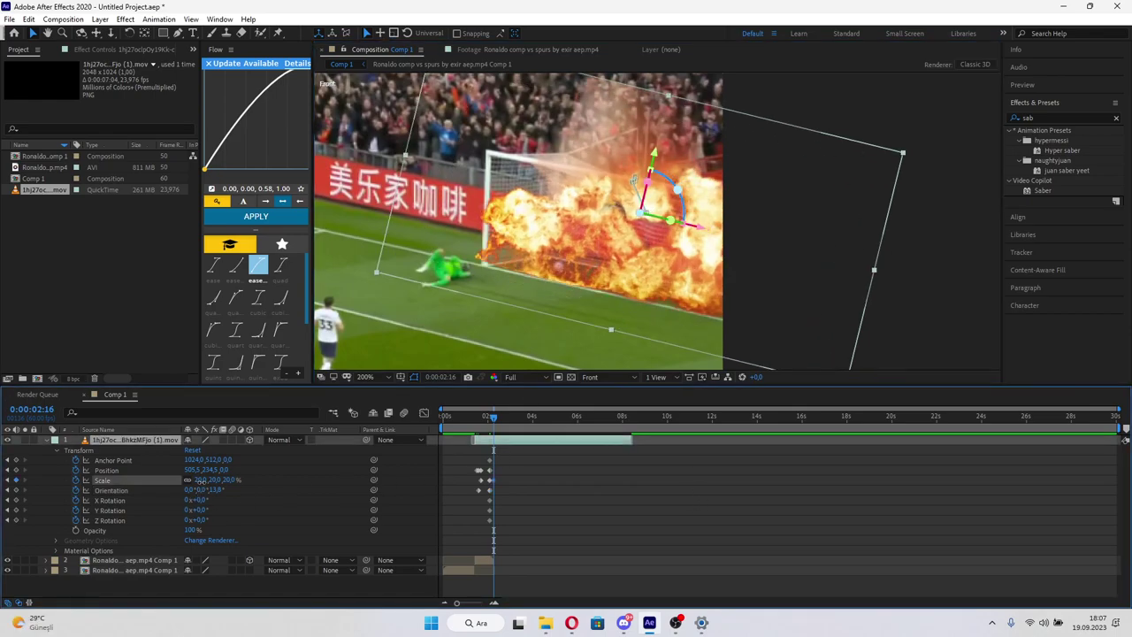
{"action": "left_click_drag", "start_coordinate": [200, 480], "coordinate": [203, 480]}
{"action": "type", "text": "19"}
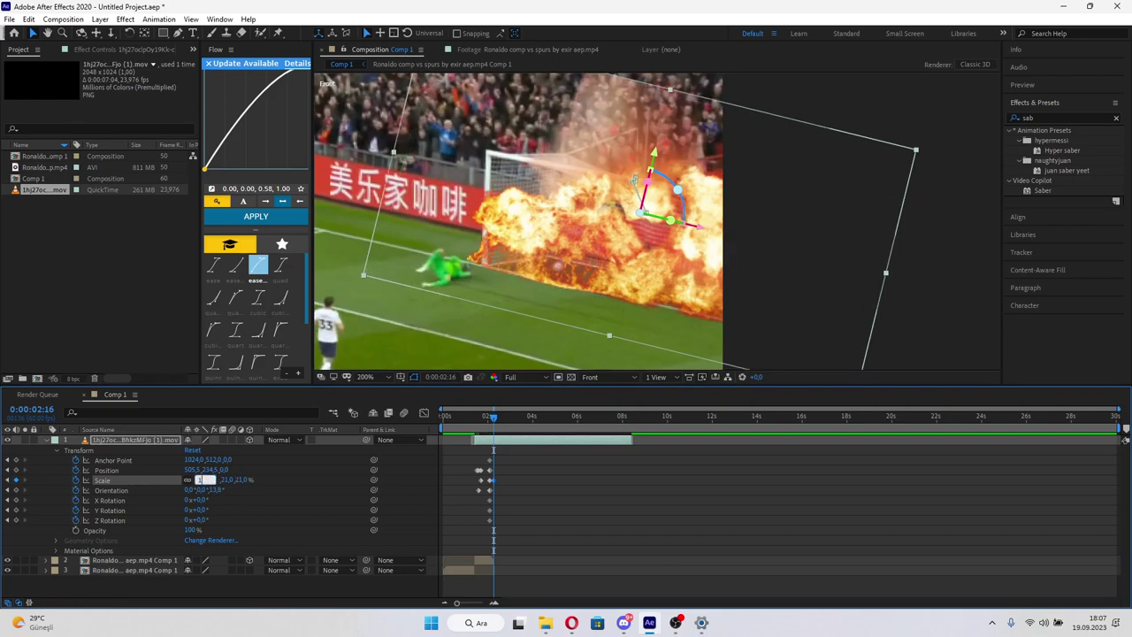
{"action": "key", "text": "Return"}
{"action": "key", "text": "Left"}
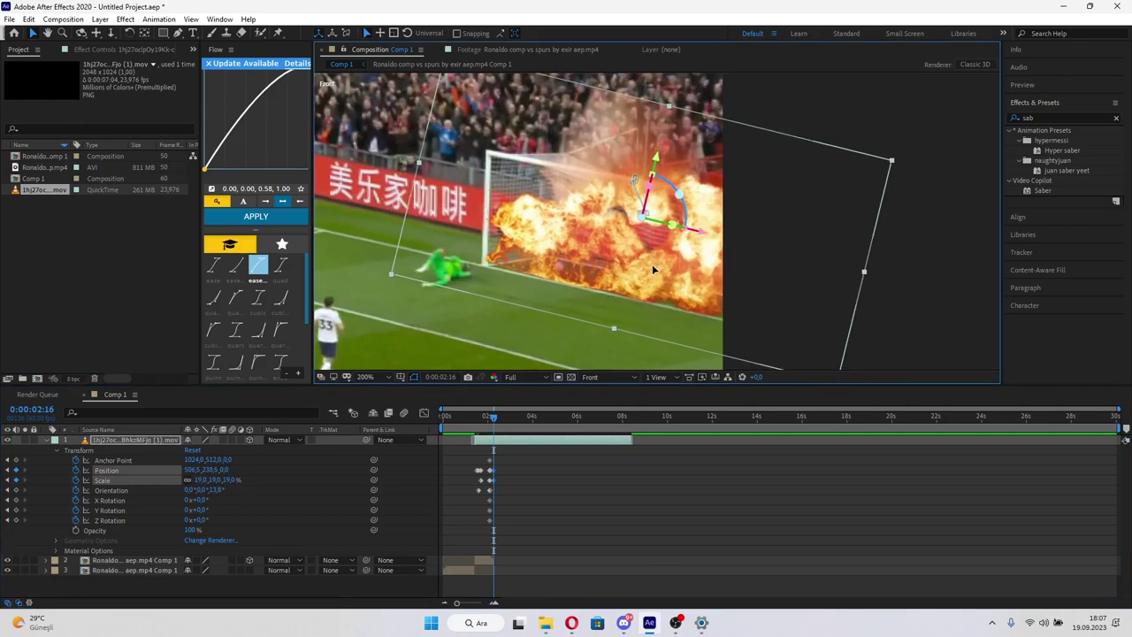
{"action": "key", "text": "Down"}
{"action": "key", "text": "Down"}
{"action": "key", "text": "Down"}
{"action": "key", "text": "Left"}
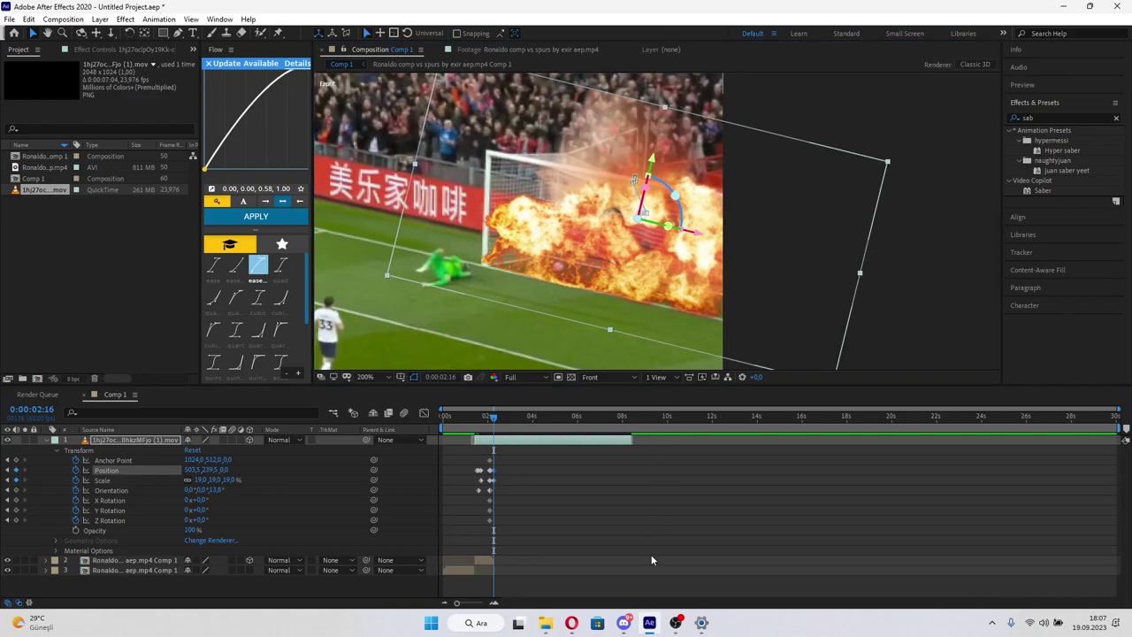
- Preview the composition at 100% zoom, undo a stray duplicate layer, and scrub to 0:00:02:08
{"action": "key", "text": "comma"}
{"action": "key", "text": "ctrl+s"}
{"action": "key", "text": "Escape"}
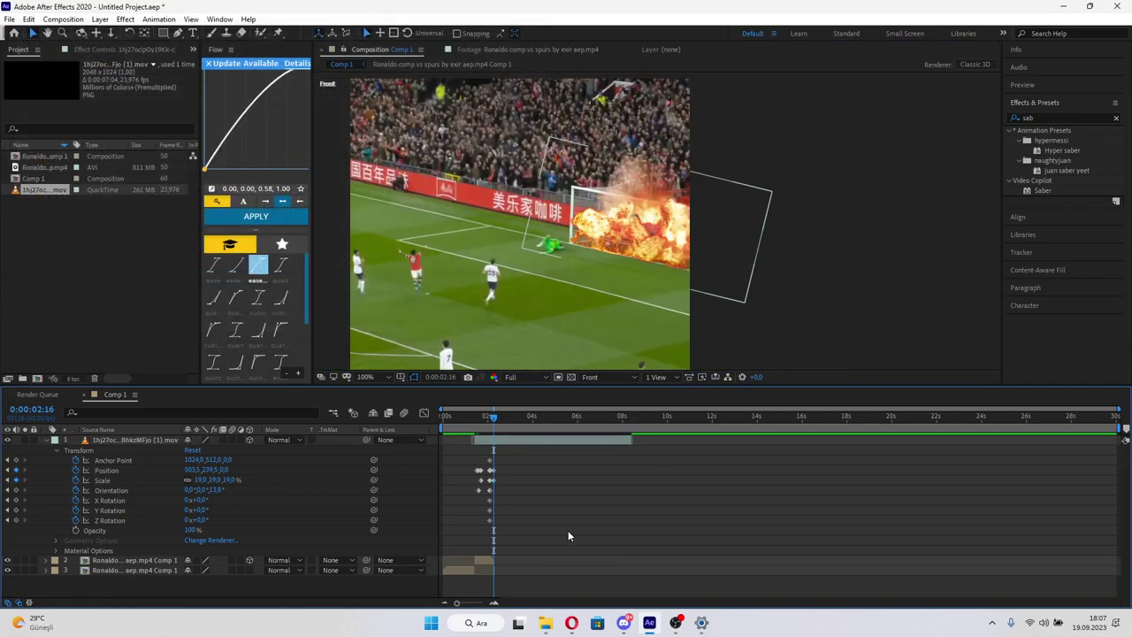
{"action": "key", "text": "space"}
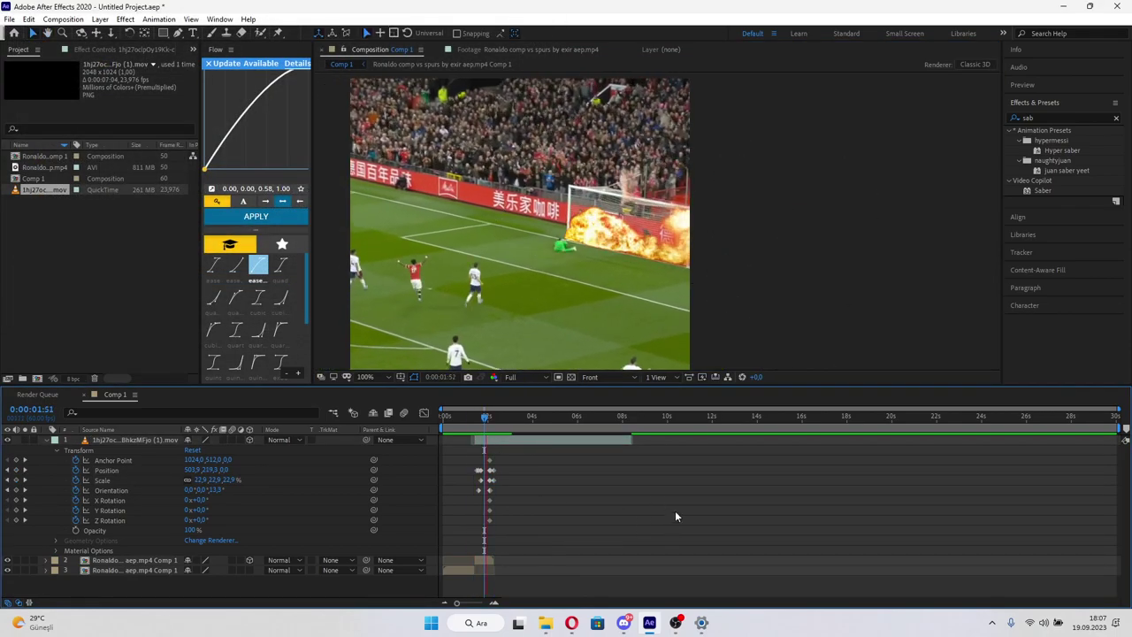
{"action": "left_click", "coordinate": [493, 428]}
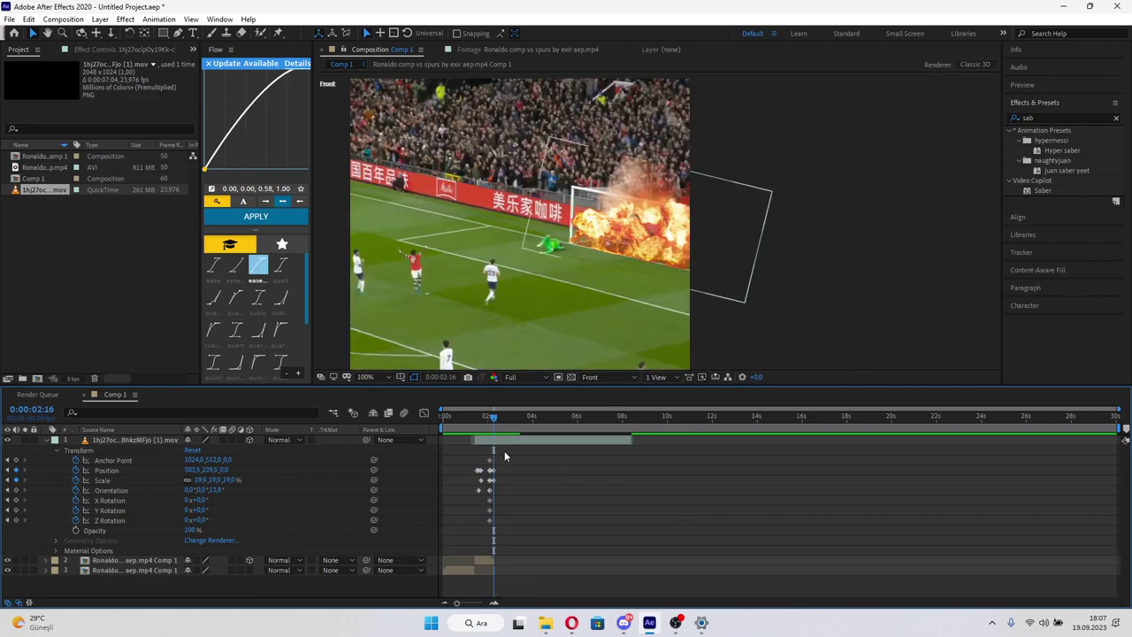
{"action": "key", "text": "ctrl+d"}
{"action": "key", "text": "ctrl+z"}
{"action": "left_click", "coordinate": [486, 429]}
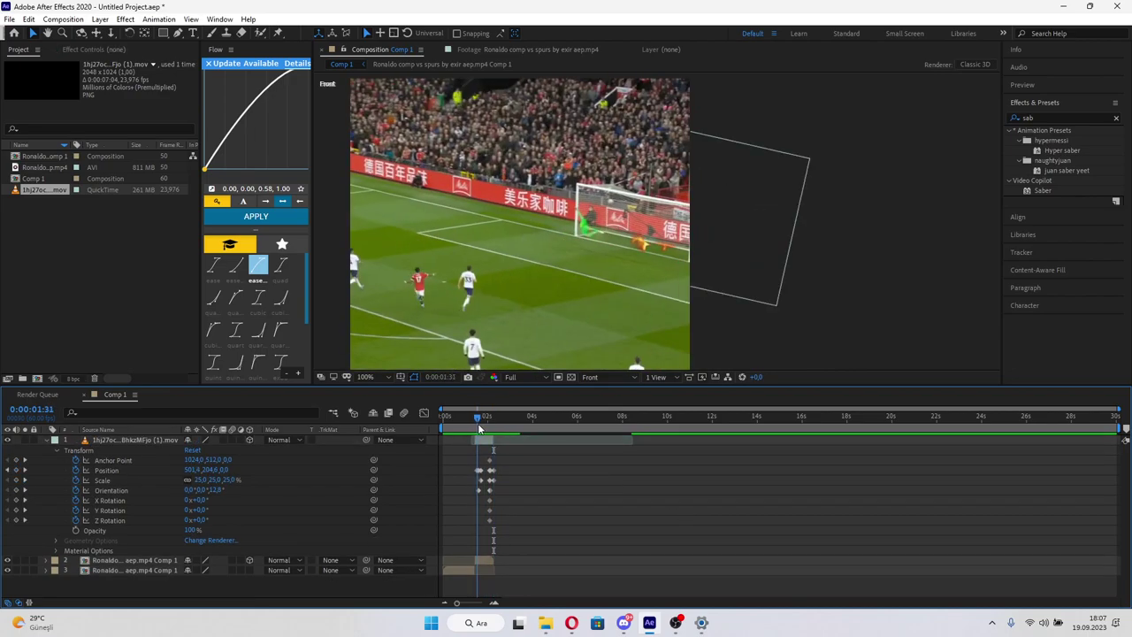
{"action": "left_click_drag", "start_coordinate": [487, 429], "coordinate": [491, 429]}
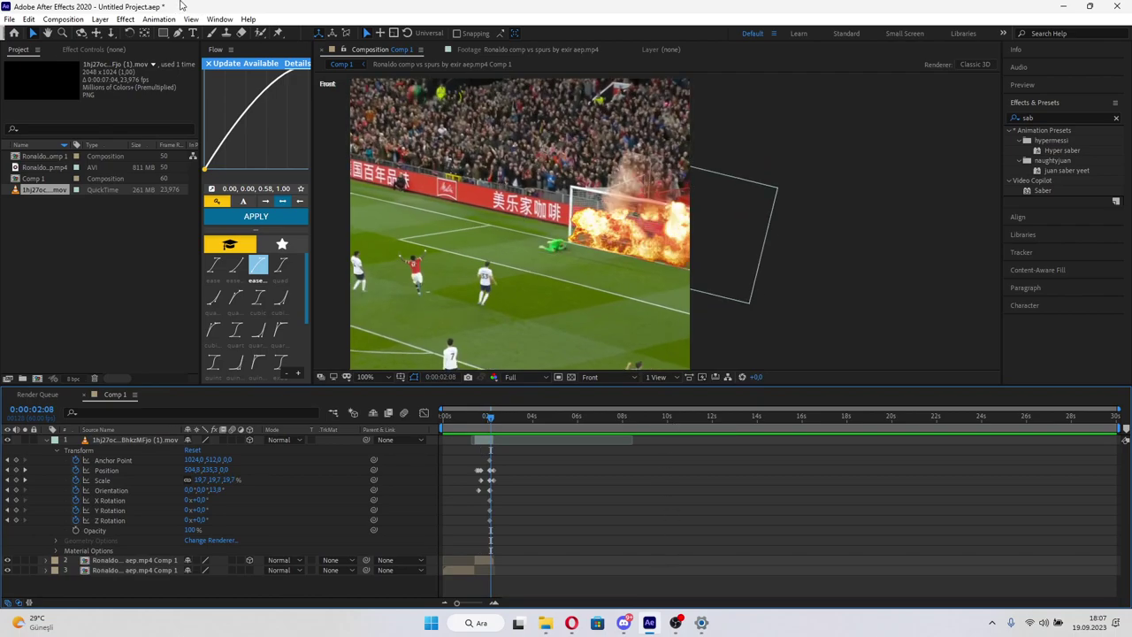
- Draw an open pen mask on the fire layer tracing the goal post, crossbar and right side
{"action": "left_click", "coordinate": [176, 33]}
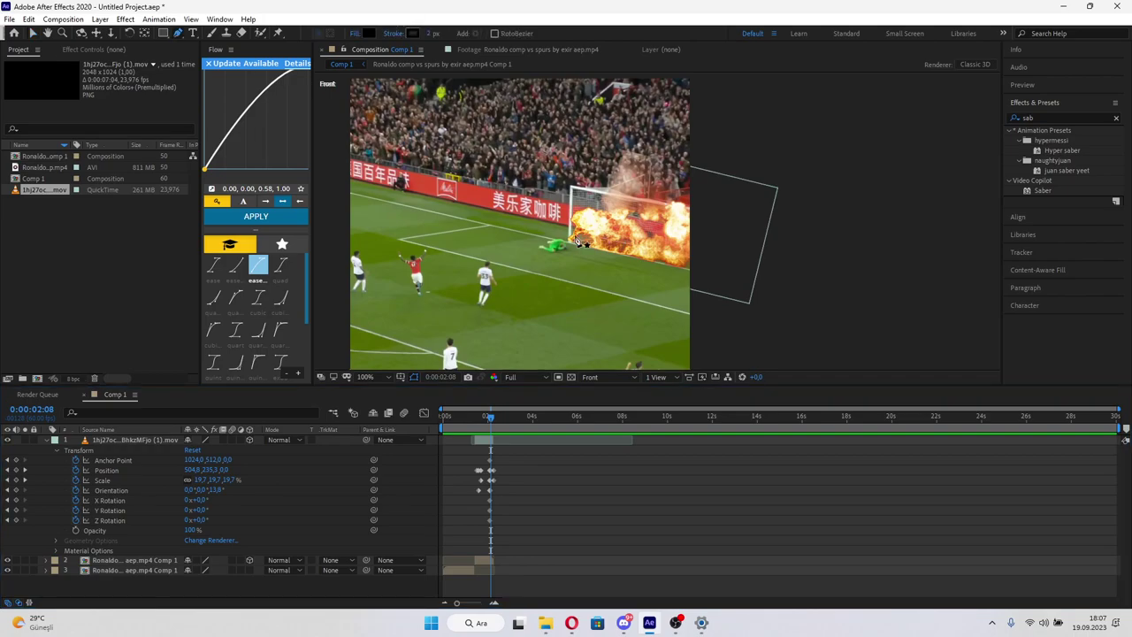
{"action": "left_click", "coordinate": [487, 426]}
{"action": "key", "text": "v"}
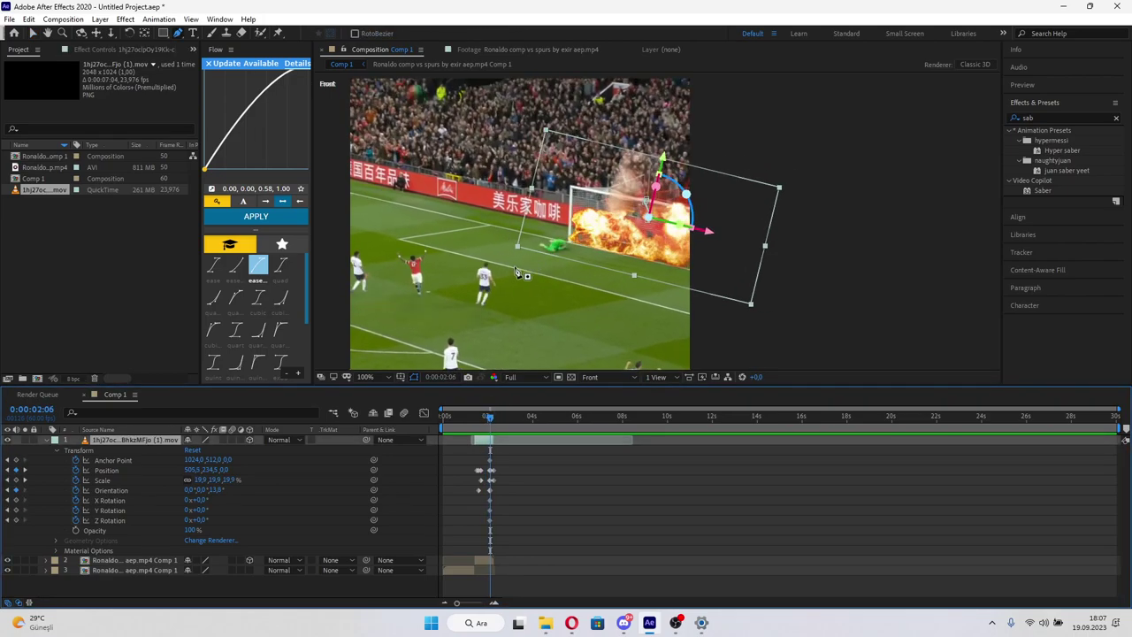
{"action": "left_click", "coordinate": [512, 270]}
{"action": "left_click", "coordinate": [542, 176]}
{"action": "left_click", "coordinate": [586, 151]}
{"action": "left_click", "coordinate": [648, 162]}
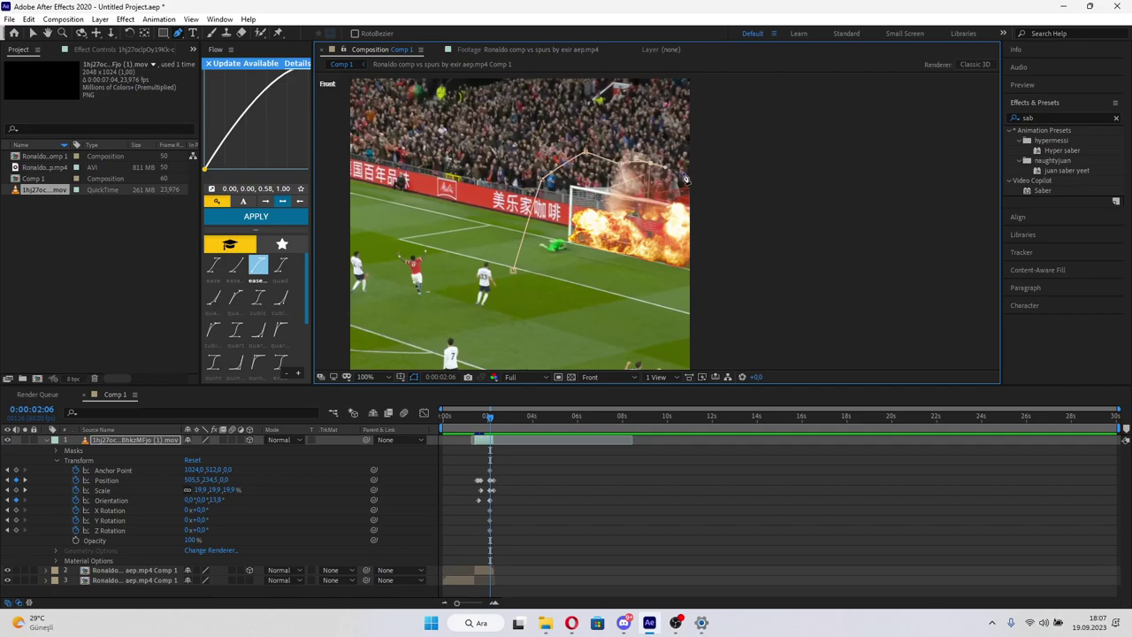
{"action": "left_click", "coordinate": [695, 177]}
{"action": "left_click", "coordinate": [737, 221]}
{"action": "left_click", "coordinate": [756, 295]}
{"action": "left_click", "coordinate": [757, 309]}
{"action": "left_click", "coordinate": [758, 328]}
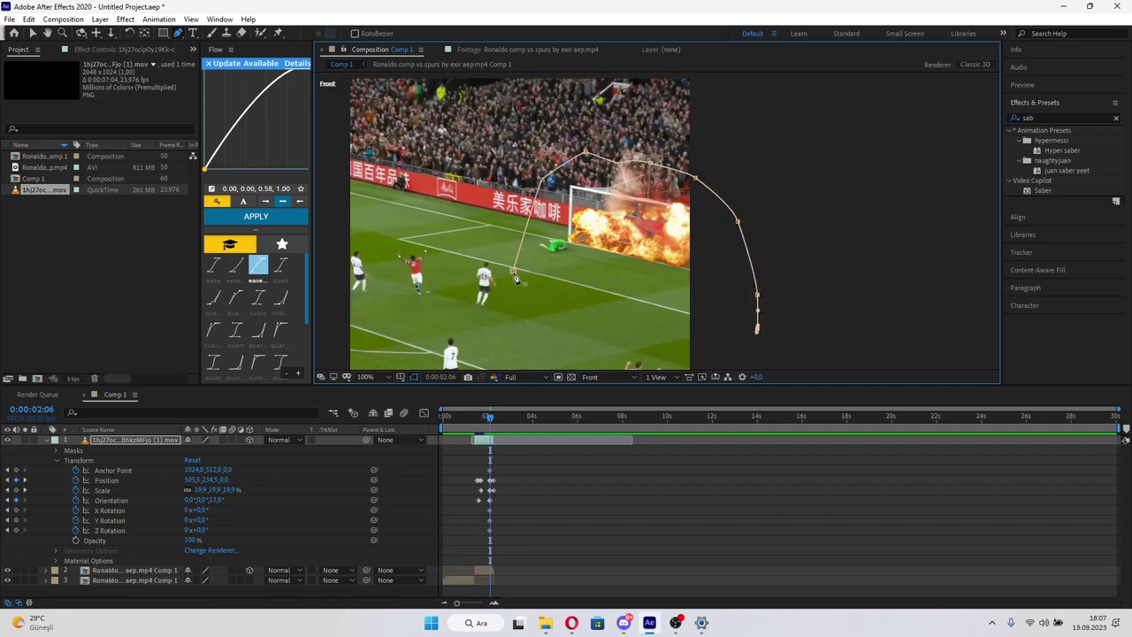
{"action": "left_click", "coordinate": [619, 472]}
- Give the fire layer's Mask 1 an 18-pixel expansion and 126-pixel feather, then review it
{"action": "key", "text": "."}
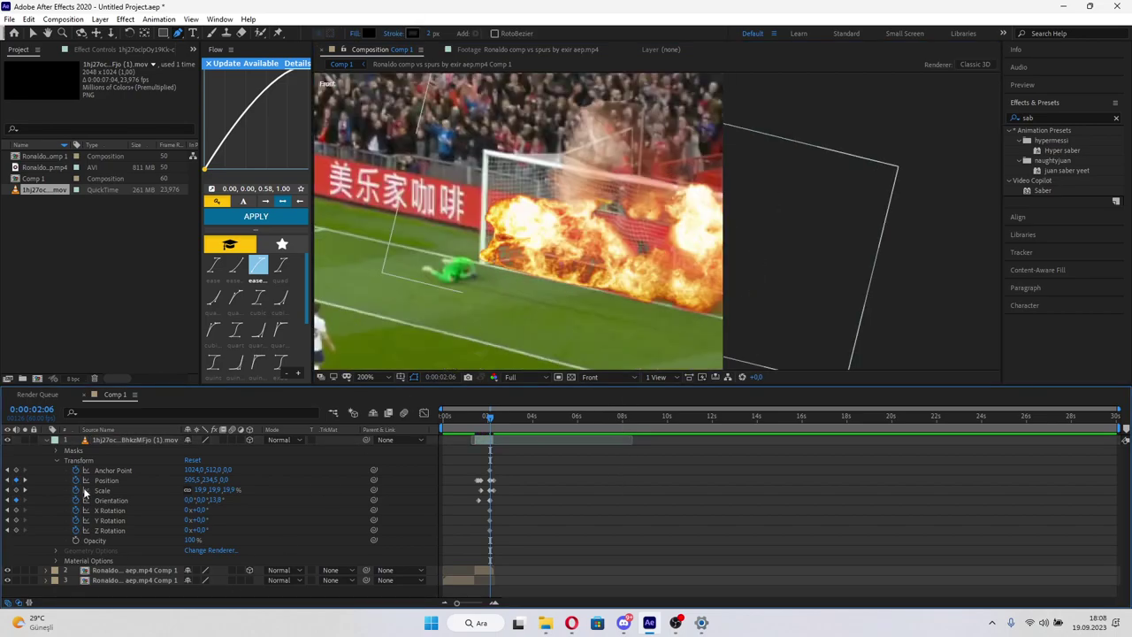
{"action": "left_click", "coordinate": [57, 452]}
{"action": "left_click", "coordinate": [66, 460]}
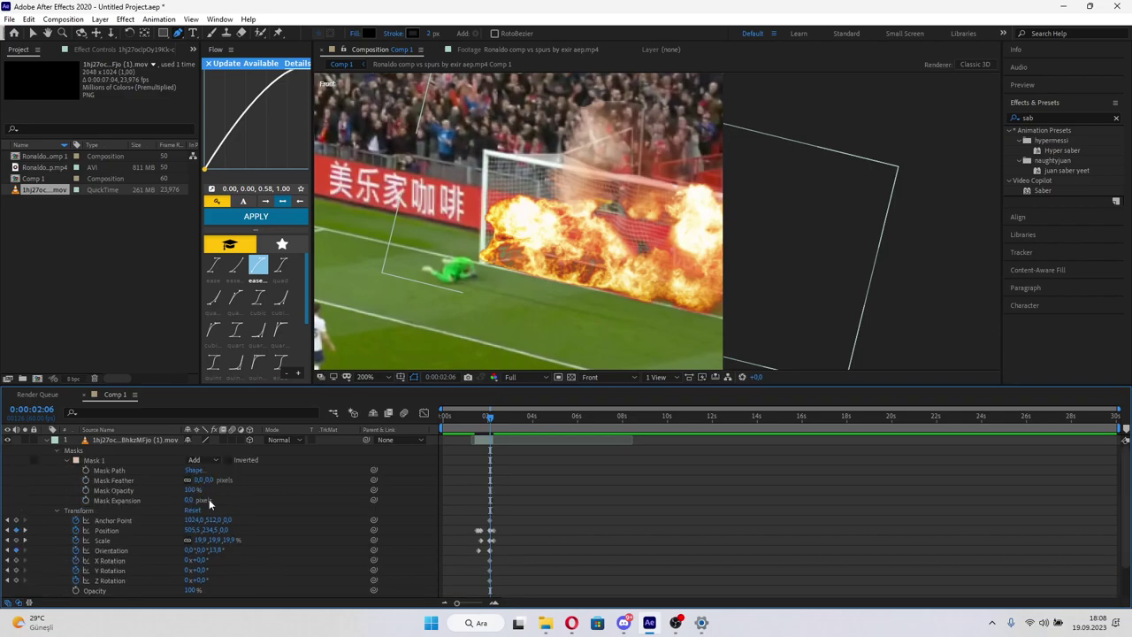
{"action": "mouse_move", "coordinate": [188, 501]}
{"action": "left_mouse_down"}
{"action": "mouse_move", "coordinate": [219, 480]}
{"action": "mouse_move", "coordinate": [294, 489]}
{"action": "left_mouse_up"}
{"action": "left_click", "coordinate": [575, 514]}
{"action": "scroll", "coordinate": [641, 272], "scroll_direction": "down", "scroll_amount": 2}
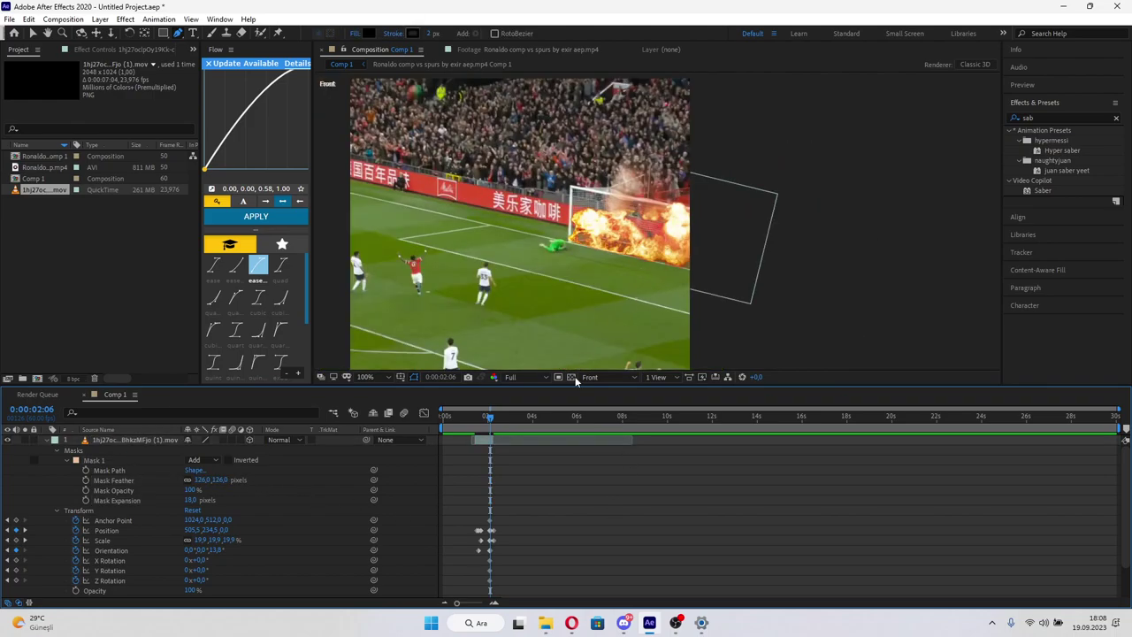
{"action": "left_click_drag", "start_coordinate": [487, 420], "coordinate": [475, 422]}
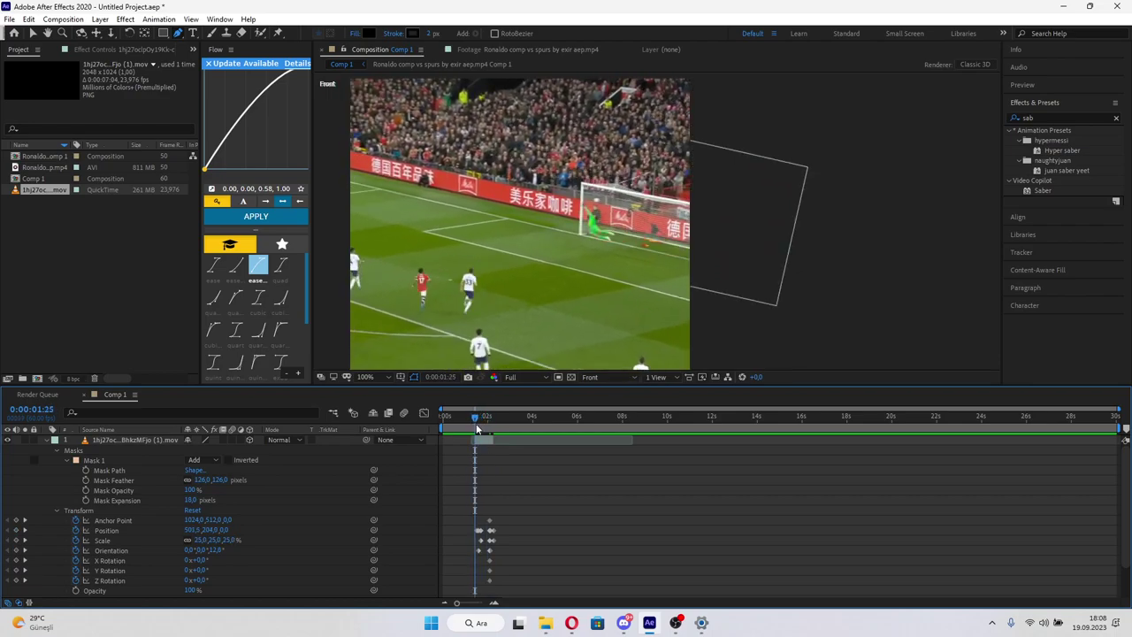
- Apply the Saber effect to the second football layer
{"action": "left_click", "coordinate": [46, 440]}
{"action": "left_click", "coordinate": [483, 447]}
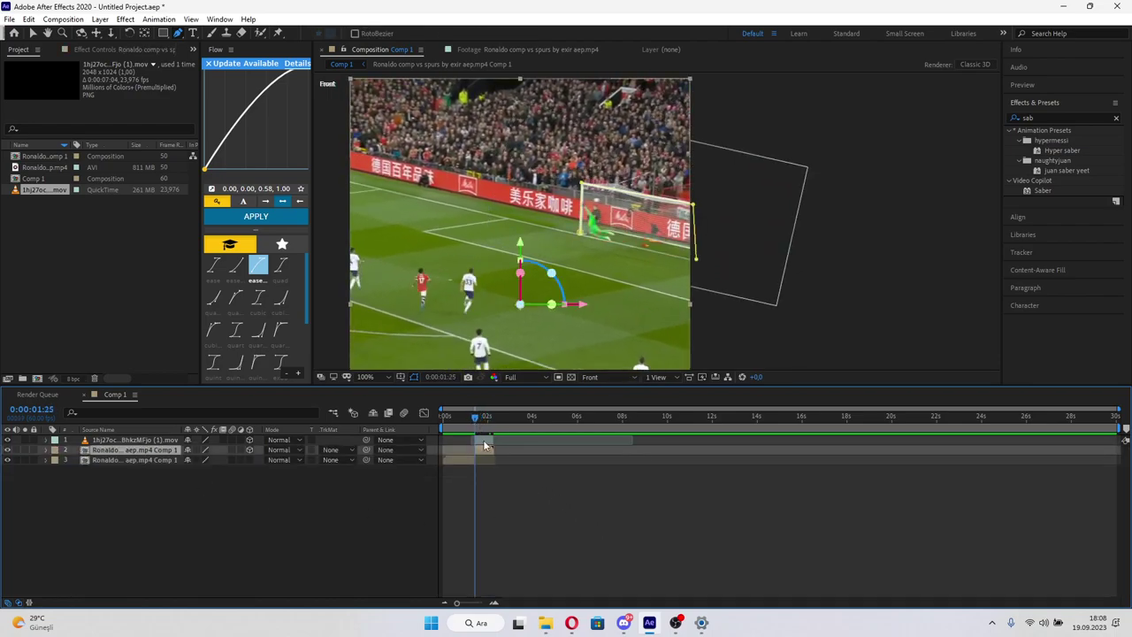
{"action": "key", "text": "period"}
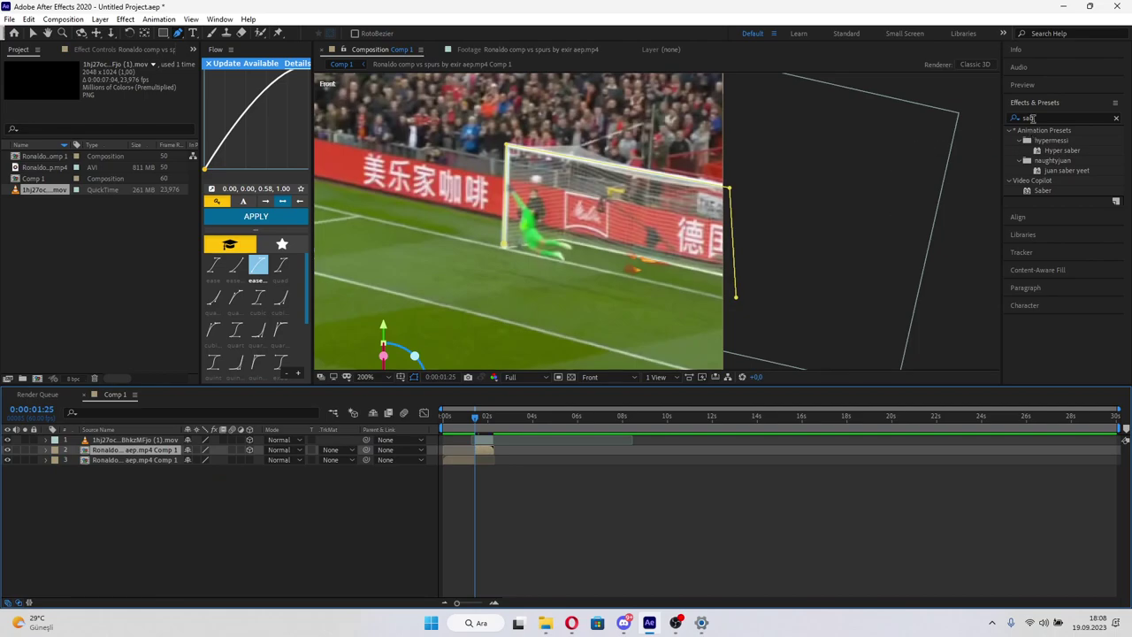
{"action": "left_click_drag", "start_coordinate": [1042, 190], "coordinate": [482, 446]}
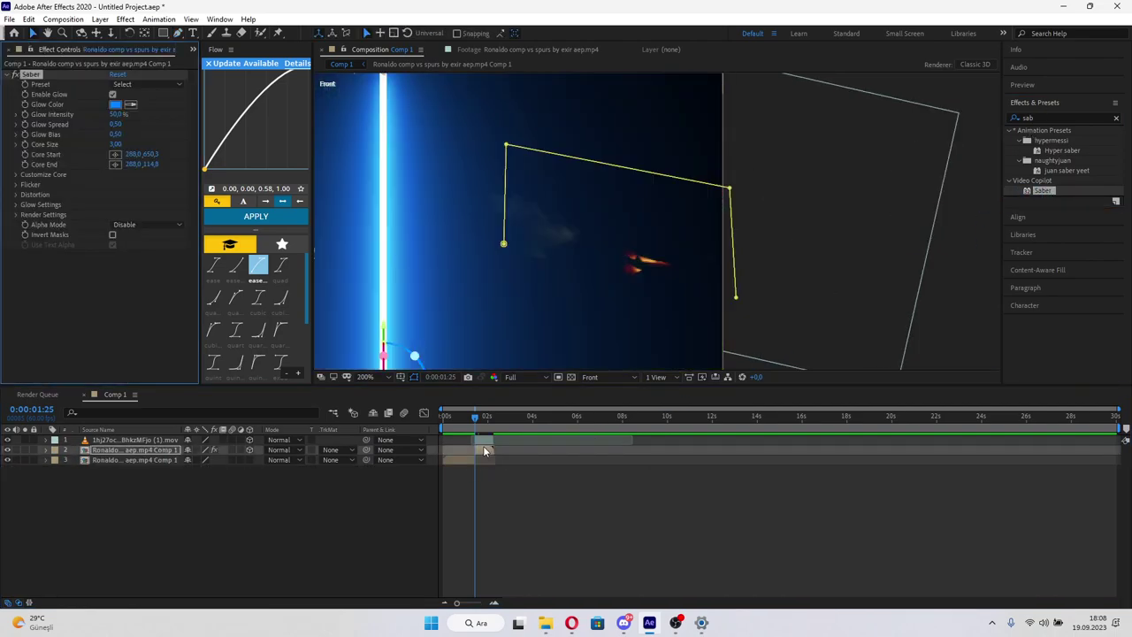
- Set Saber's Core Type to Layer Masks and its Composite Settings to Add
{"action": "left_click", "coordinate": [14, 174]}
{"action": "left_click", "coordinate": [146, 184]}
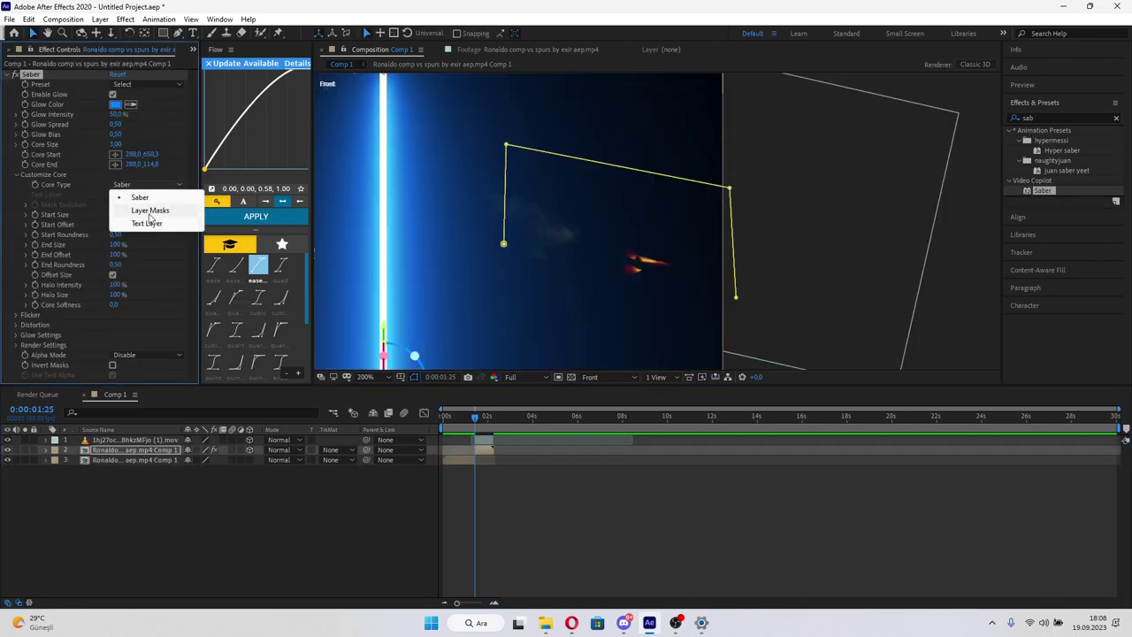
{"action": "left_click", "coordinate": [141, 206]}
{"action": "left_click", "coordinate": [15, 345]}
{"action": "scroll", "coordinate": [106, 336], "scroll_direction": "down", "scroll_amount": 3}
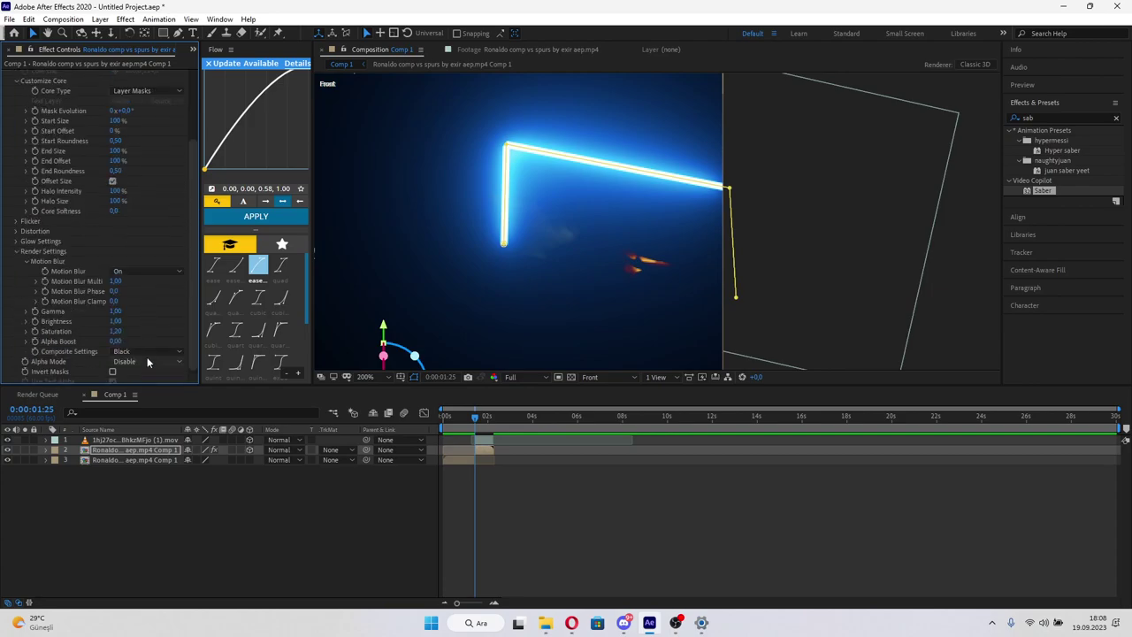
{"action": "left_click", "coordinate": [146, 351]}
{"action": "left_click", "coordinate": [139, 390]}
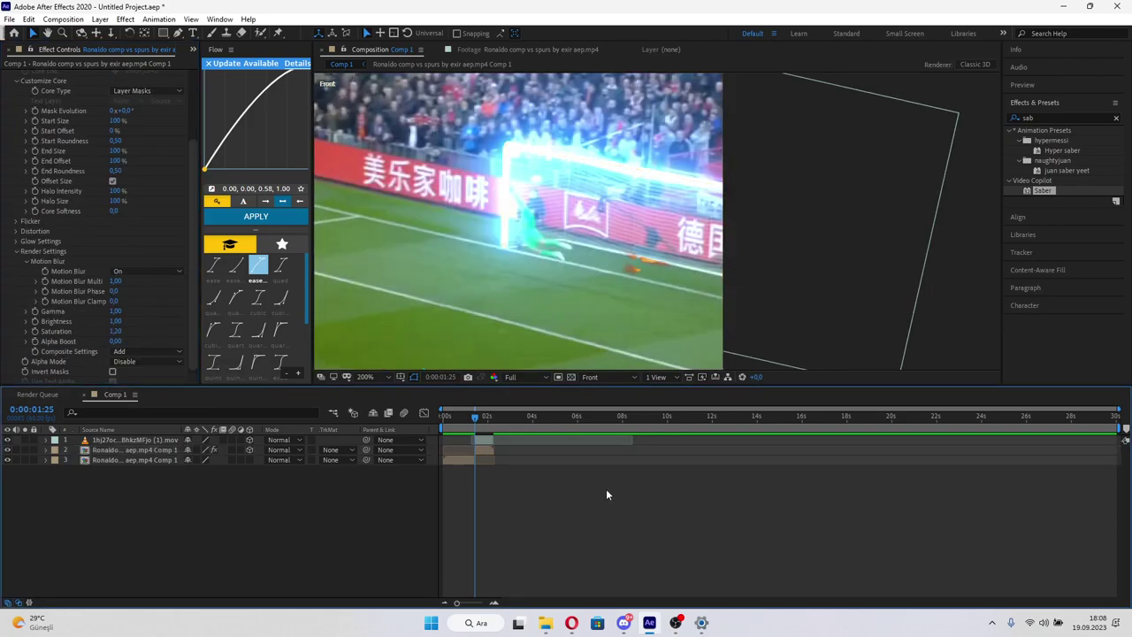
{"action": "left_click", "coordinate": [146, 90]}
{"action": "left_click", "coordinate": [162, 216]}
{"action": "scroll", "coordinate": [152, 125], "scroll_direction": "up", "scroll_amount": 3}
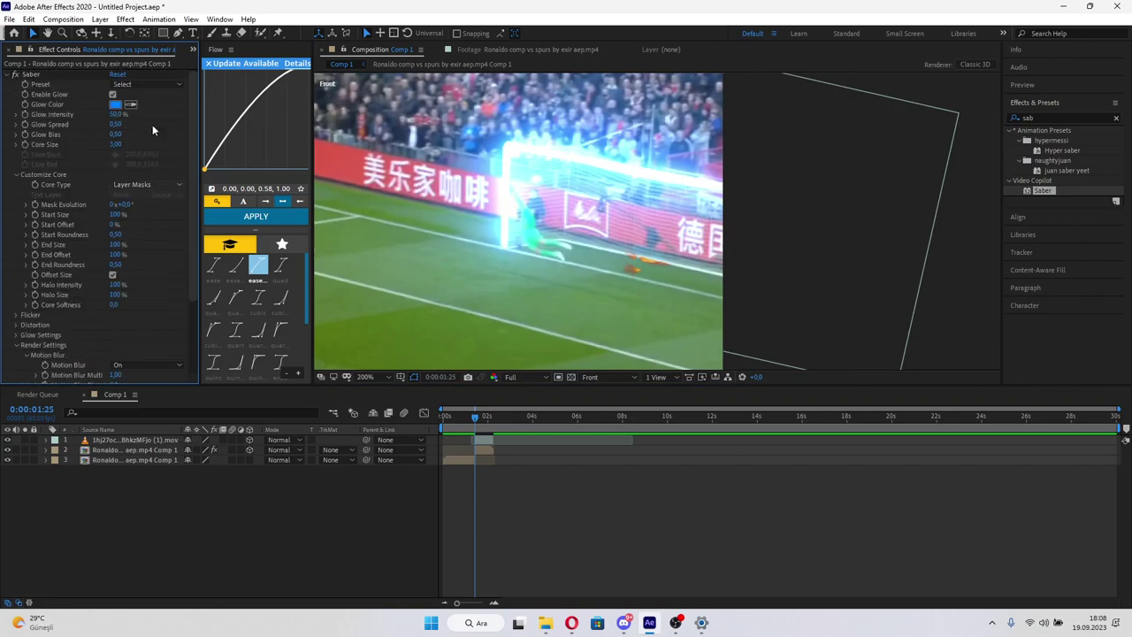
- Switch Saber to the Fire preset, lower End Offset to 24%, and set Core Size to 0
{"action": "left_click", "coordinate": [128, 85]}
{"action": "left_click", "coordinate": [167, 134]}
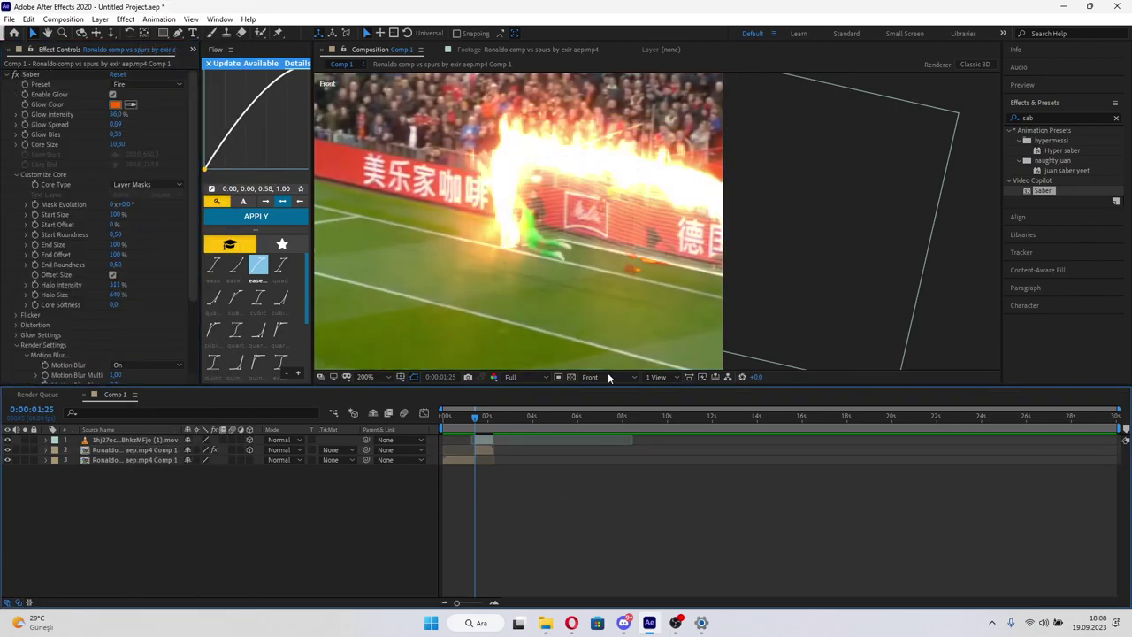
{"action": "scroll", "coordinate": [601, 345], "scroll_direction": "down", "scroll_amount": 4}
{"action": "key", "text": "space"}
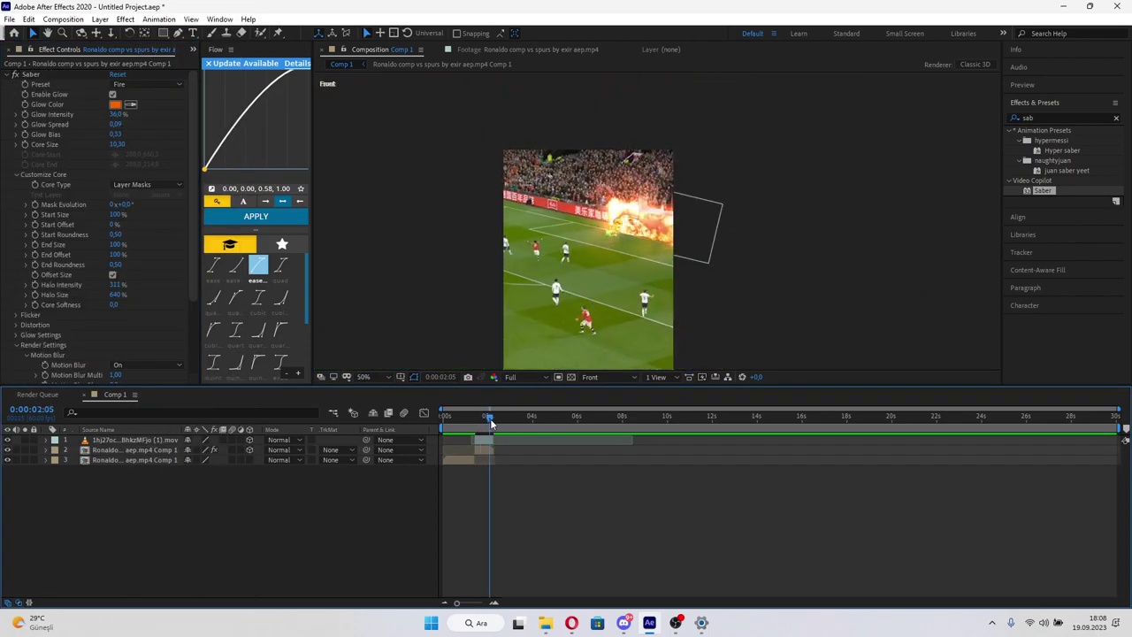
{"action": "key", "text": "space"}
{"action": "scroll", "coordinate": [681, 221], "scroll_direction": "up", "scroll_amount": 2}
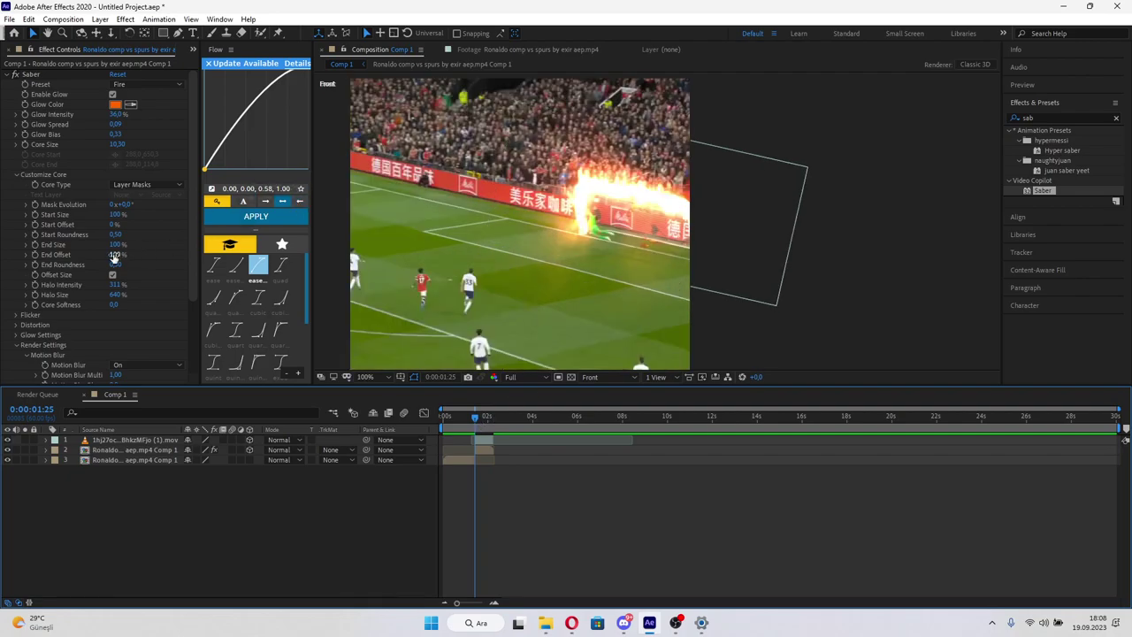
{"action": "mouse_move", "coordinate": [114, 254]}
{"action": "left_mouse_down"}
{"action": "mouse_move", "coordinate": [82, 269]}
{"action": "mouse_move", "coordinate": [116, 245]}
{"action": "left_mouse_up"}
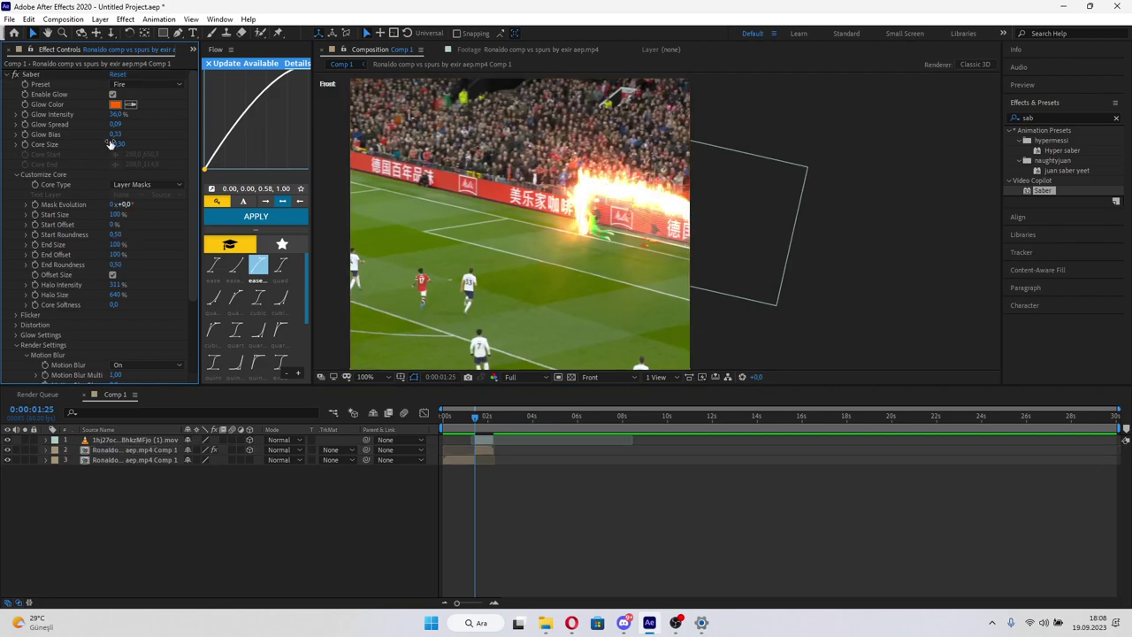
{"action": "type", "text": "0"}
{"action": "key", "text": "Return"}
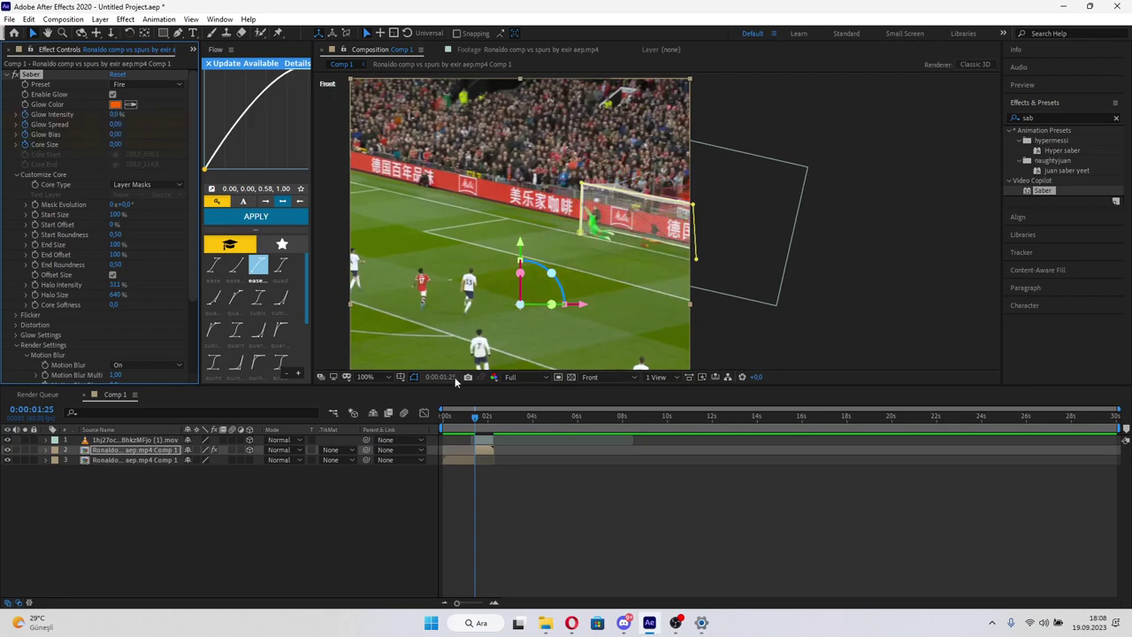
- Keyframe Saber Glow Intensity, Core Size 7 and Glow Bias at 0:00:02:06, then preview the fiery outline
{"action": "left_click_drag", "start_coordinate": [474, 425], "coordinate": [490, 426]}
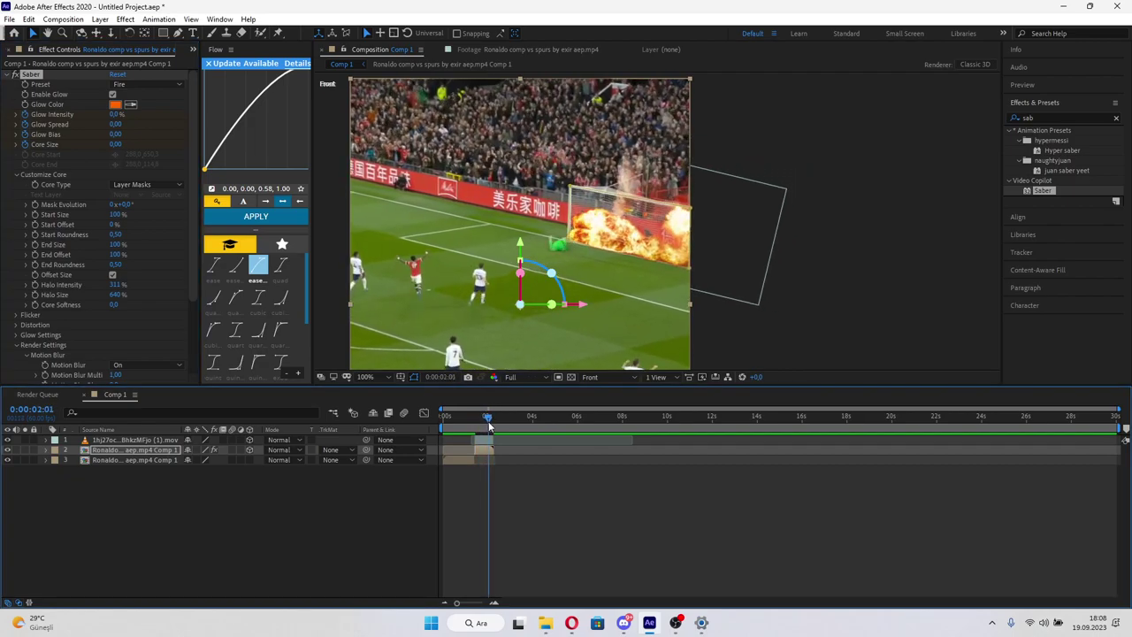
{"action": "left_click_drag", "start_coordinate": [115, 114], "coordinate": [130, 115]}
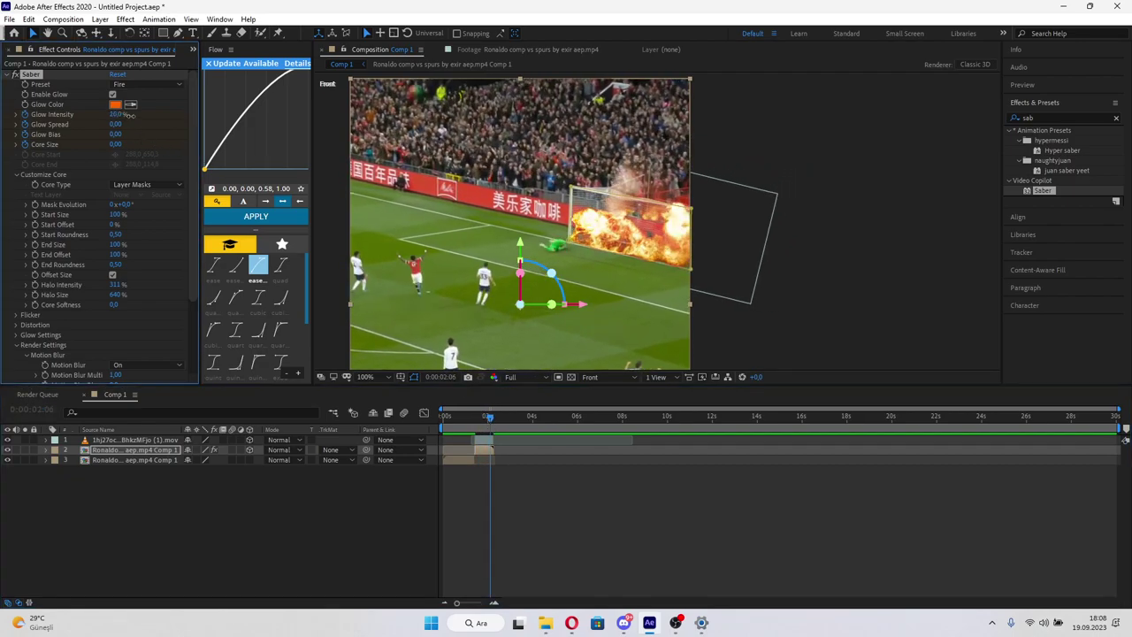
{"action": "left_click", "coordinate": [116, 144]}
{"action": "key", "text": "Return"}
{"action": "scroll", "coordinate": [648, 273], "scroll_direction": "up", "scroll_amount": 4}
{"action": "left_click", "coordinate": [694, 509]}
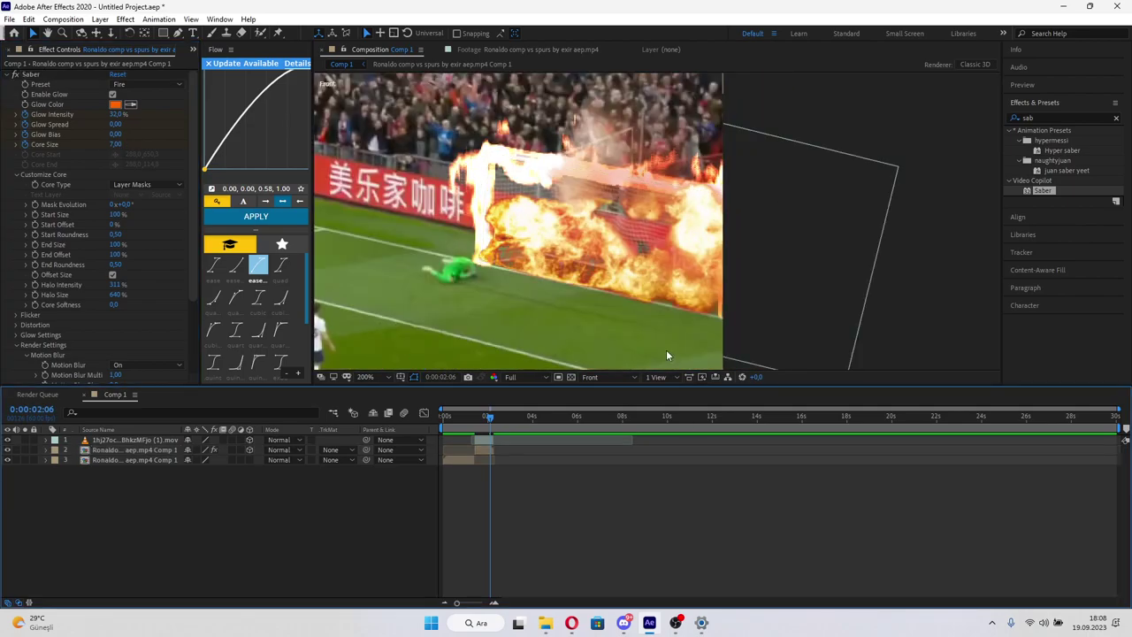
{"action": "scroll", "coordinate": [548, 301], "scroll_direction": "down", "scroll_amount": 2}
{"action": "mouse_move", "coordinate": [116, 136]}
{"action": "left_mouse_down"}
{"action": "mouse_move", "coordinate": [137, 135]}
{"action": "mouse_move", "coordinate": [120, 117]}
{"action": "left_mouse_up"}
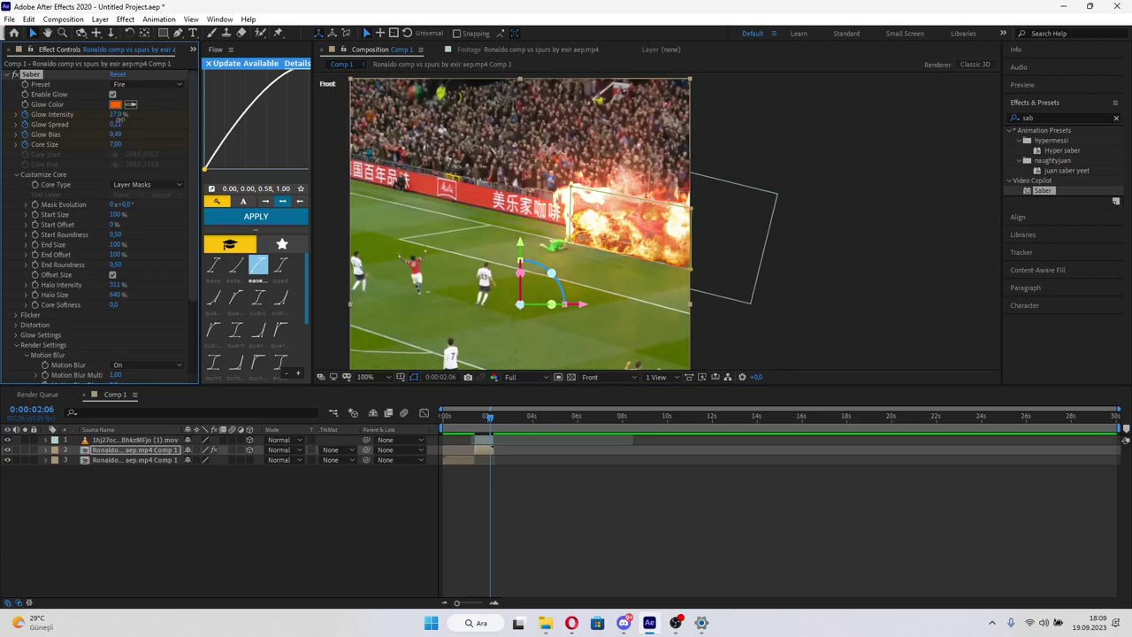
{"action": "key", "text": "space"}
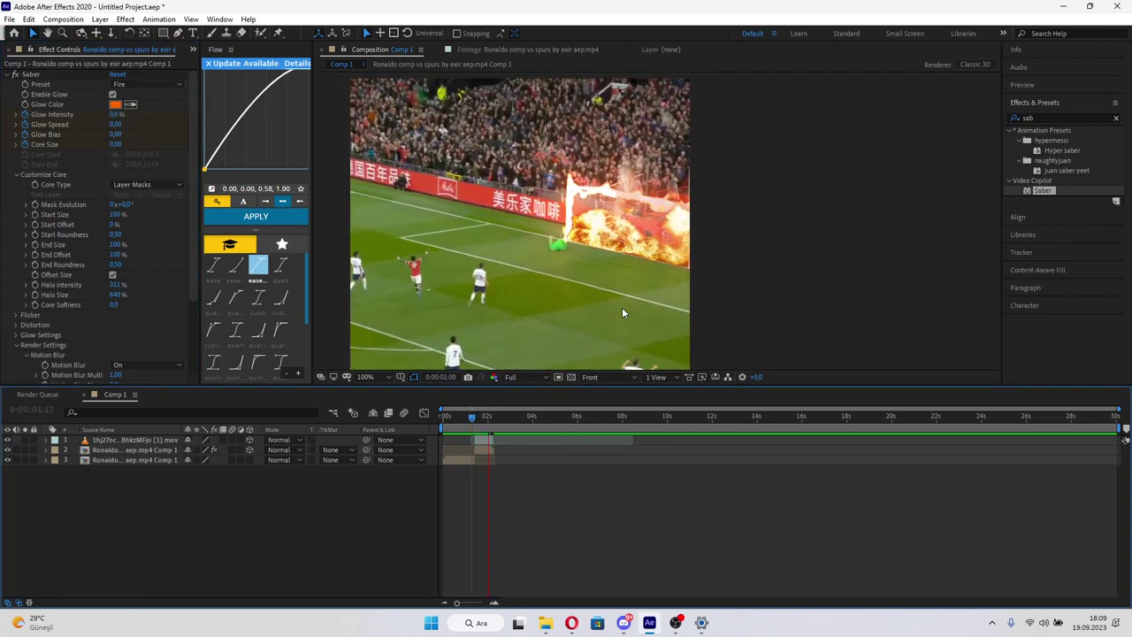
- Check the explosion timing around 0:00:01:16–0:00:01:25 and select the fire clip layer
{"action": "left_click", "coordinate": [473, 417]}
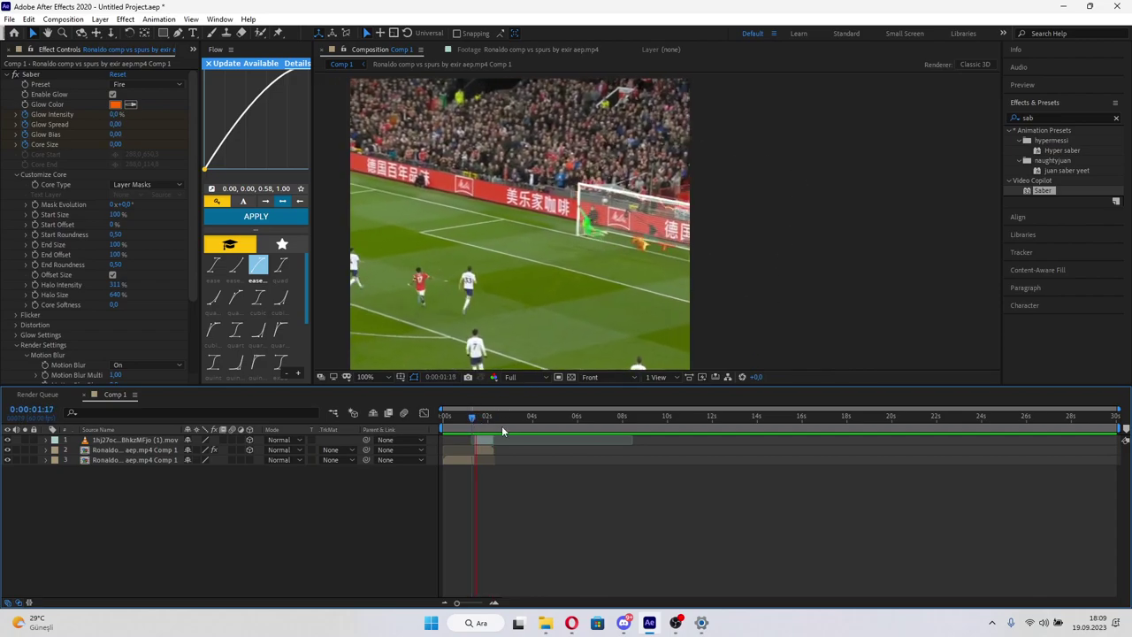
{"action": "scroll", "coordinate": [582, 333], "scroll_direction": "down", "scroll_amount": 2}
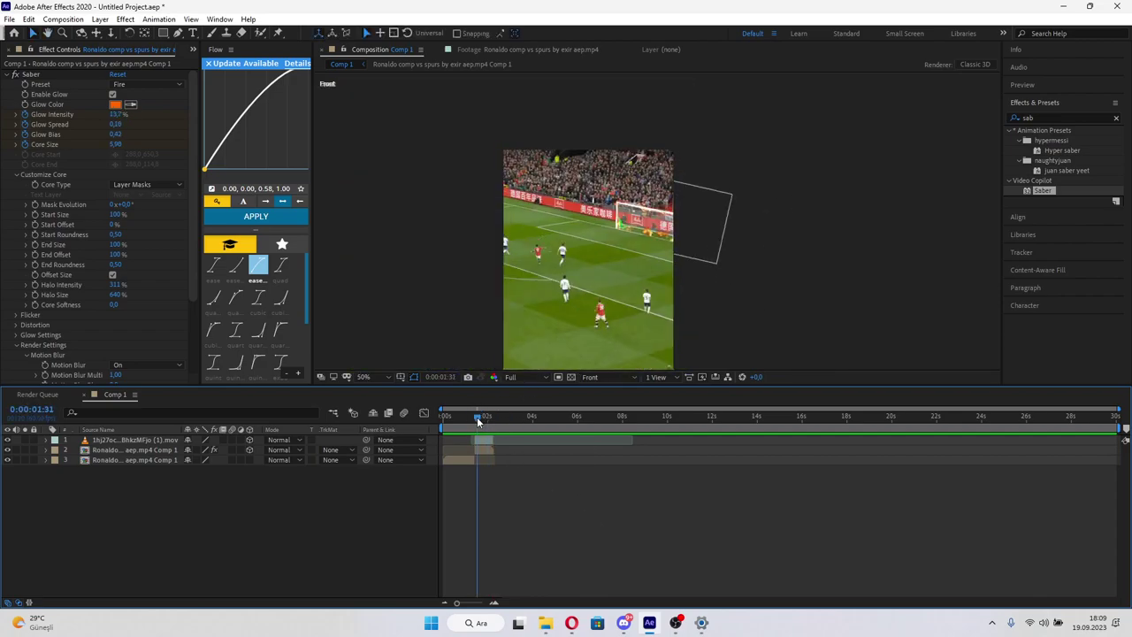
{"action": "left_click", "coordinate": [472, 417]}
{"action": "left_click", "coordinate": [483, 427]}
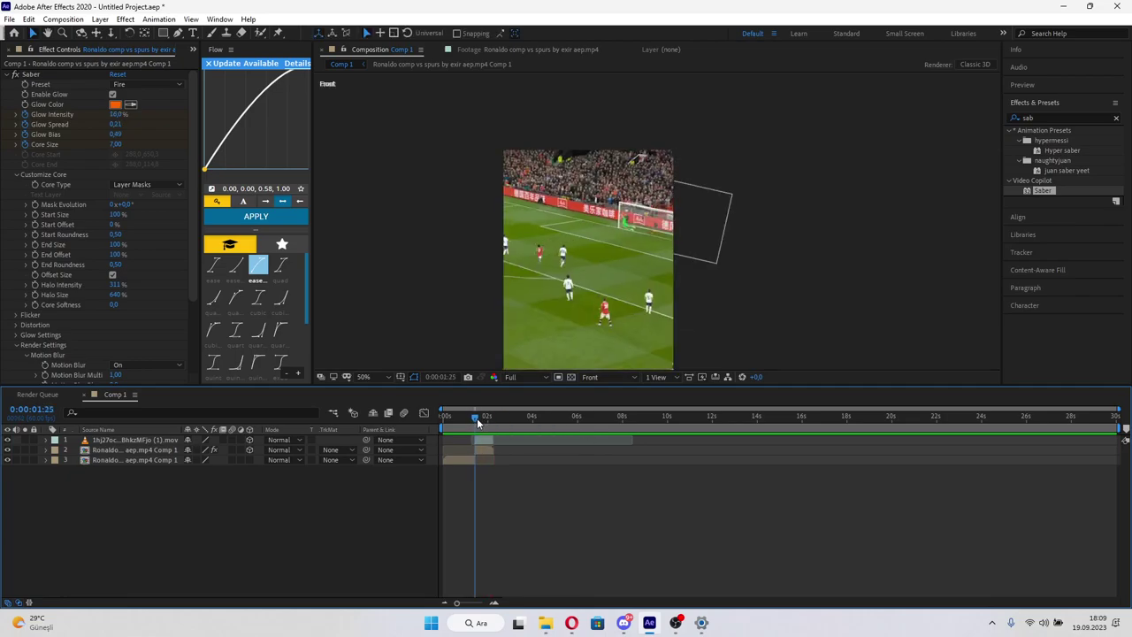
{"action": "left_click", "coordinate": [625, 306]}
{"action": "key", "text": "period"}
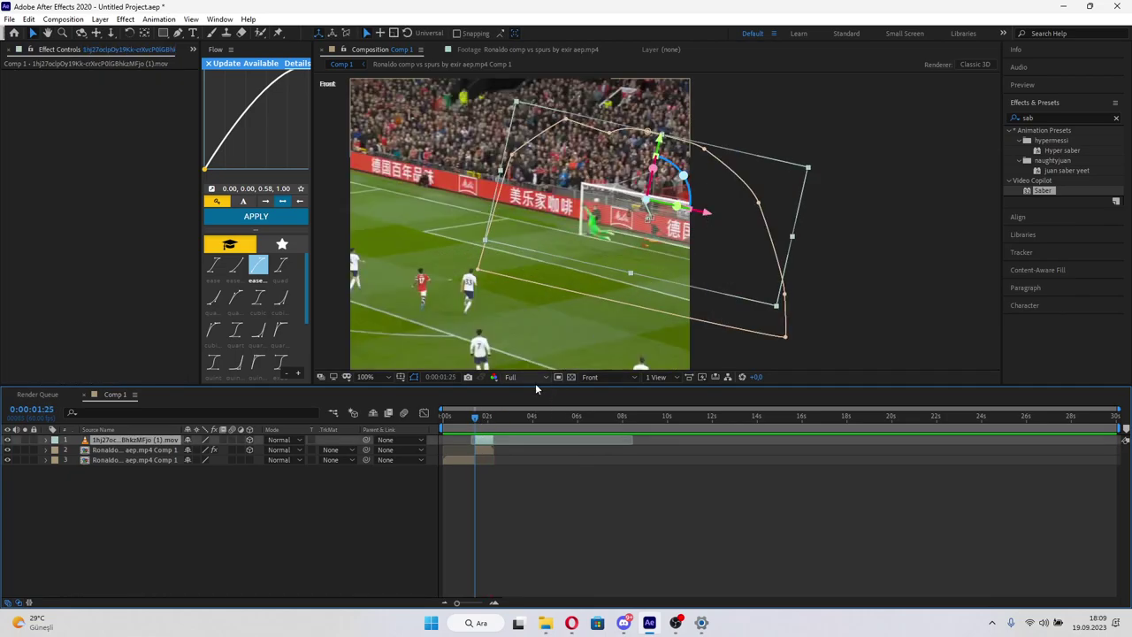
{"action": "right_click", "coordinate": [482, 442]}
{"action": "left_click", "coordinate": [479, 438]}
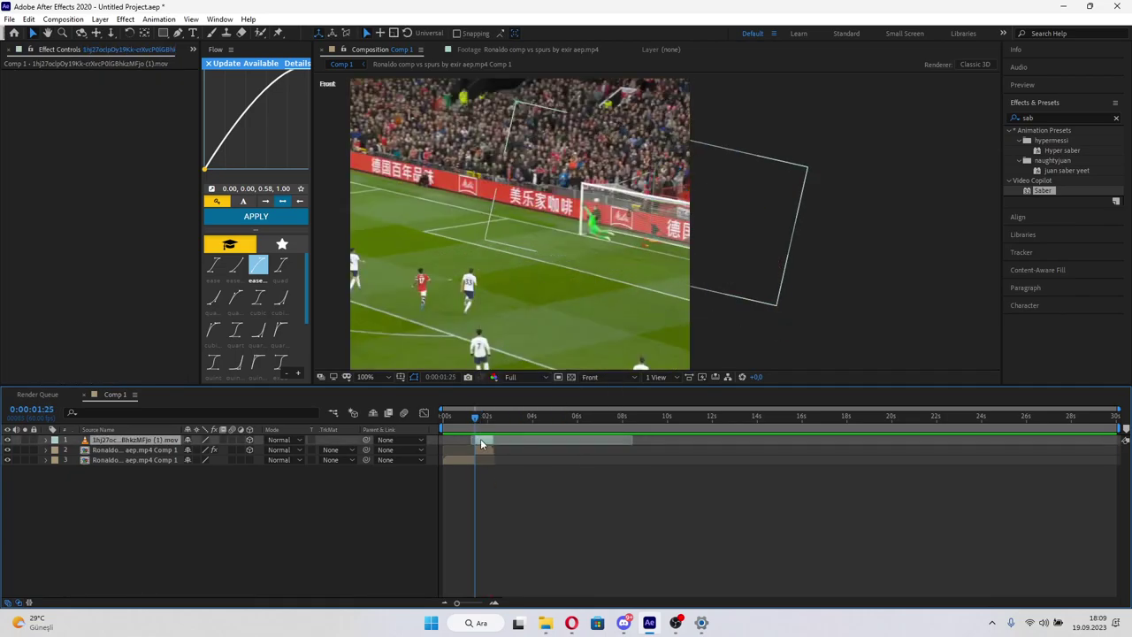
{"action": "left_click", "coordinate": [480, 438]}
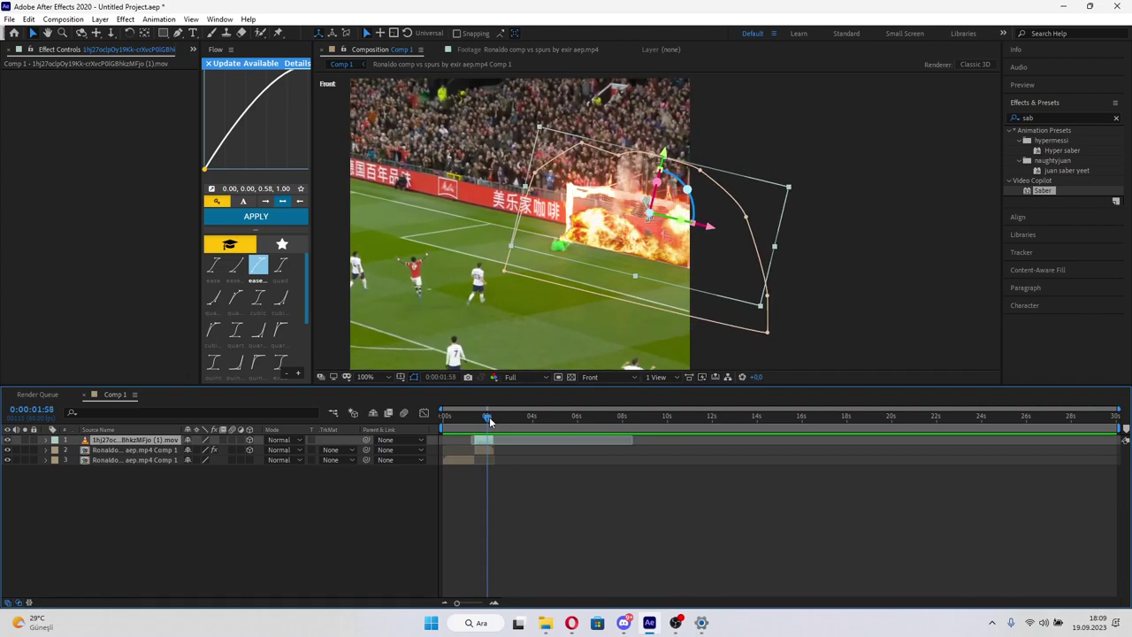
- Shift the fire clip slightly earlier and scrub through the explosion to verify timing
{"action": "left_click_drag", "start_coordinate": [512, 445], "coordinate": [492, 423]}
{"action": "left_click", "coordinate": [485, 417]}
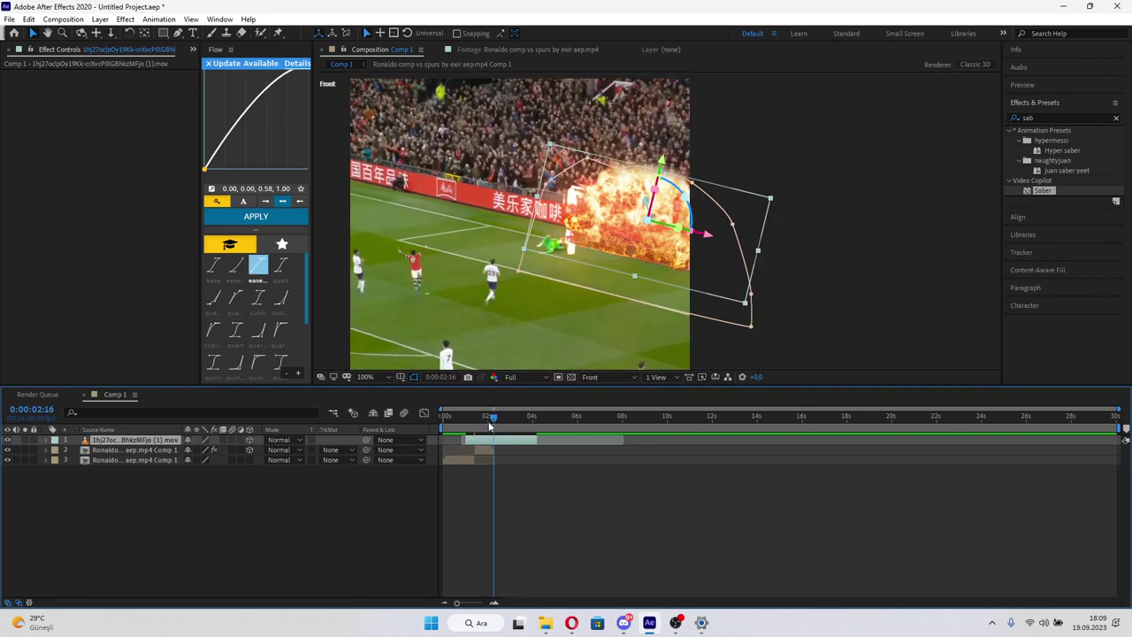
{"action": "left_click", "coordinate": [493, 450]}
{"action": "left_click_drag", "start_coordinate": [487, 418], "coordinate": [475, 437]}
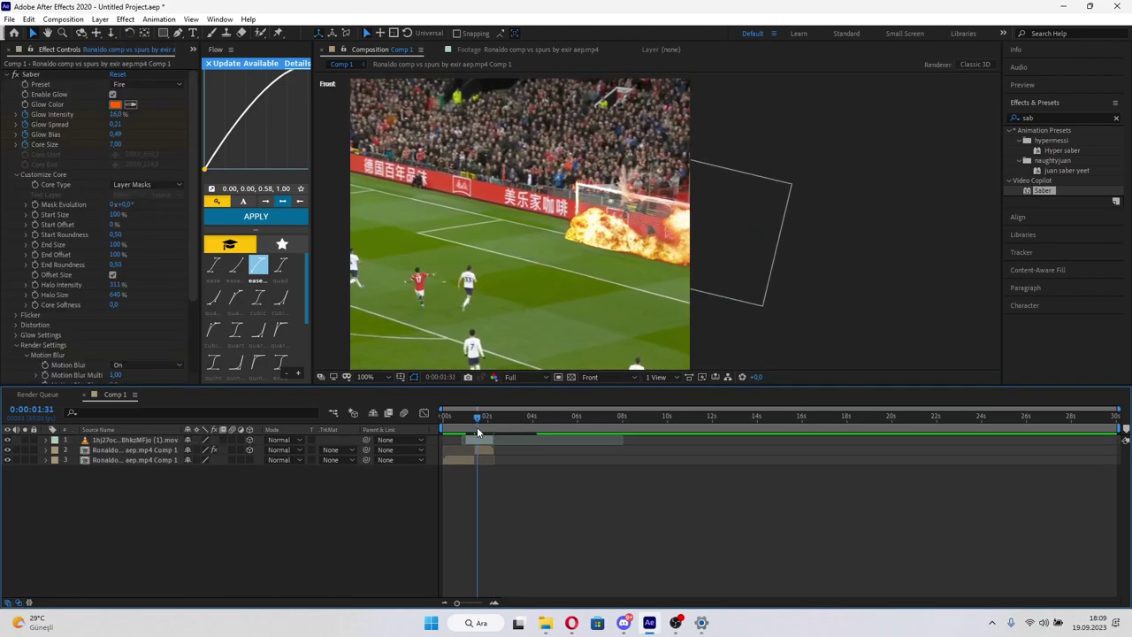
{"action": "left_click", "coordinate": [475, 440]}
{"action": "left_click", "coordinate": [478, 449]}
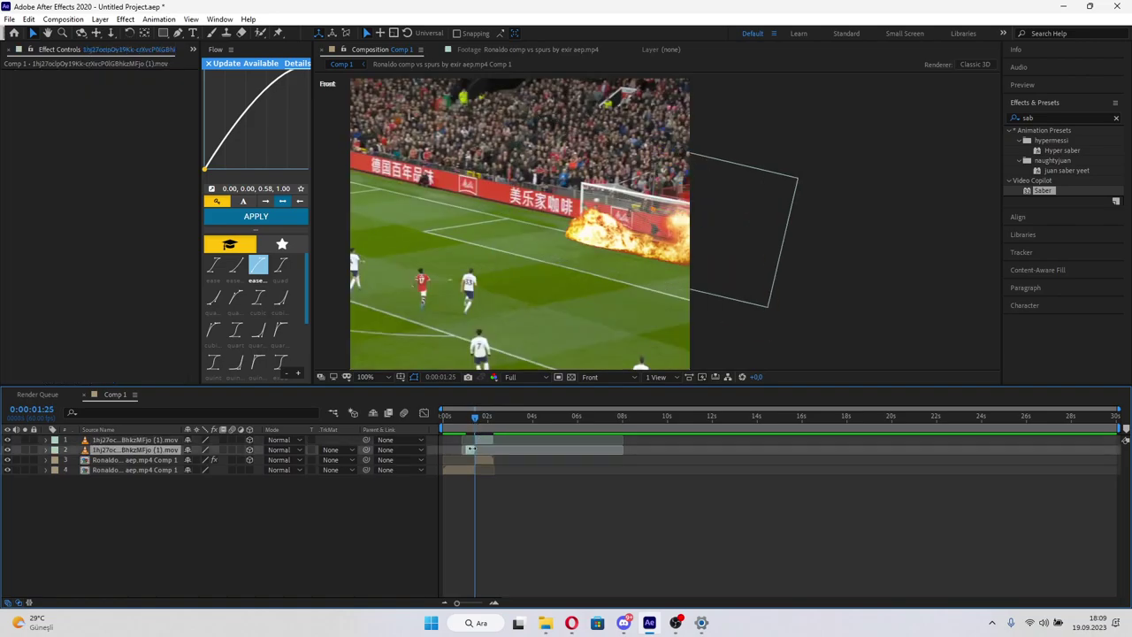
{"action": "left_click", "coordinate": [485, 418]}
{"action": "mouse_move", "coordinate": [486, 425]}
{"action": "left_mouse_down"}
{"action": "mouse_move", "coordinate": [494, 431]}
{"action": "mouse_move", "coordinate": [478, 427]}
{"action": "left_mouse_up"}
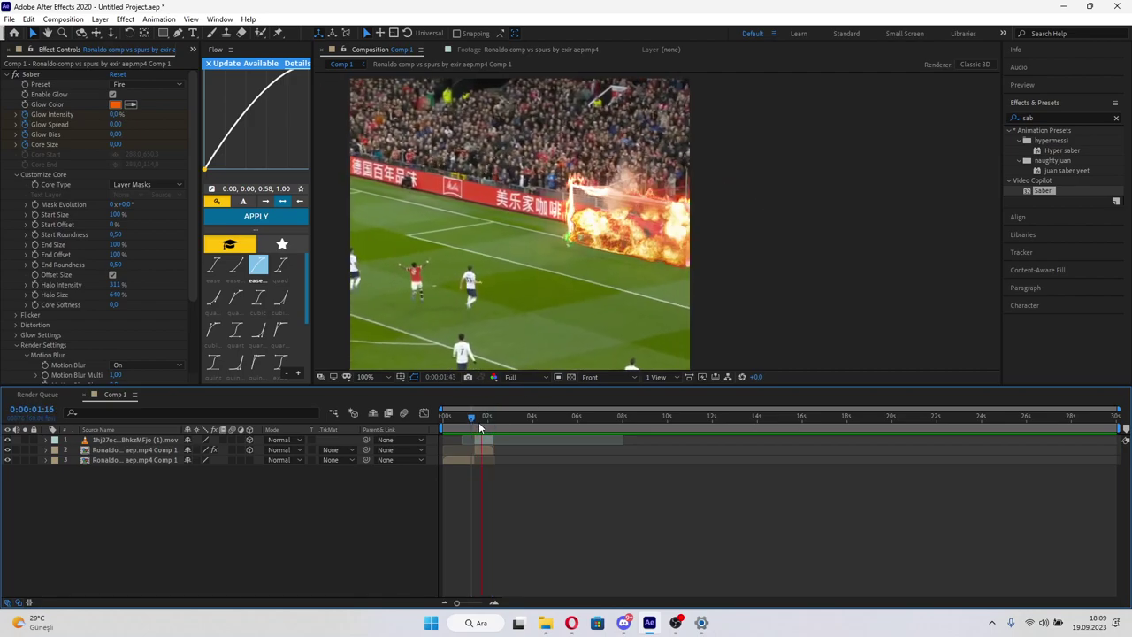
- Scale the fire layer down to 22% and preview it
{"action": "scroll", "coordinate": [655, 295], "scroll_direction": "up", "scroll_amount": 2}
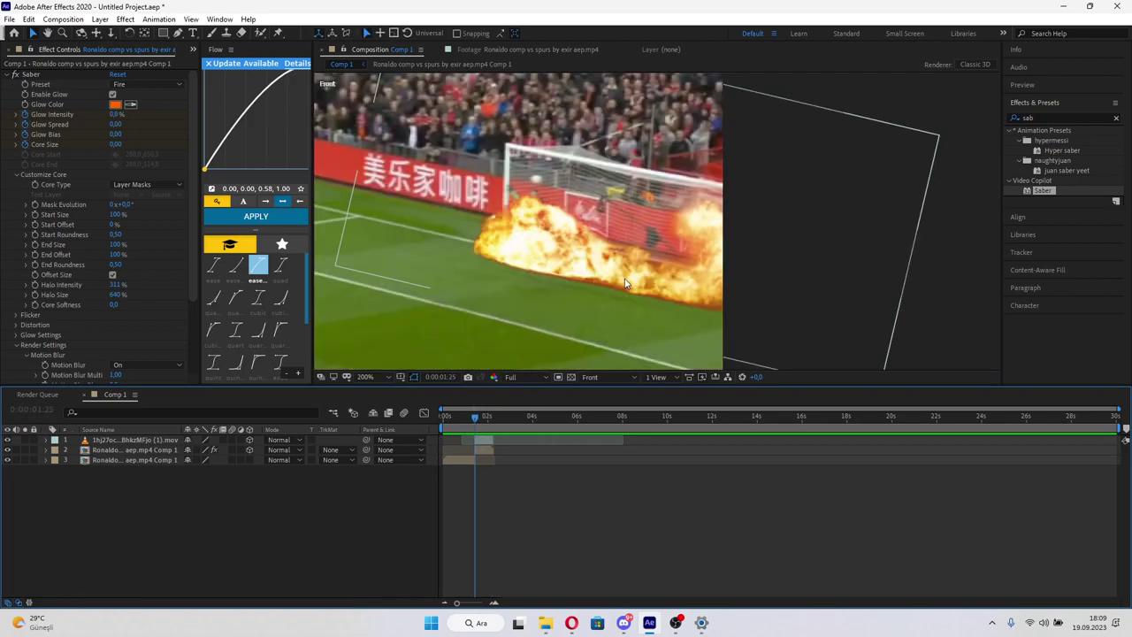
{"action": "left_click", "coordinate": [639, 250]}
{"action": "key", "text": "s"}
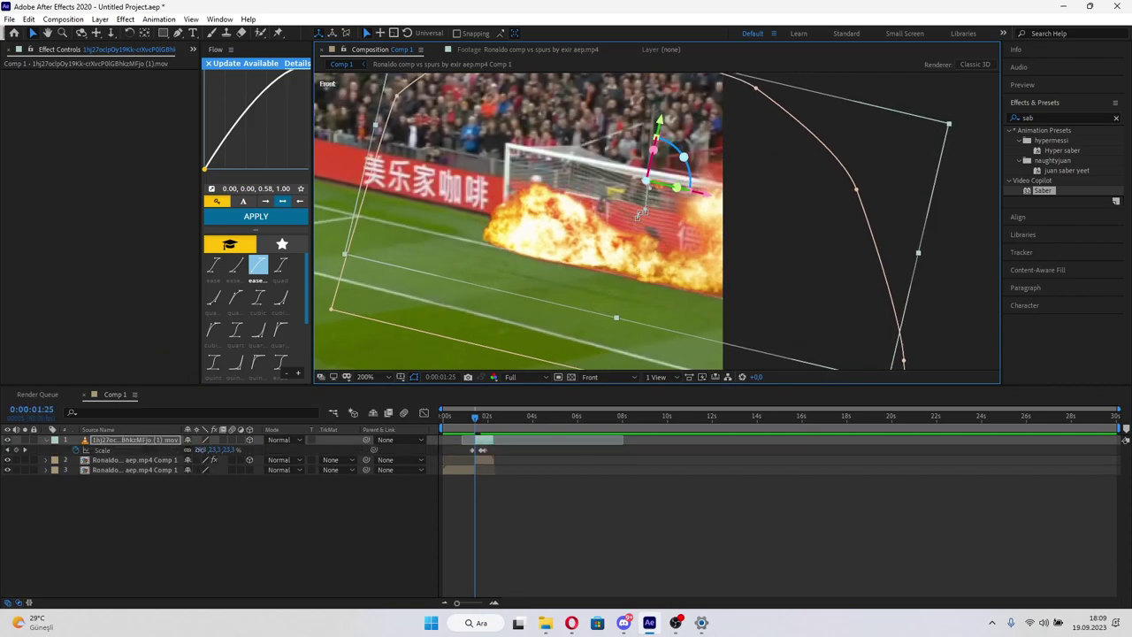
{"action": "left_click_drag", "start_coordinate": [616, 316], "coordinate": [617, 314]}
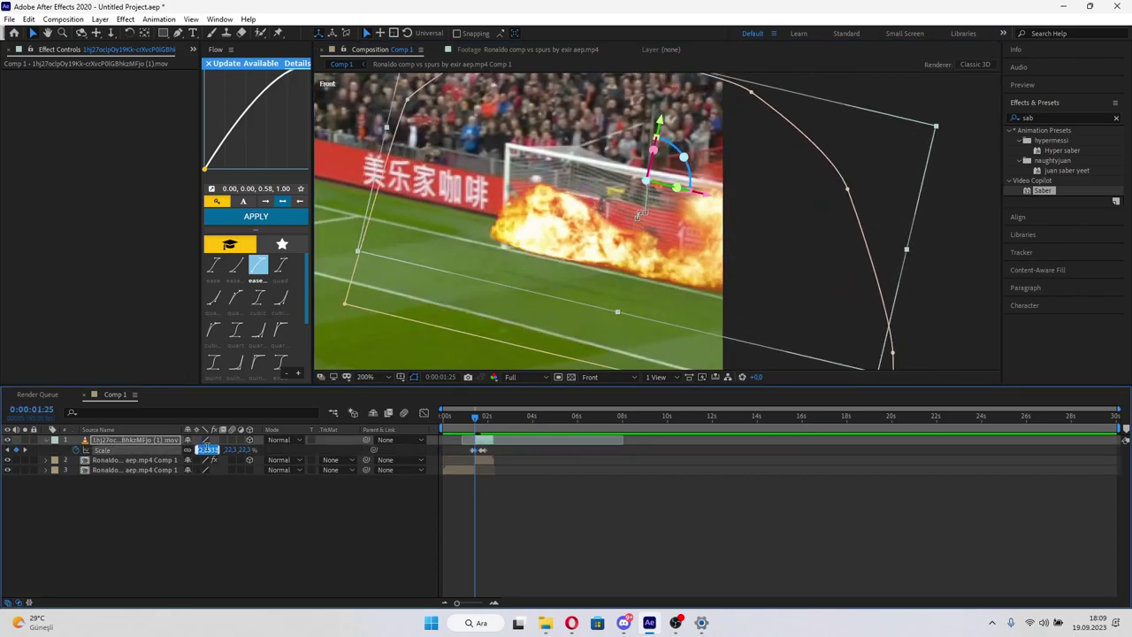
{"action": "key", "text": "Return"}
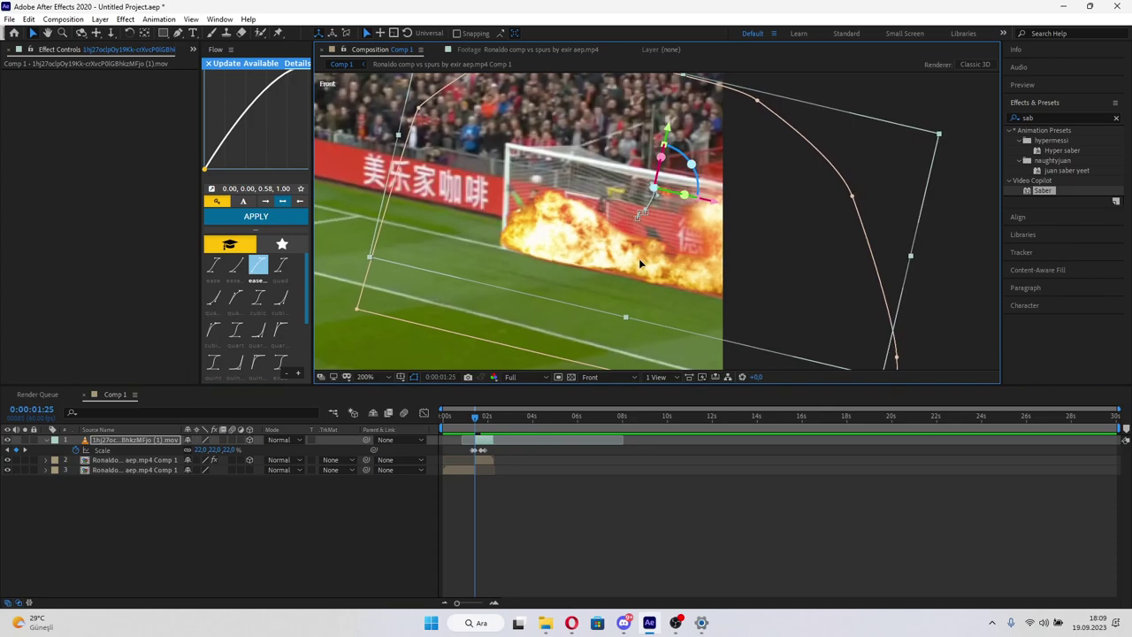
{"action": "key", "text": "space"}
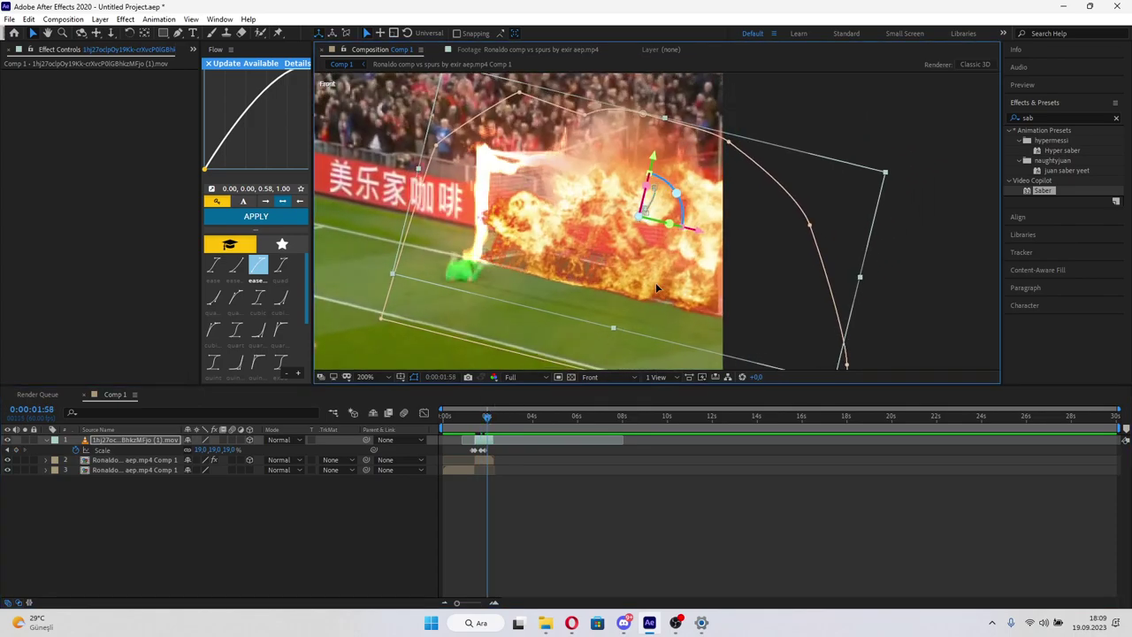
- Review the scaled explosion between 0:00:01:08 and 0:00:01:54 by scrubbing and previewing
{"action": "scroll", "coordinate": [658, 320], "scroll_direction": "down", "scroll_amount": 2}
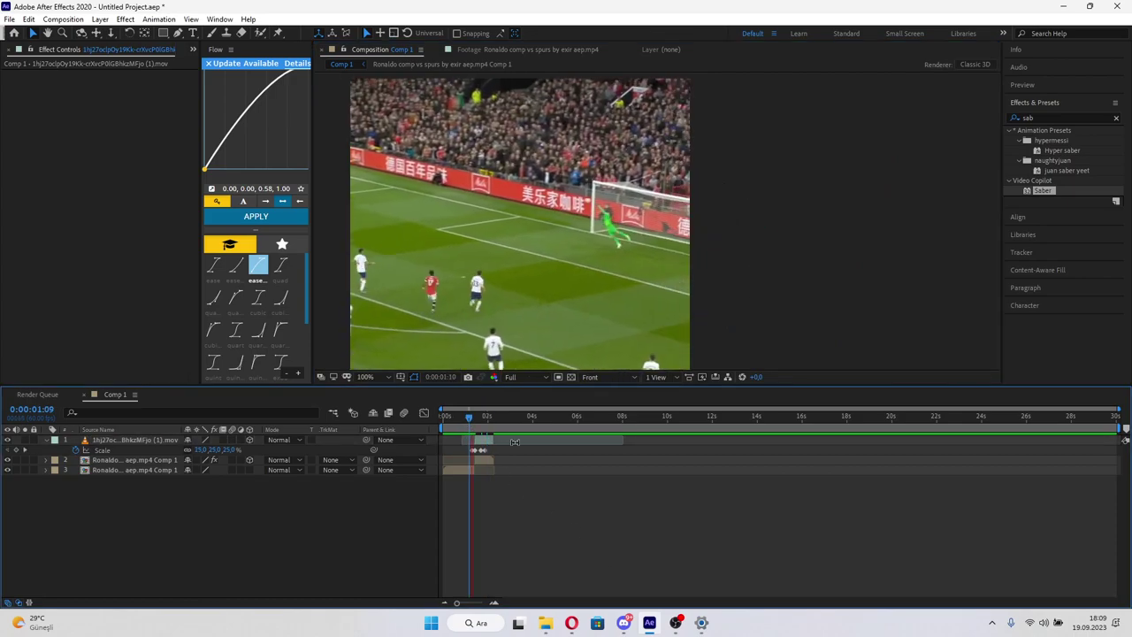
{"action": "left_click_drag", "start_coordinate": [482, 418], "coordinate": [482, 419]}
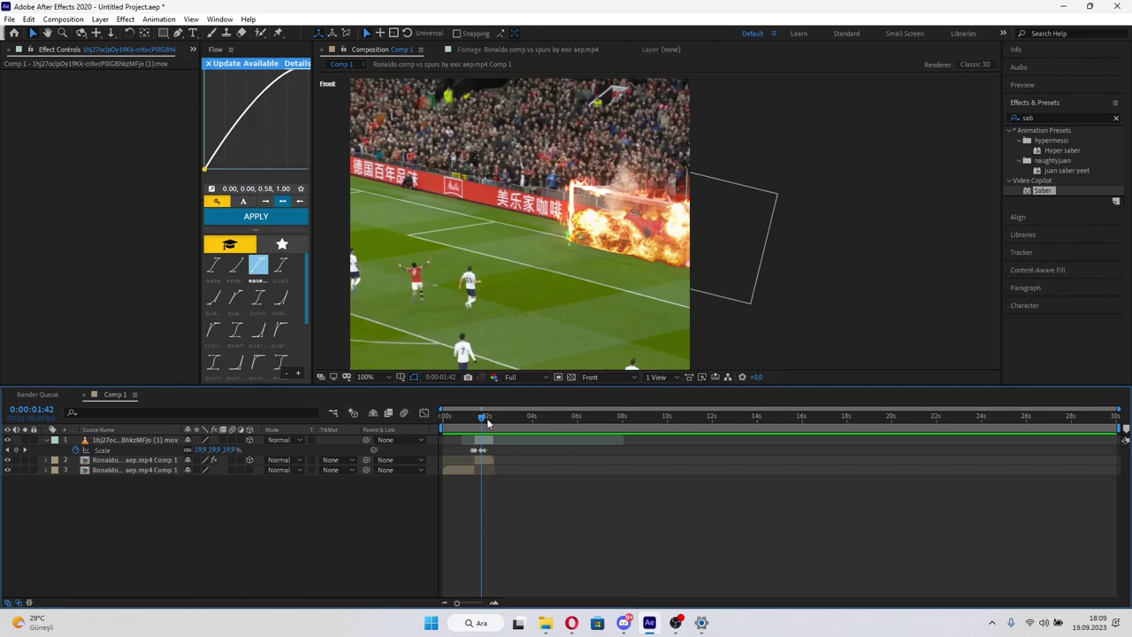
{"action": "left_click", "coordinate": [623, 254]}
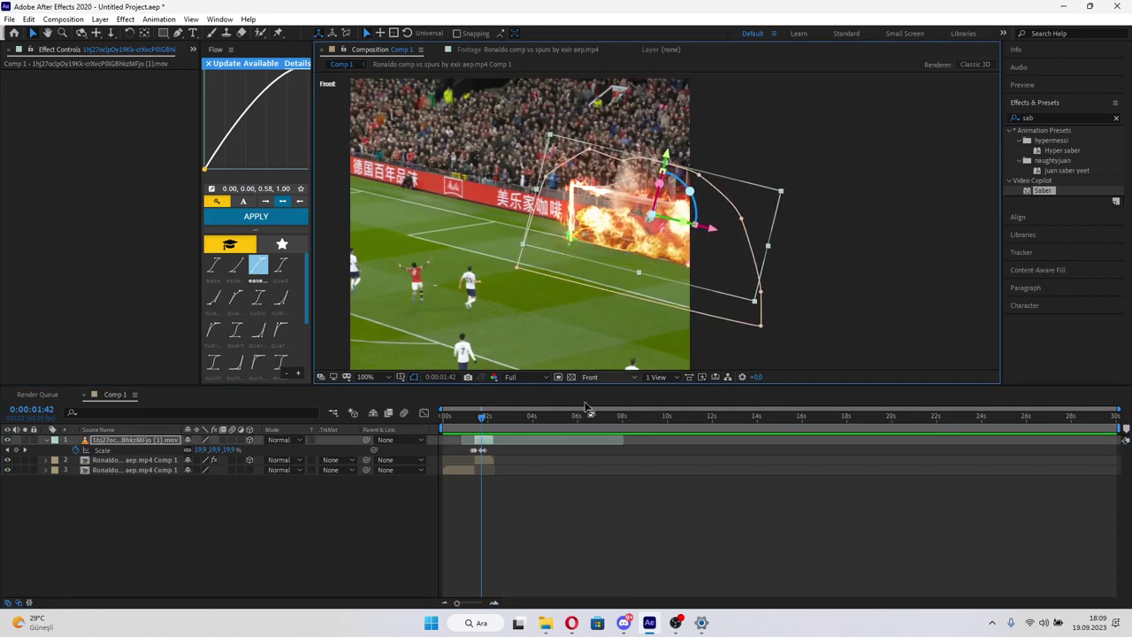
{"action": "left_click", "coordinate": [483, 416]}
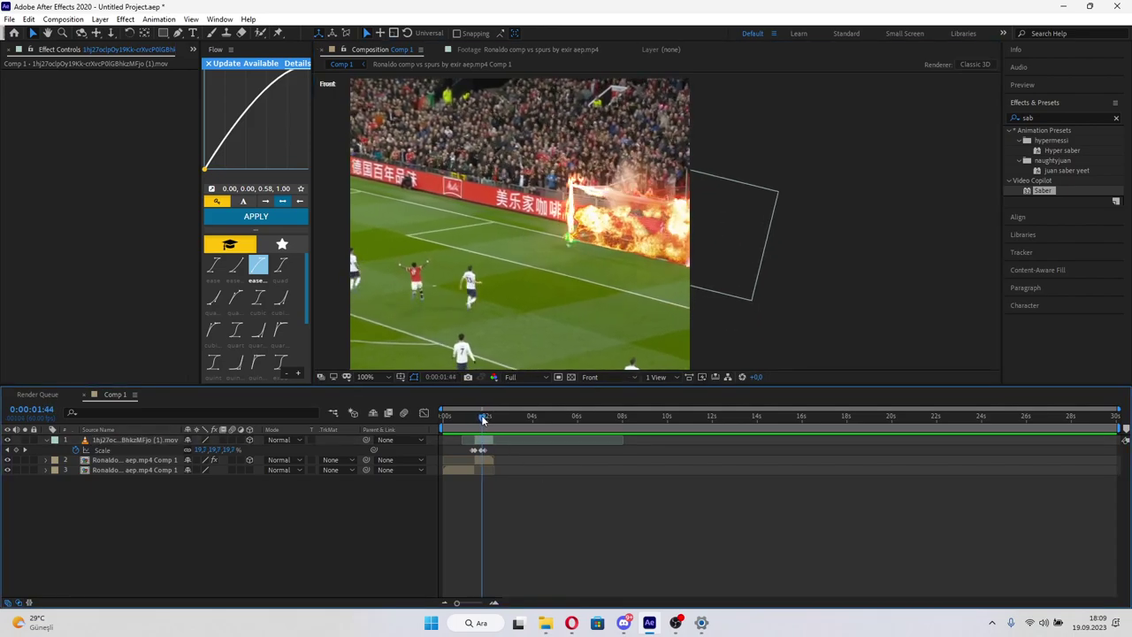
{"action": "left_click", "coordinate": [482, 417]}
{"action": "left_click", "coordinate": [632, 259]}
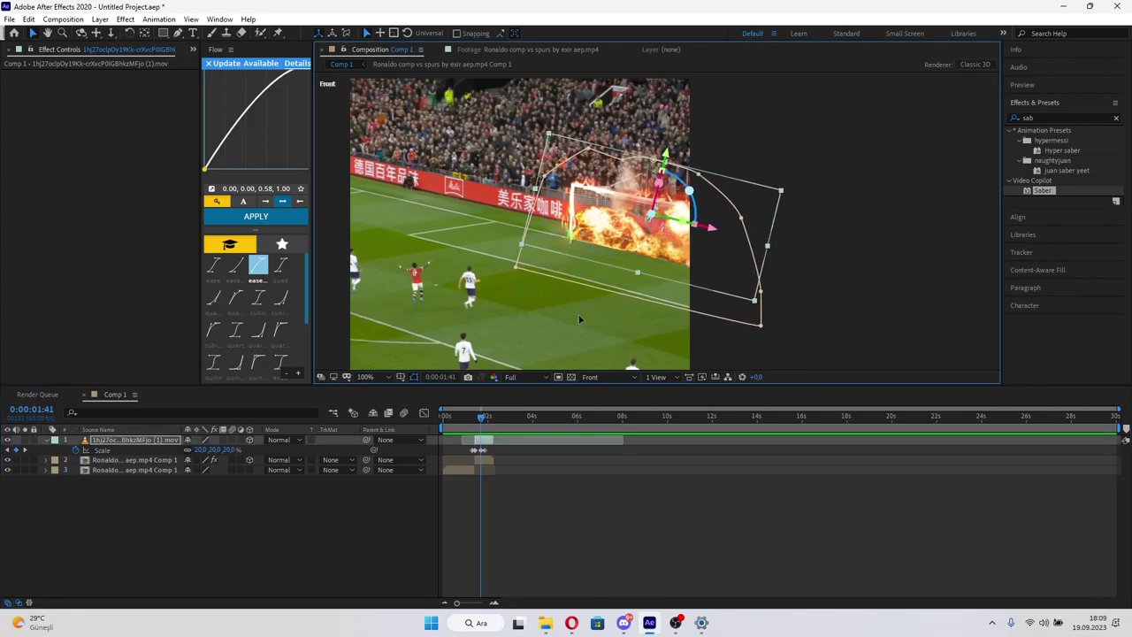
{"action": "left_click", "coordinate": [479, 416]}
{"action": "left_click_drag", "start_coordinate": [479, 420], "coordinate": [484, 420]}
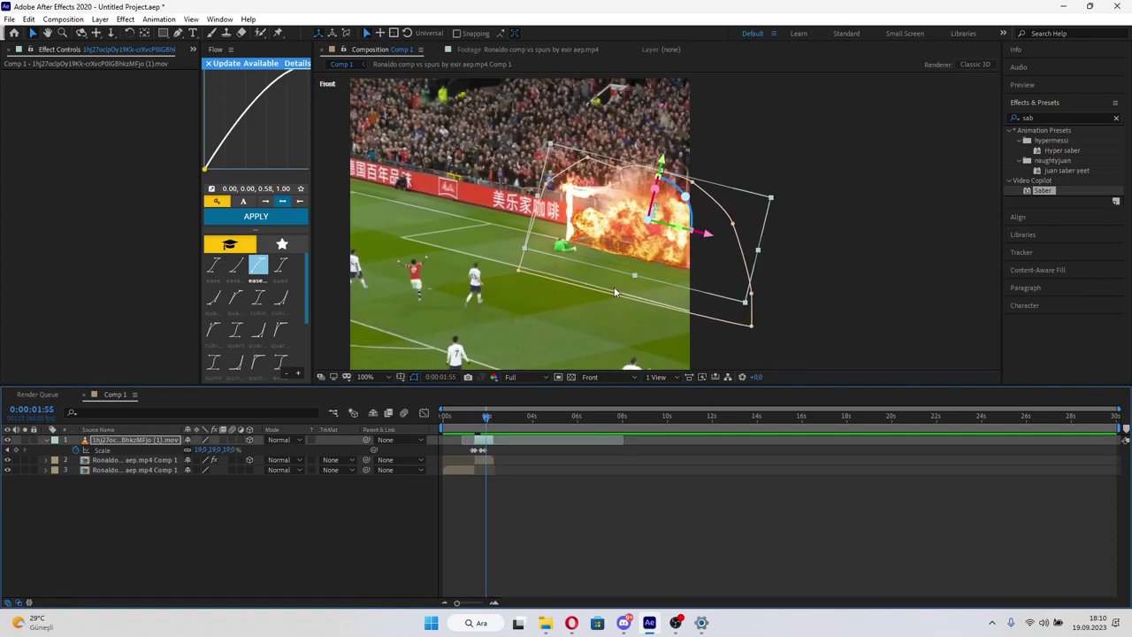
{"action": "left_click", "coordinate": [470, 419]}
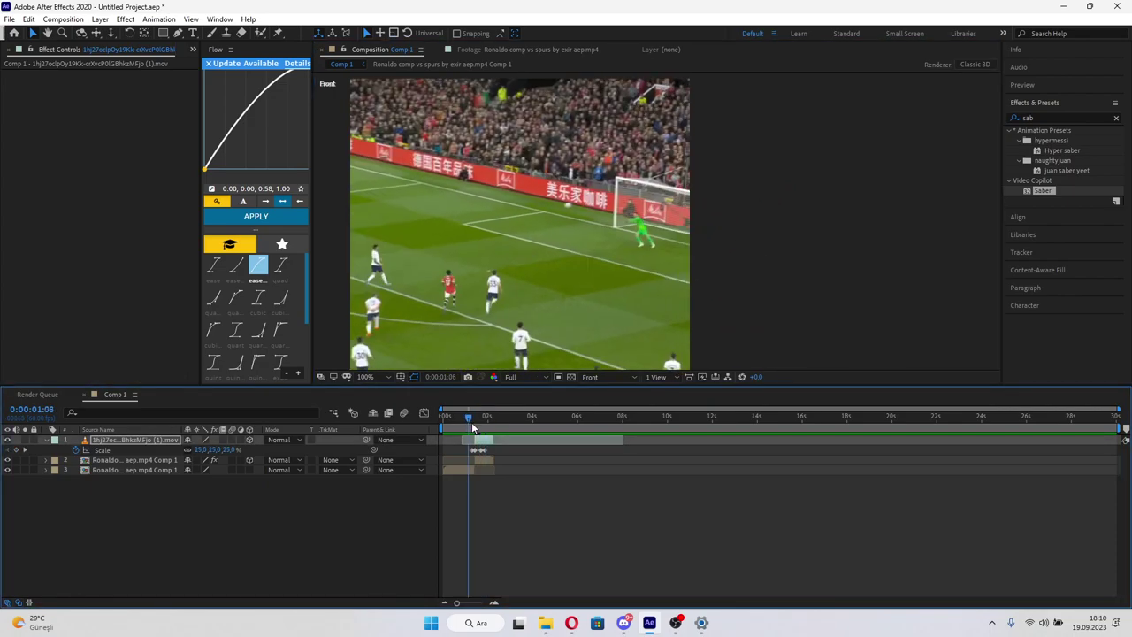
{"action": "left_click_drag", "start_coordinate": [473, 428], "coordinate": [483, 429]}
{"action": "left_click", "coordinate": [671, 265]}
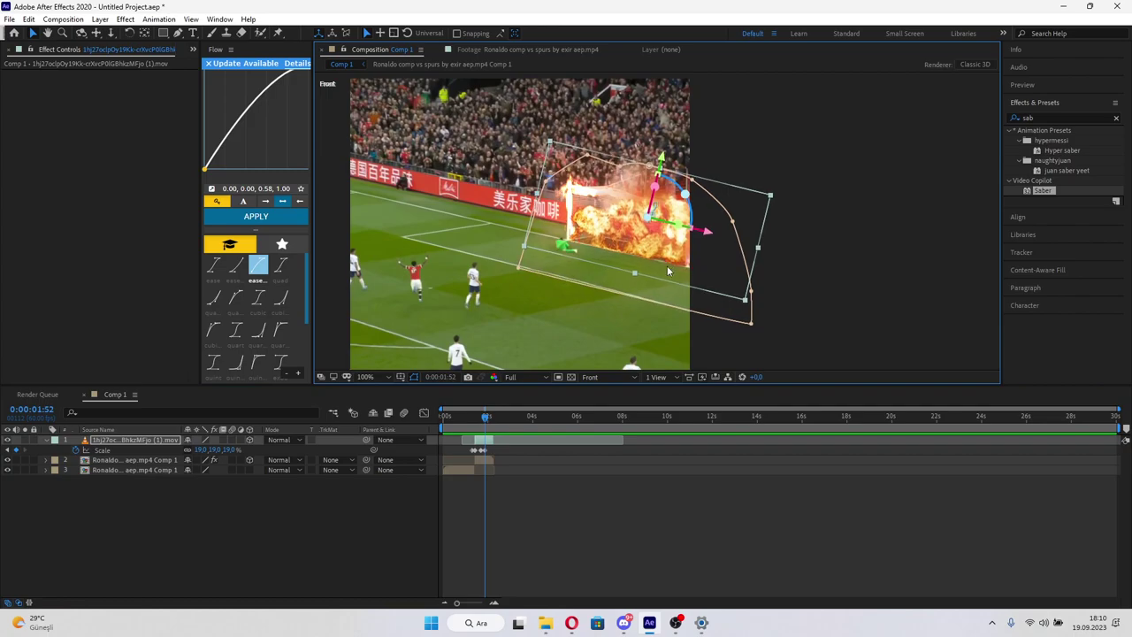
{"action": "key", "text": "space"}
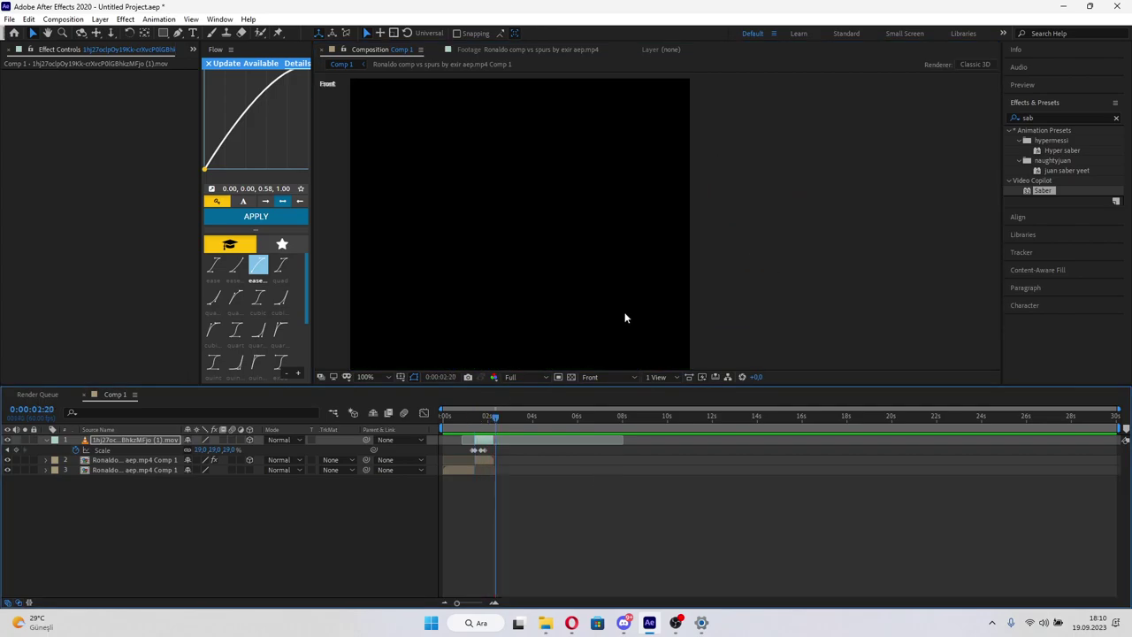
{"action": "scroll", "coordinate": [617, 311], "scroll_direction": "down", "scroll_amount": 2}
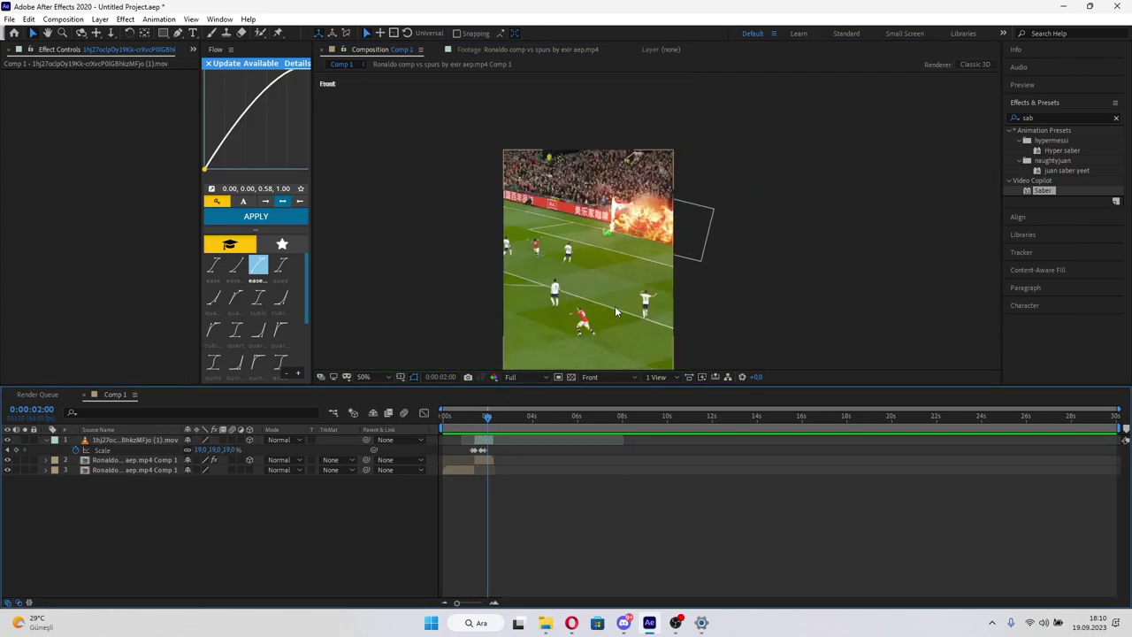
{"action": "scroll", "coordinate": [614, 325], "scroll_direction": "up", "scroll_amount": 2}
{"action": "left_click", "coordinate": [483, 429]}
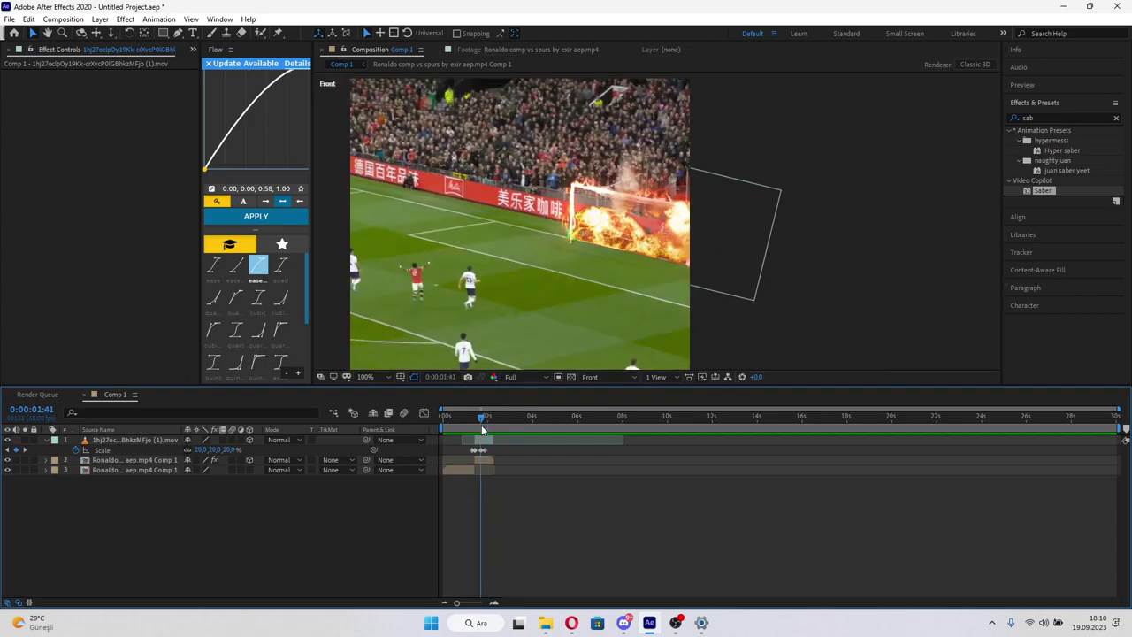
- Pre-compose the explosion and footage layers into Pre-comp 1 with Ctrl+Shift+C
{"action": "left_click_drag", "start_coordinate": [481, 422], "coordinate": [475, 422]}
{"action": "left_click", "coordinate": [482, 440]}
{"action": "left_click", "coordinate": [482, 460], "text": "shift"}
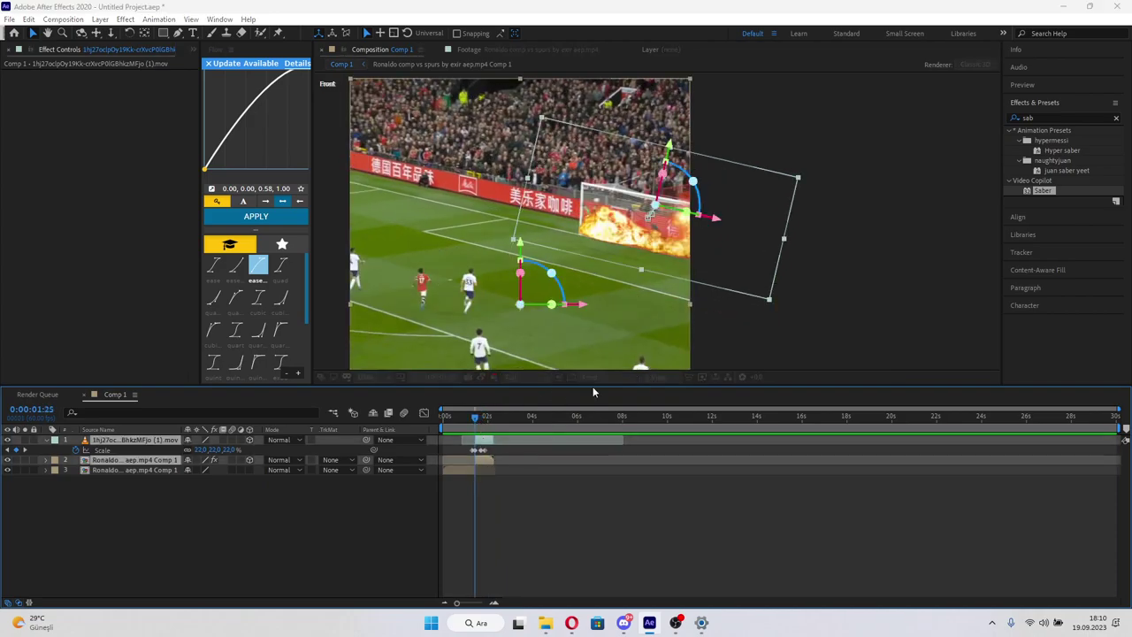
{"action": "key", "text": "ctrl+shift+c"}
{"action": "left_click", "coordinate": [591, 386]}
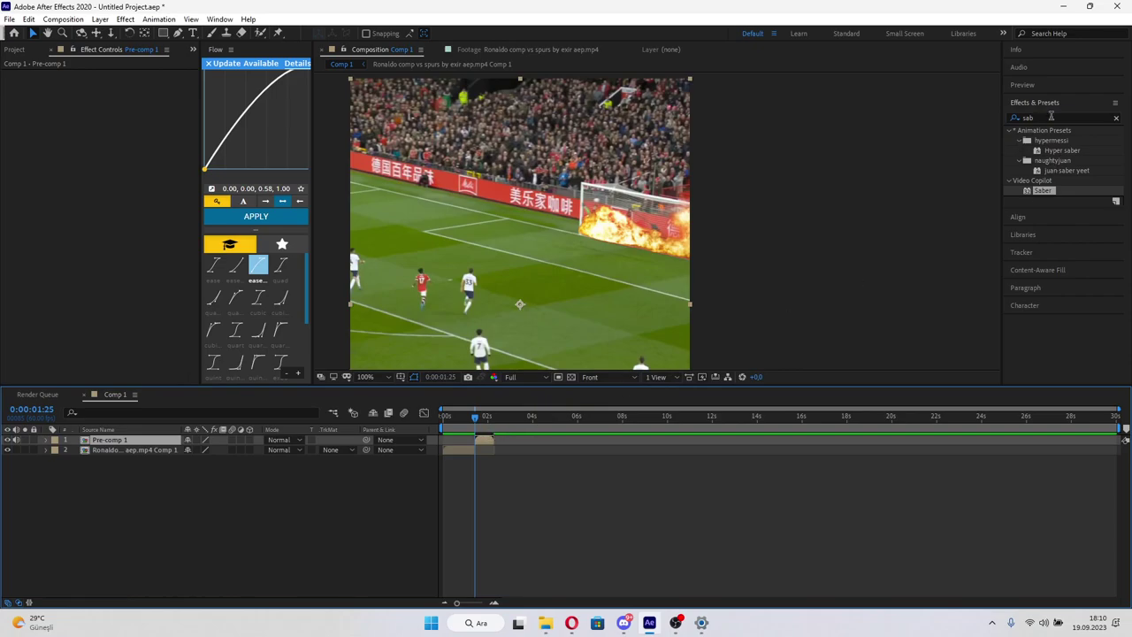
- Apply S_BlurMoCurves to Pre-comp 1 and centre it on the burning goal
{"action": "double_click", "coordinate": [1051, 116]}
{"action": "type", "text": "s_blur"}
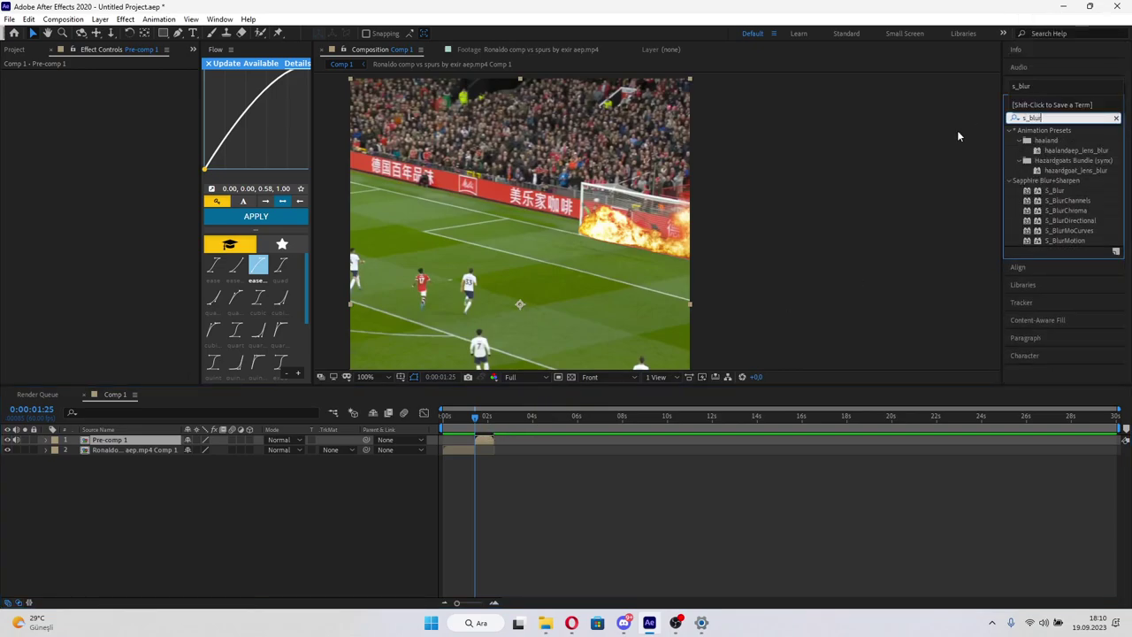
{"action": "left_click_drag", "start_coordinate": [1071, 230], "coordinate": [488, 438]}
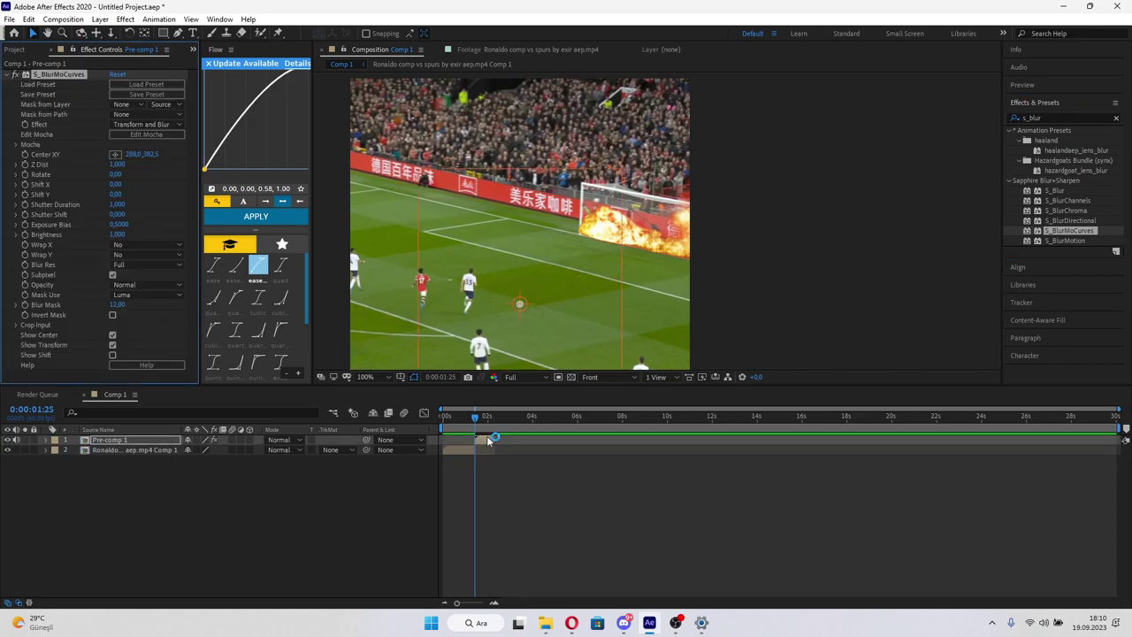
{"action": "left_click_drag", "start_coordinate": [519, 304], "coordinate": [648, 216]}
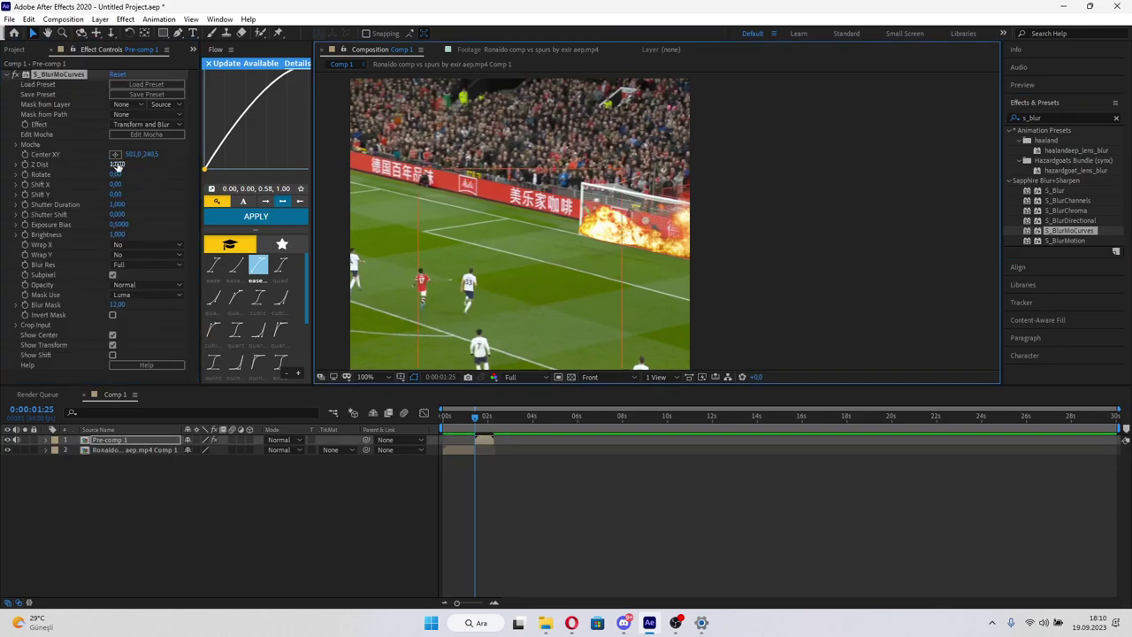
- Keyframe Z Dist from 0.3 up to 1.0 at 0:00:01:50, with the centre above the goal
{"action": "mouse_move", "coordinate": [118, 165]}
{"action": "left_mouse_down"}
{"action": "mouse_move", "coordinate": [636, 203]}
{"action": "mouse_move", "coordinate": [607, 203]}
{"action": "mouse_move", "coordinate": [624, 199]}
{"action": "left_mouse_up"}
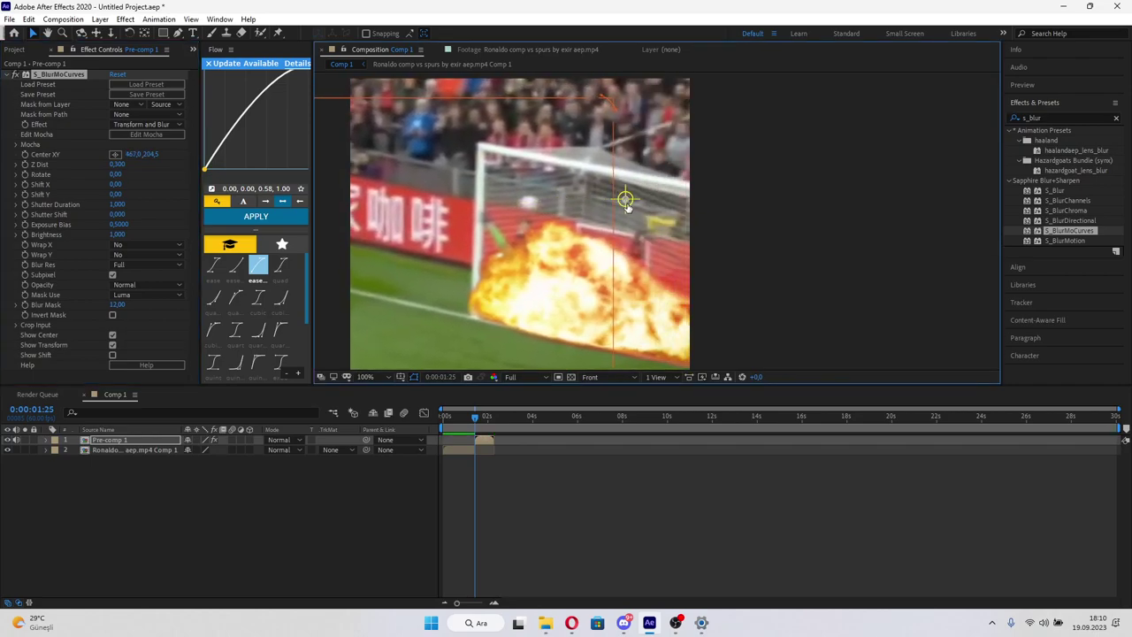
{"action": "scroll", "coordinate": [625, 200], "scroll_direction": "down", "scroll_amount": 2}
{"action": "left_click_drag", "start_coordinate": [640, 210], "coordinate": [643, 182]}
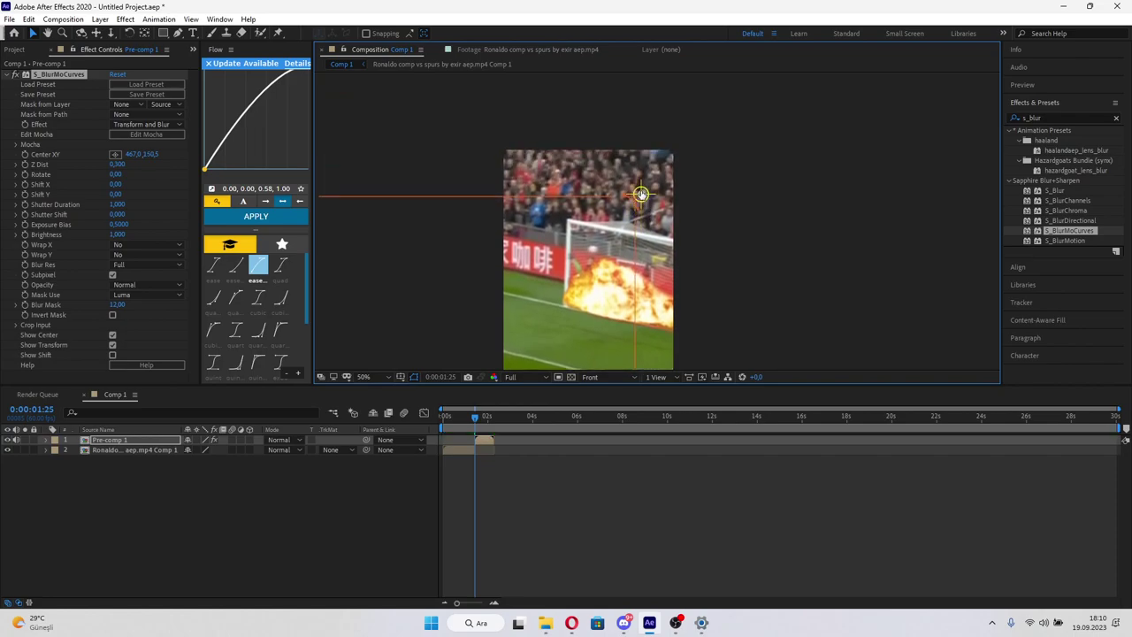
{"action": "scroll", "coordinate": [657, 263], "scroll_direction": "down", "scroll_amount": 2}
{"action": "scroll", "coordinate": [657, 263], "scroll_direction": "up", "scroll_amount": 2}
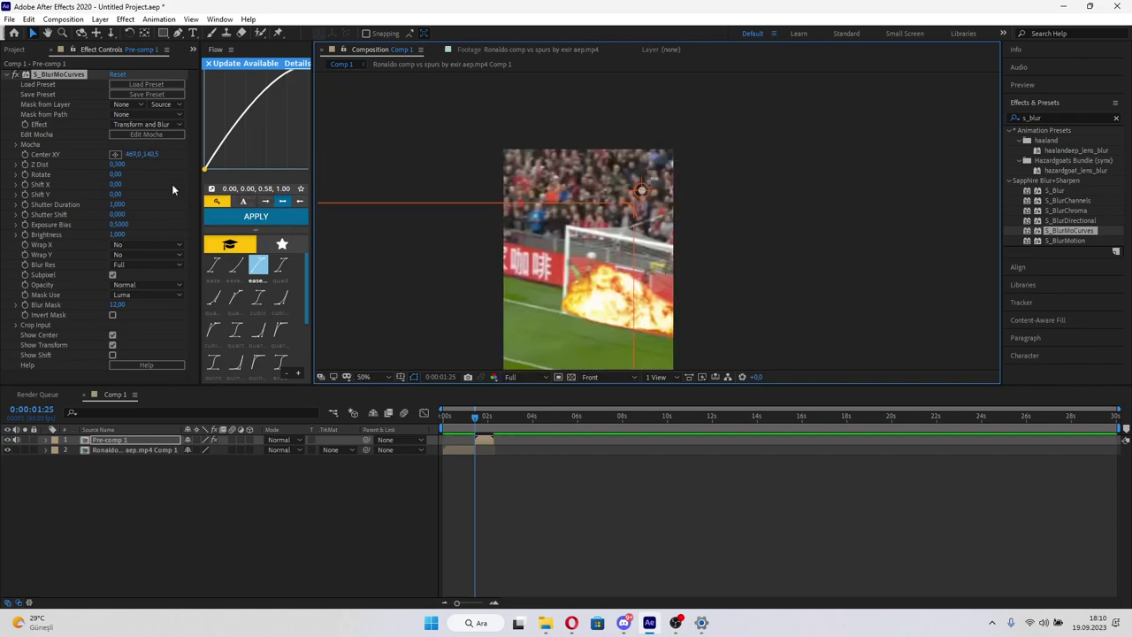
{"action": "left_click", "coordinate": [28, 167]}
{"action": "left_click_drag", "start_coordinate": [473, 419], "coordinate": [486, 423]}
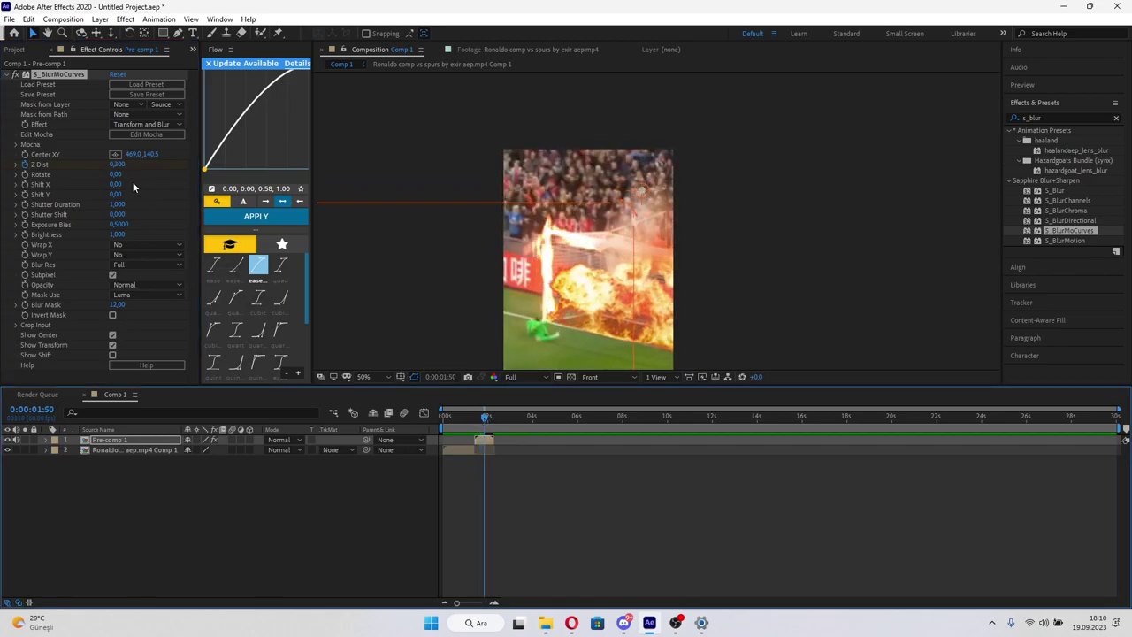
{"action": "left_click", "coordinate": [116, 164]}
{"action": "type", "text": "1"}
{"action": "key", "text": "Return"}
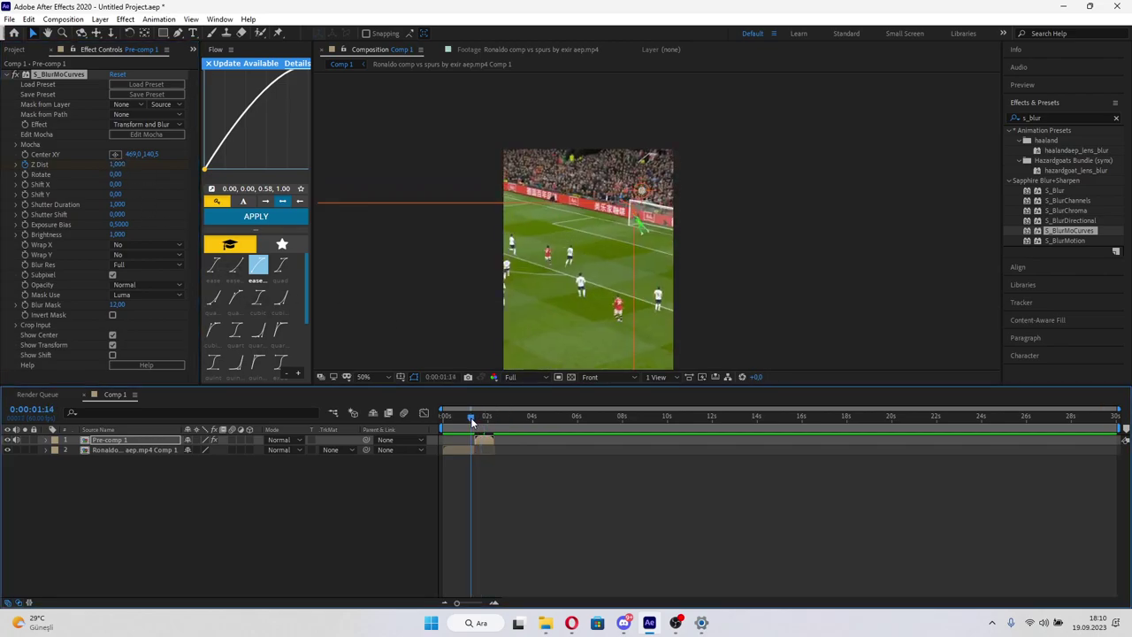
- Apply a slow-in Flow ease to the Z Dist keyframes and preview the zoom
{"action": "left_click_drag", "start_coordinate": [478, 428], "coordinate": [483, 425]}
{"action": "key", "text": "u"}
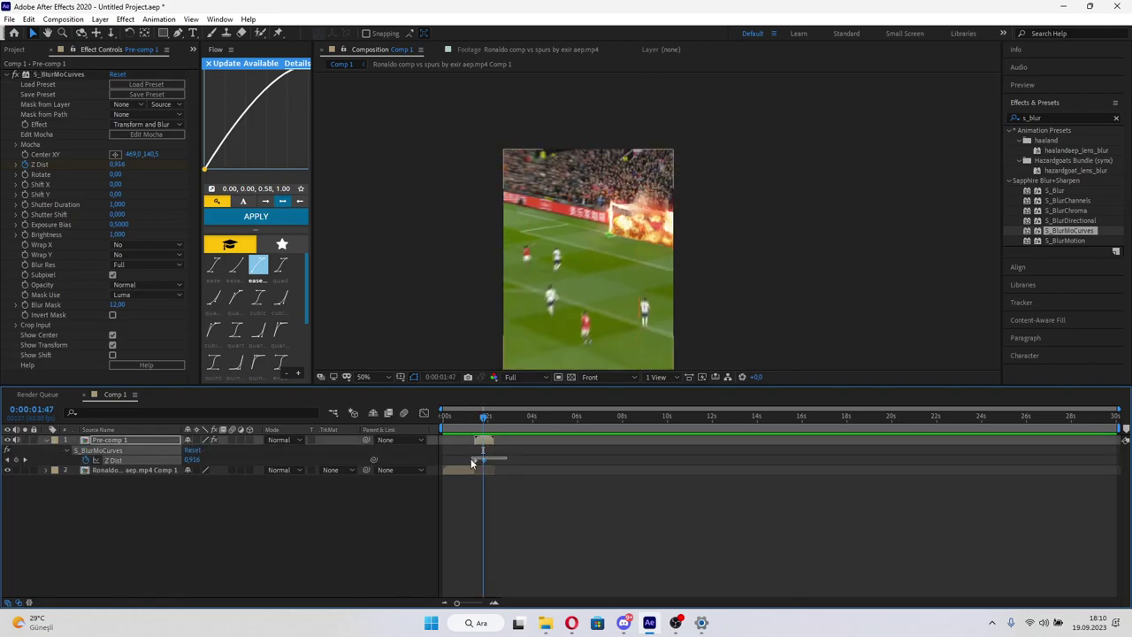
{"action": "left_click", "coordinate": [257, 329]}
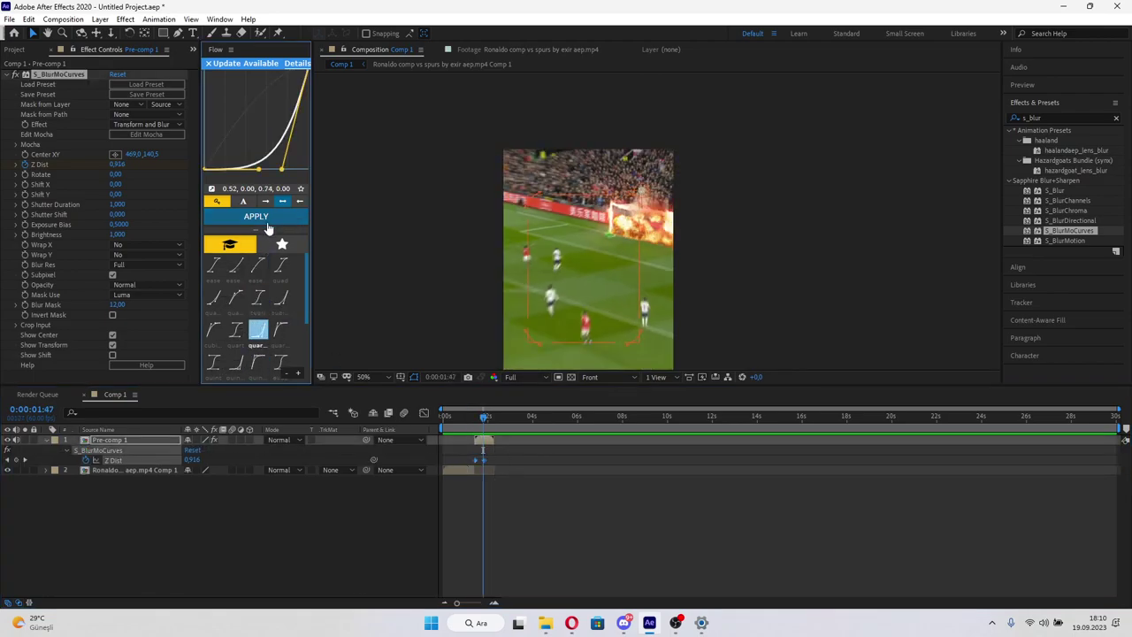
{"action": "left_click", "coordinate": [256, 216]}
{"action": "key", "text": "j"}
{"action": "key", "text": "space"}
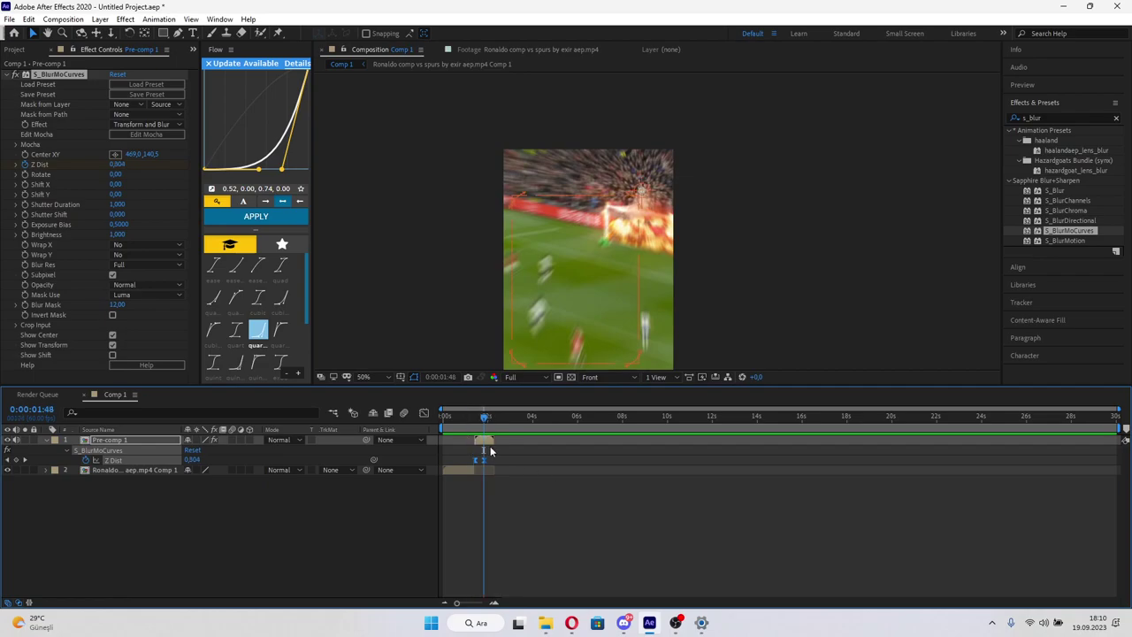
{"action": "key", "text": "space"}
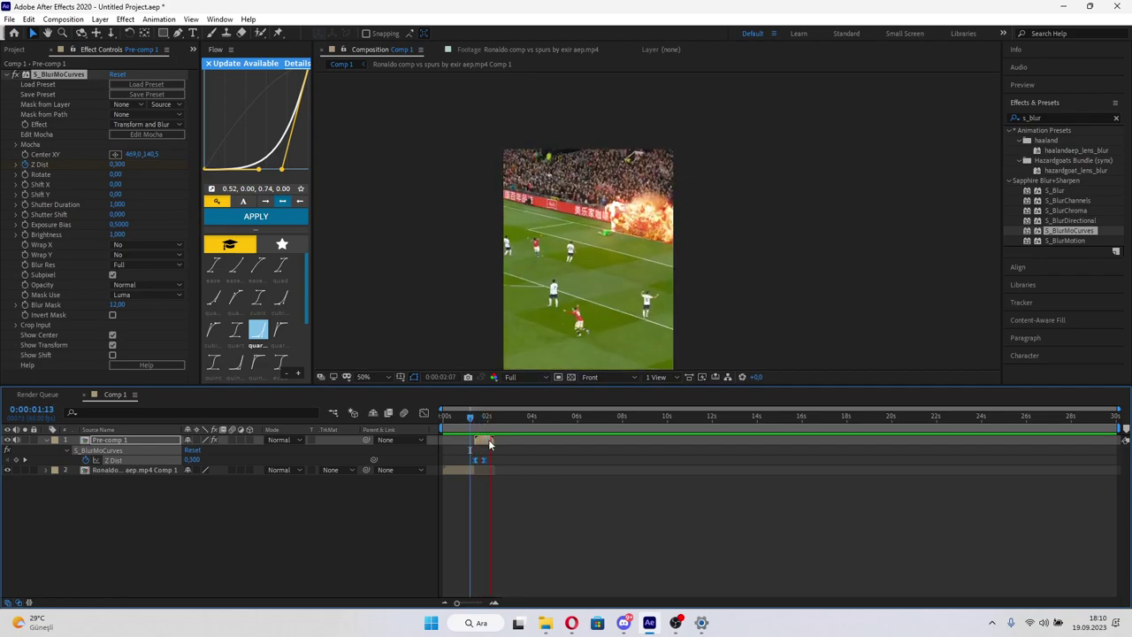
- Apply S_BlurMoCurves to the lower footage layer as well
{"action": "left_click_drag", "start_coordinate": [475, 415], "coordinate": [466, 416]}
{"action": "left_click", "coordinate": [463, 471]}
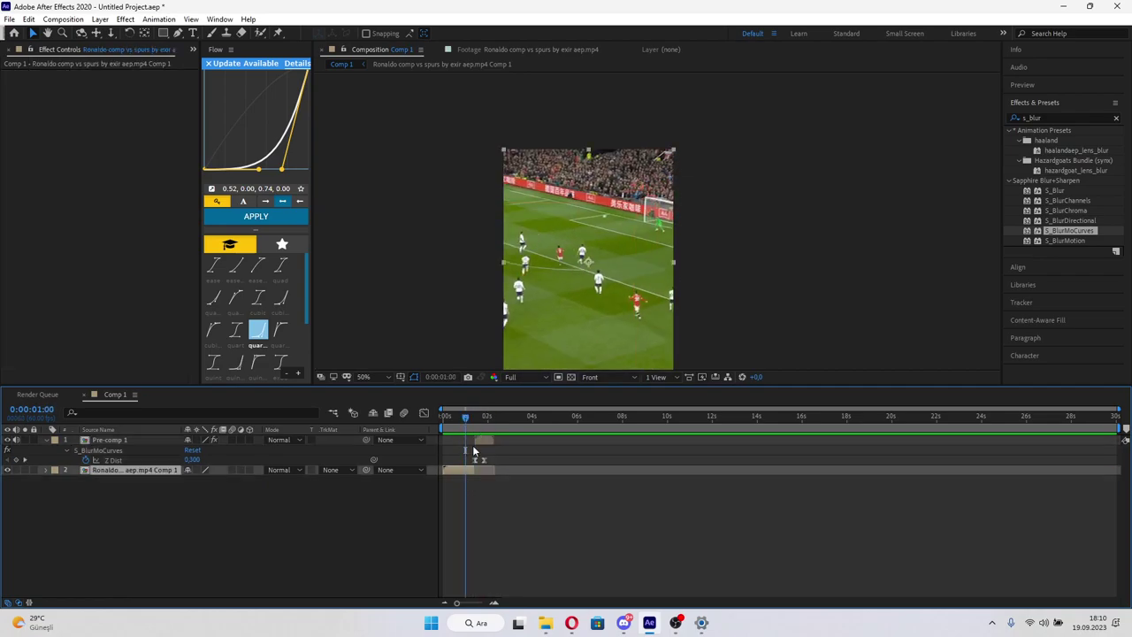
{"action": "left_click", "coordinate": [478, 441]}
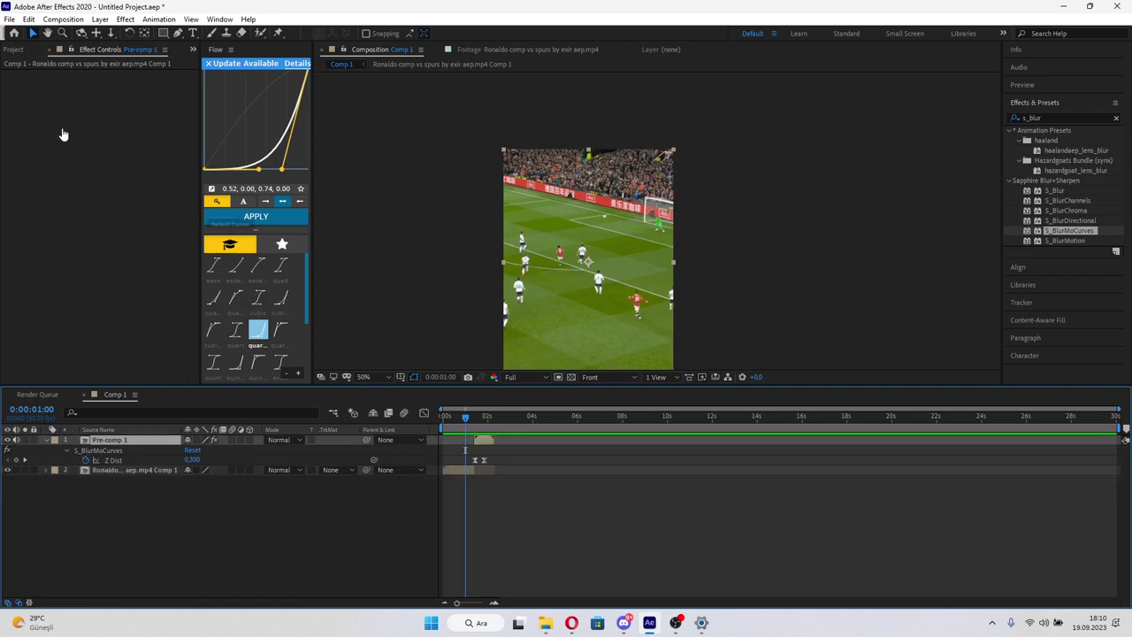
{"action": "left_click_drag", "start_coordinate": [1047, 234], "coordinate": [41, 55]}
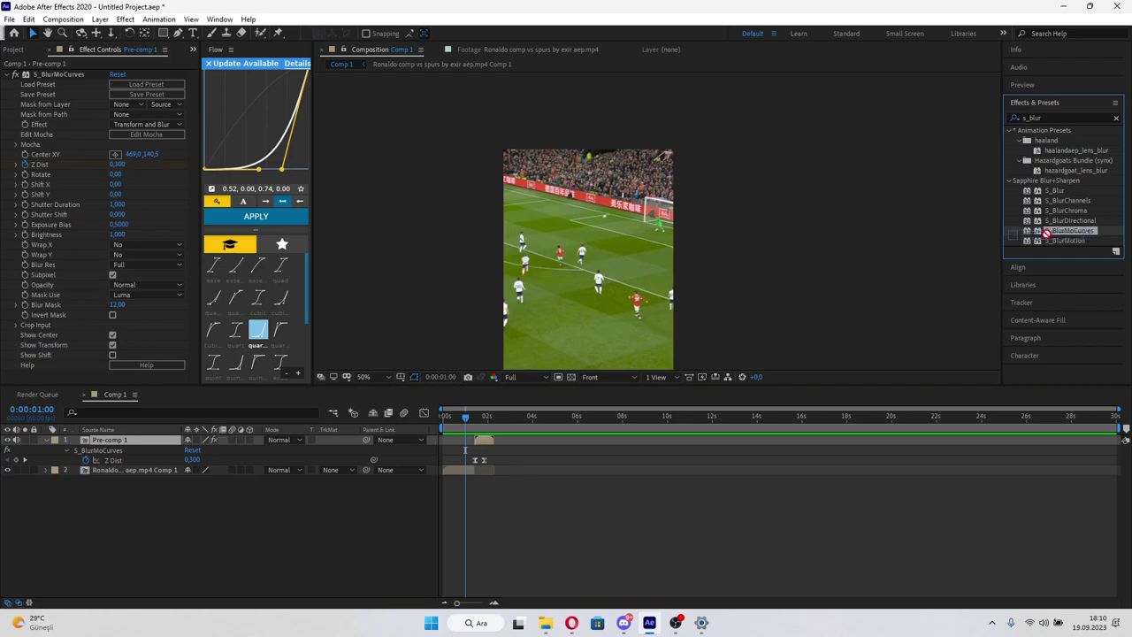
{"action": "left_click_drag", "start_coordinate": [1047, 234], "coordinate": [463, 471]}
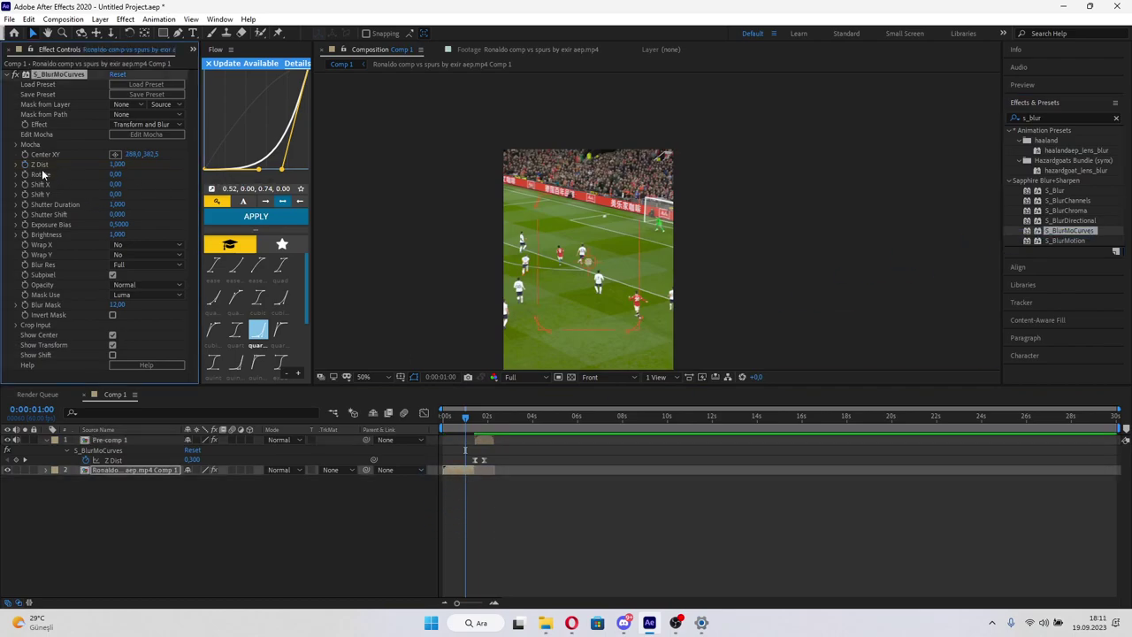
- Keyframe Z Dist at 0:00:01:24, lower it toward 0.38, and centre the blur on the goal
{"action": "left_click", "coordinate": [467, 491]}
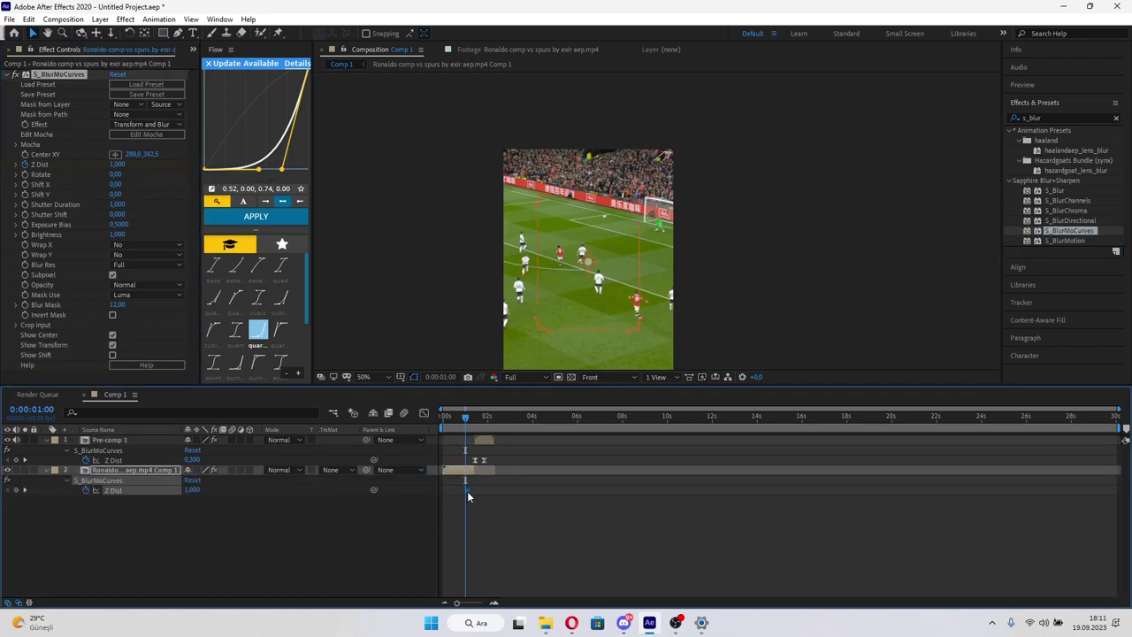
{"action": "key", "text": "k"}
{"action": "scroll", "coordinate": [657, 221], "scroll_direction": "up", "scroll_amount": 2}
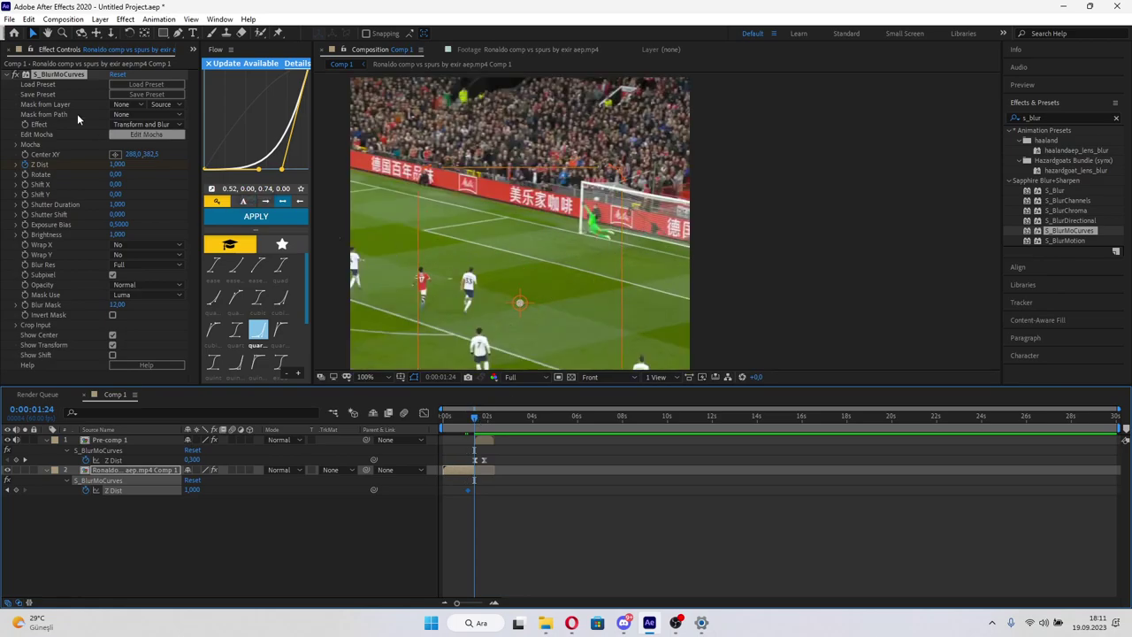
{"action": "left_click_drag", "start_coordinate": [116, 165], "coordinate": [88, 169]}
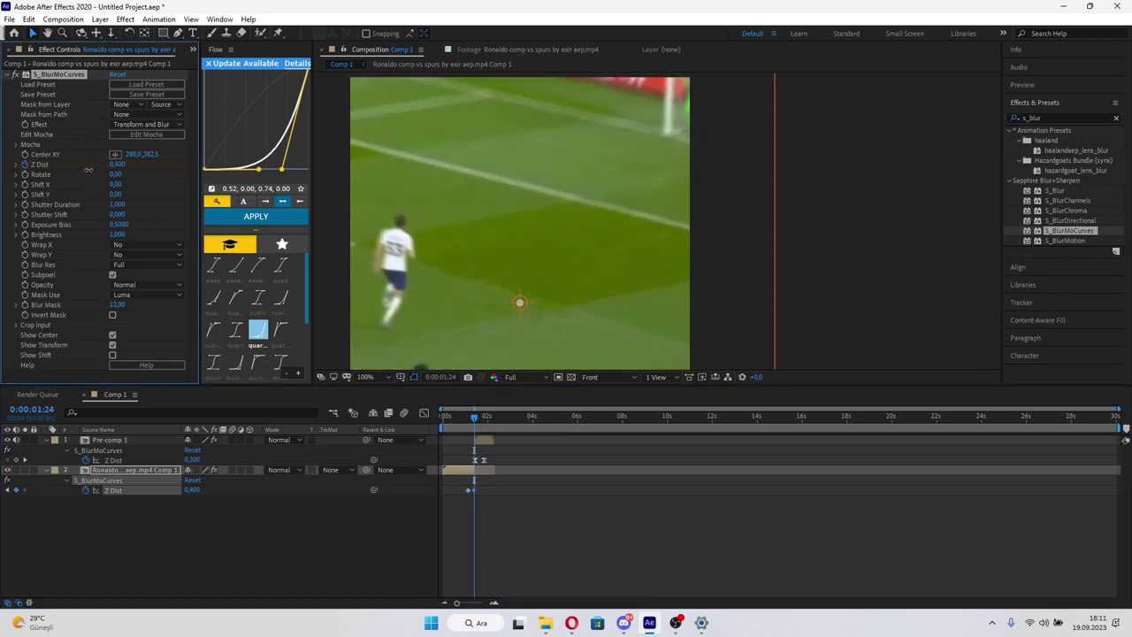
{"action": "left_click_drag", "start_coordinate": [520, 304], "coordinate": [645, 164]}
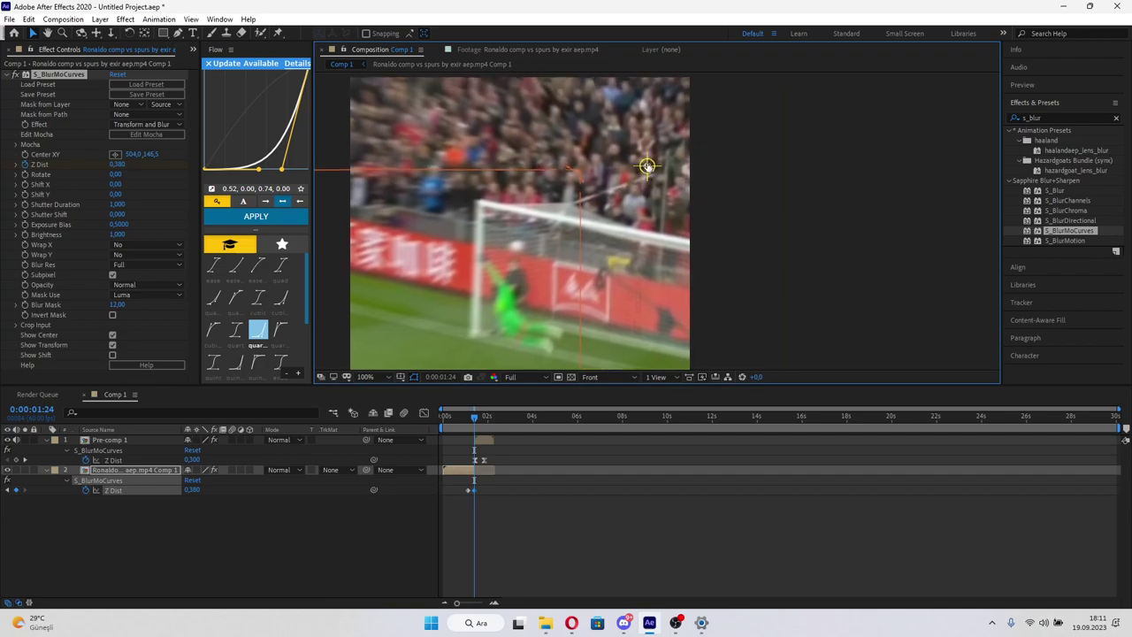
{"action": "scroll", "coordinate": [646, 177], "scroll_direction": "down", "scroll_amount": 4}
{"action": "left_click_drag", "start_coordinate": [650, 206], "coordinate": [651, 195]}
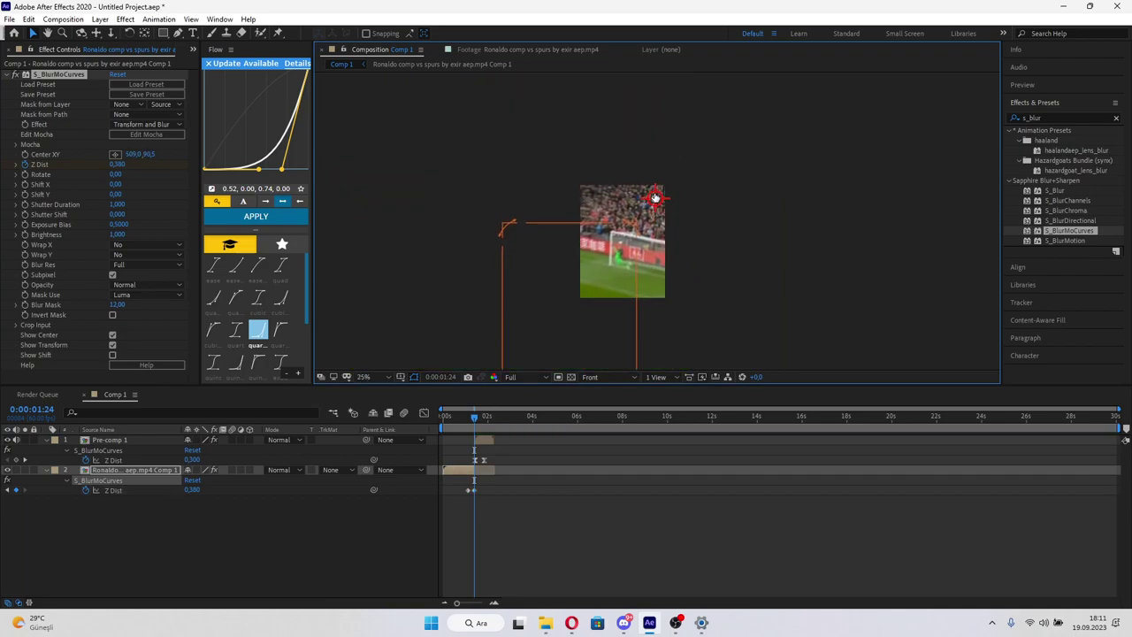
{"action": "scroll", "coordinate": [658, 212], "scroll_direction": "up", "scroll_amount": 2}
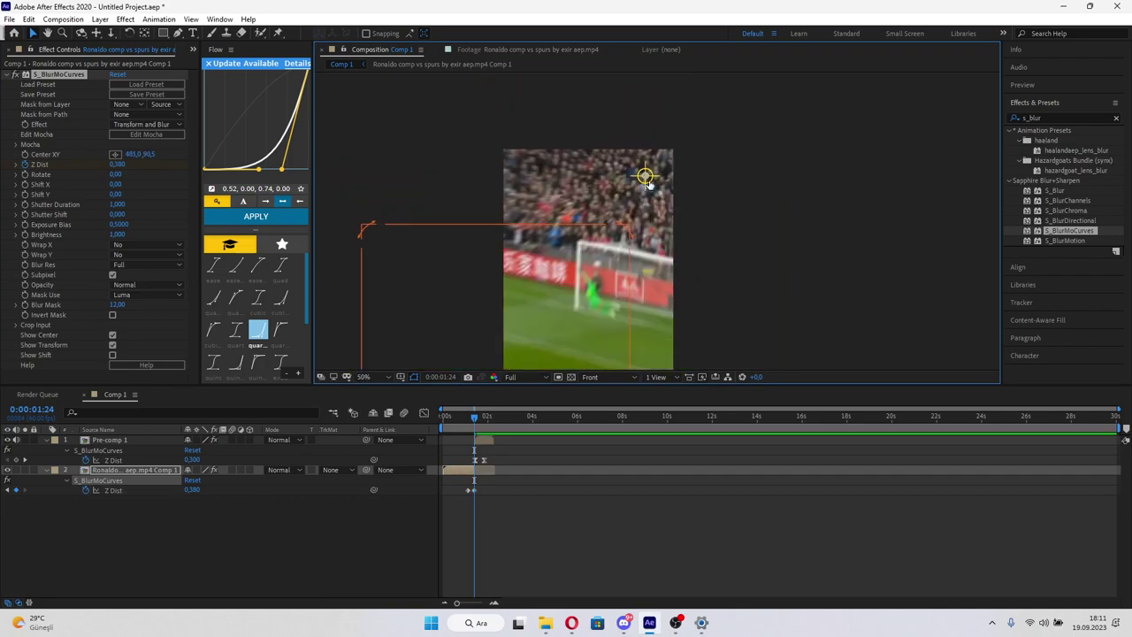
{"action": "left_click_drag", "start_coordinate": [647, 177], "coordinate": [650, 174]}
- Give both Z Dist keyframes a steep ease-in Flow curve and preview the transition
{"action": "left_click", "coordinate": [459, 426]}
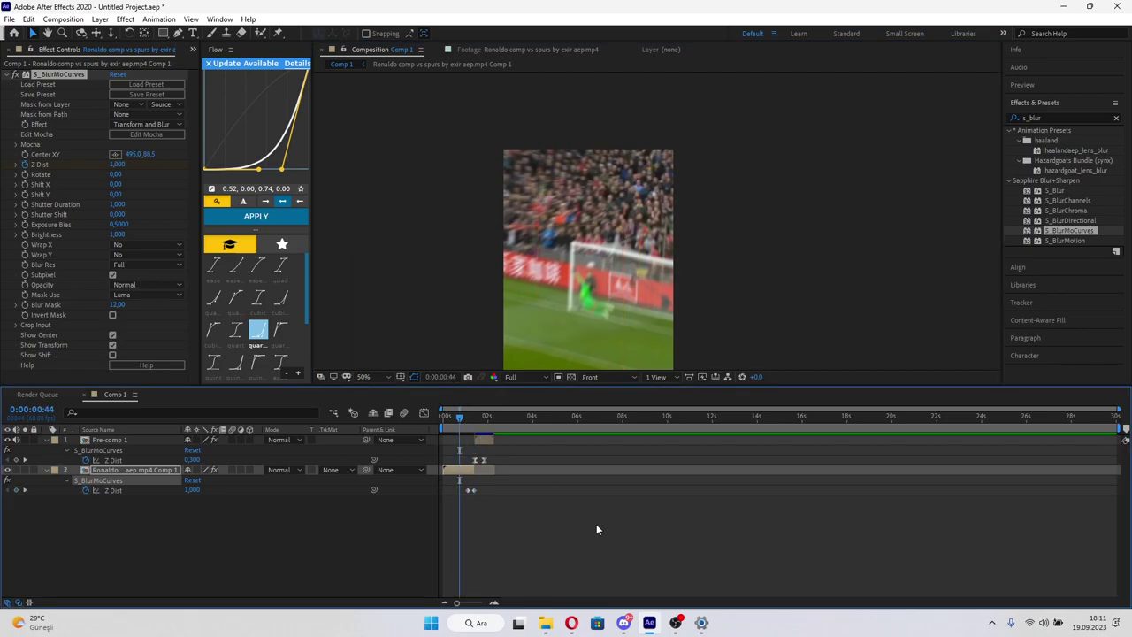
{"action": "key", "text": "space"}
{"action": "left_click_drag", "start_coordinate": [489, 486], "coordinate": [457, 491]}
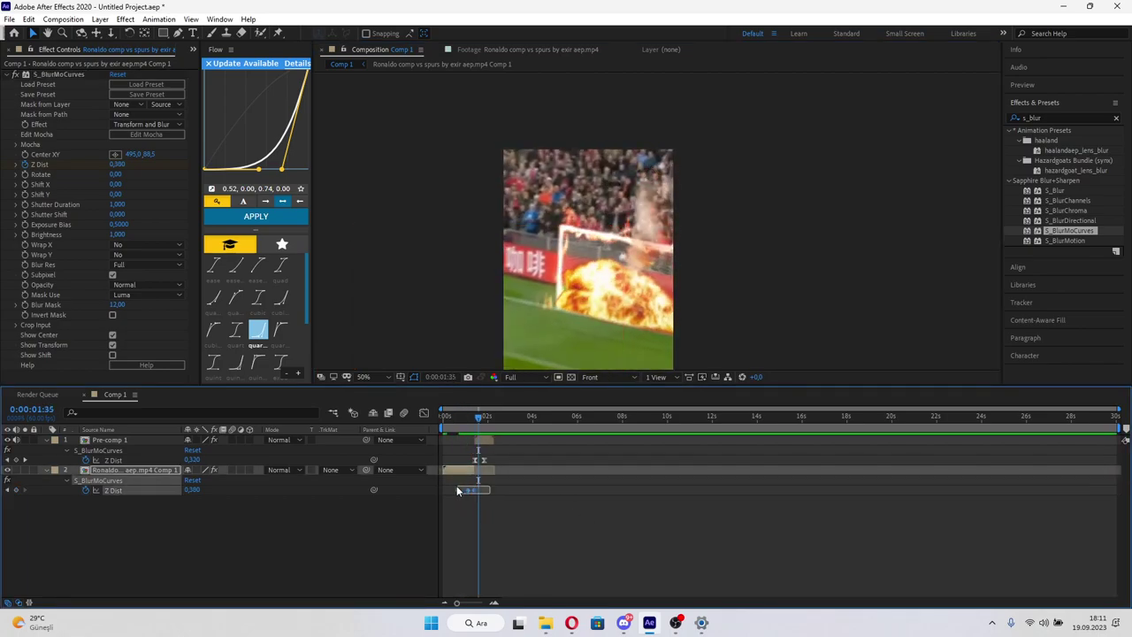
{"action": "left_click", "coordinate": [235, 297]}
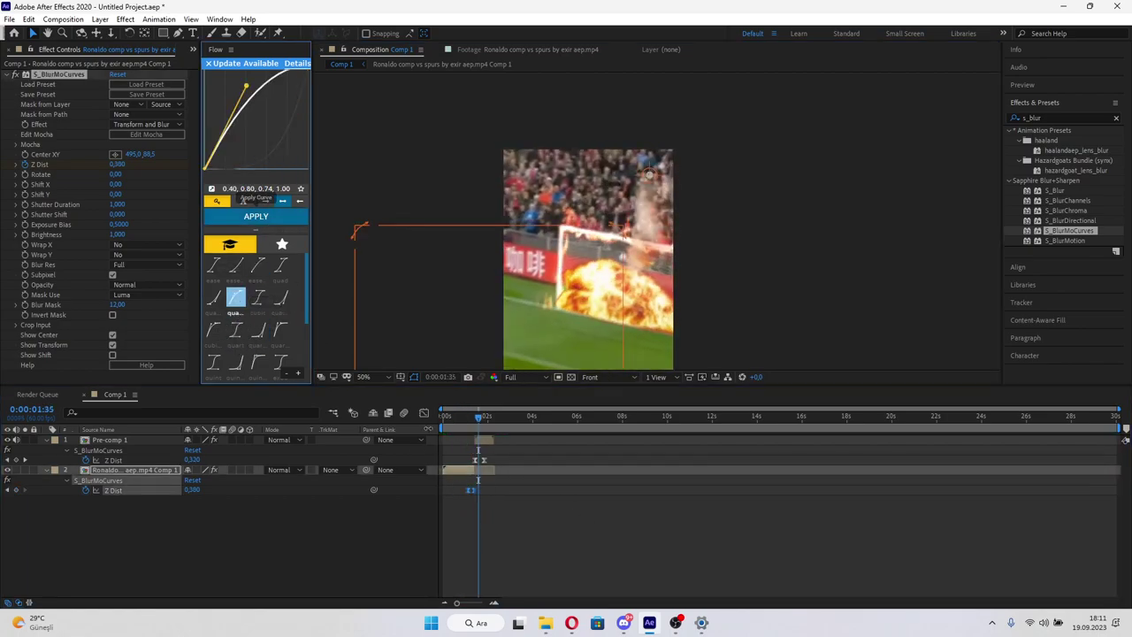
{"action": "left_click", "coordinate": [465, 422]}
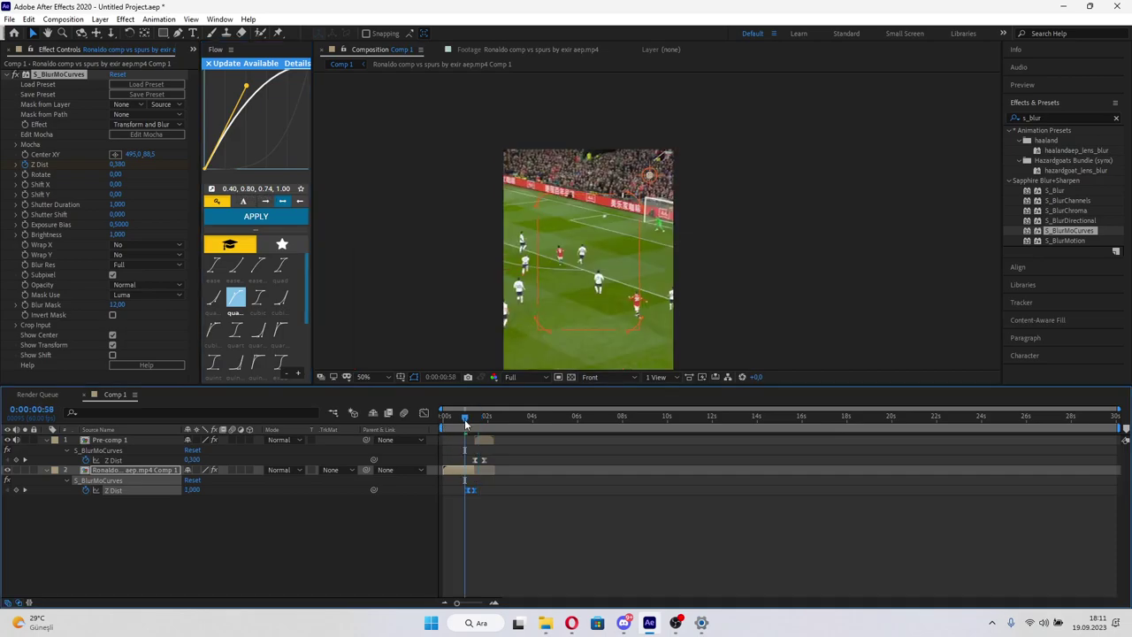
{"action": "left_click", "coordinate": [257, 331]}
{"action": "key", "text": "space"}
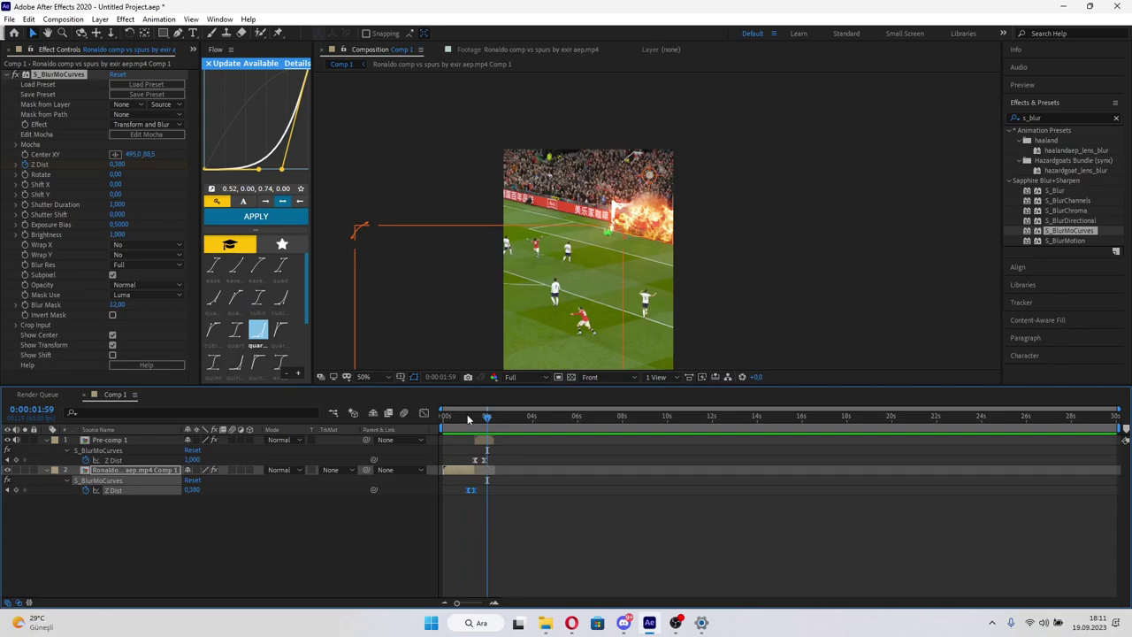
{"action": "left_click_drag", "start_coordinate": [467, 415], "coordinate": [480, 416]}
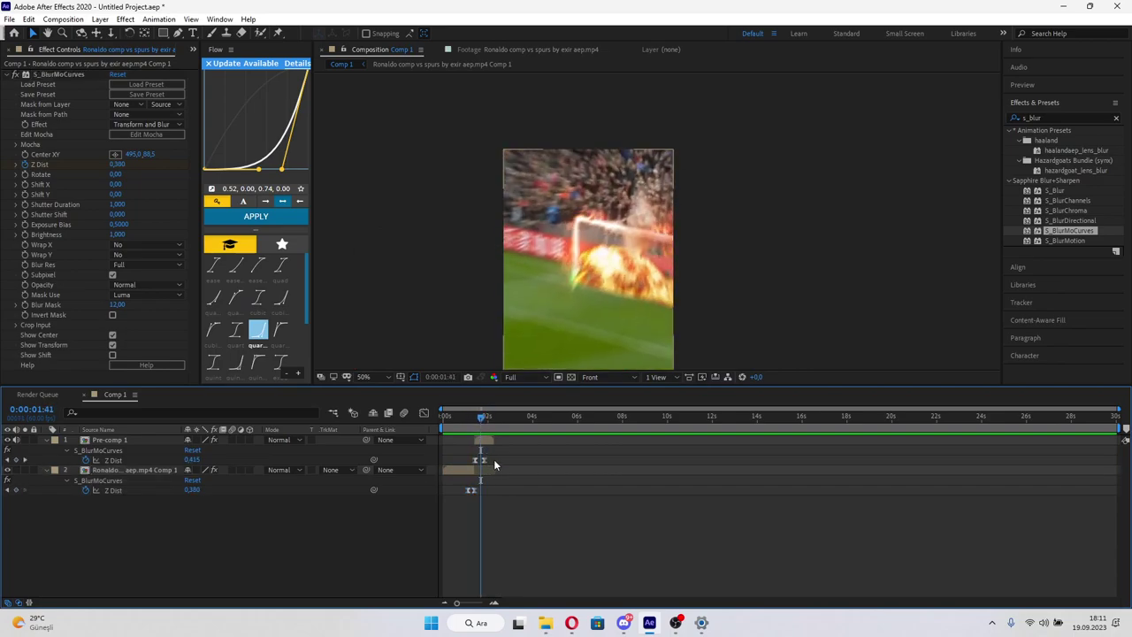
{"action": "left_click", "coordinate": [482, 460]}
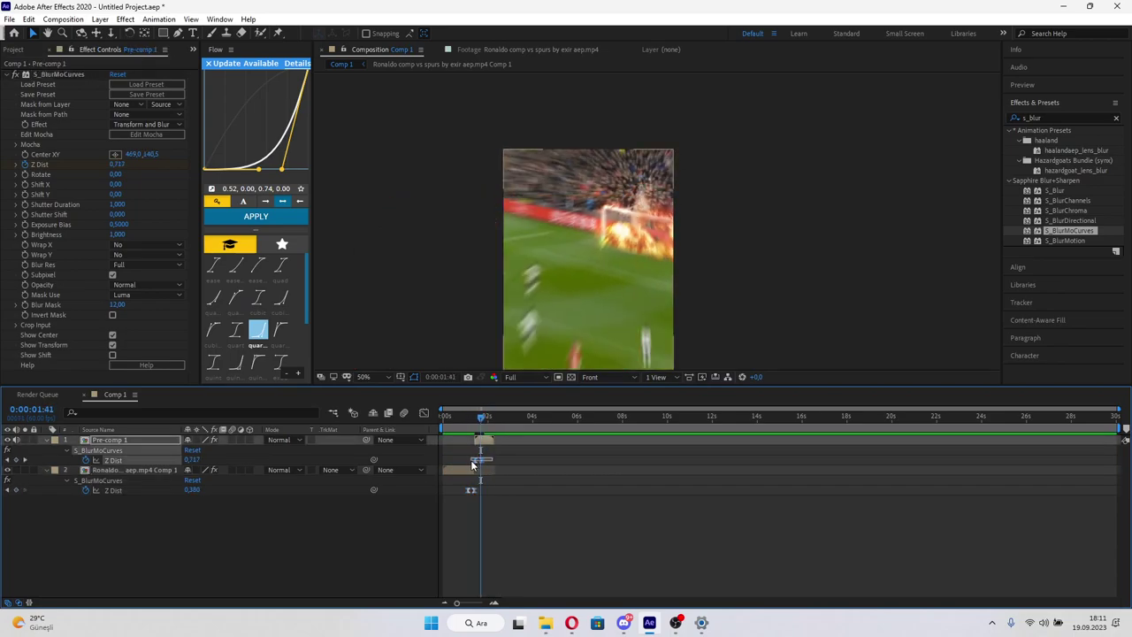
- Give the pre-comp zoom a quintOut ease, nudge its Z Dist keyframe later, and preview
{"action": "left_click", "coordinate": [258, 362]}
{"action": "key", "text": "space"}
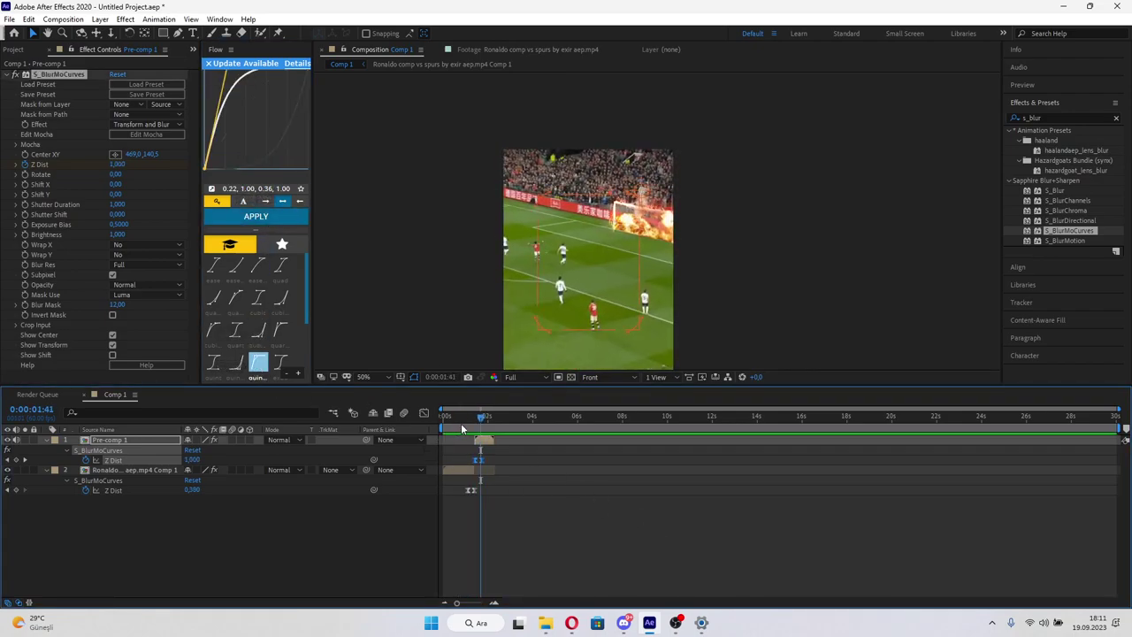
{"action": "left_click_drag", "start_coordinate": [464, 521], "coordinate": [481, 519]}
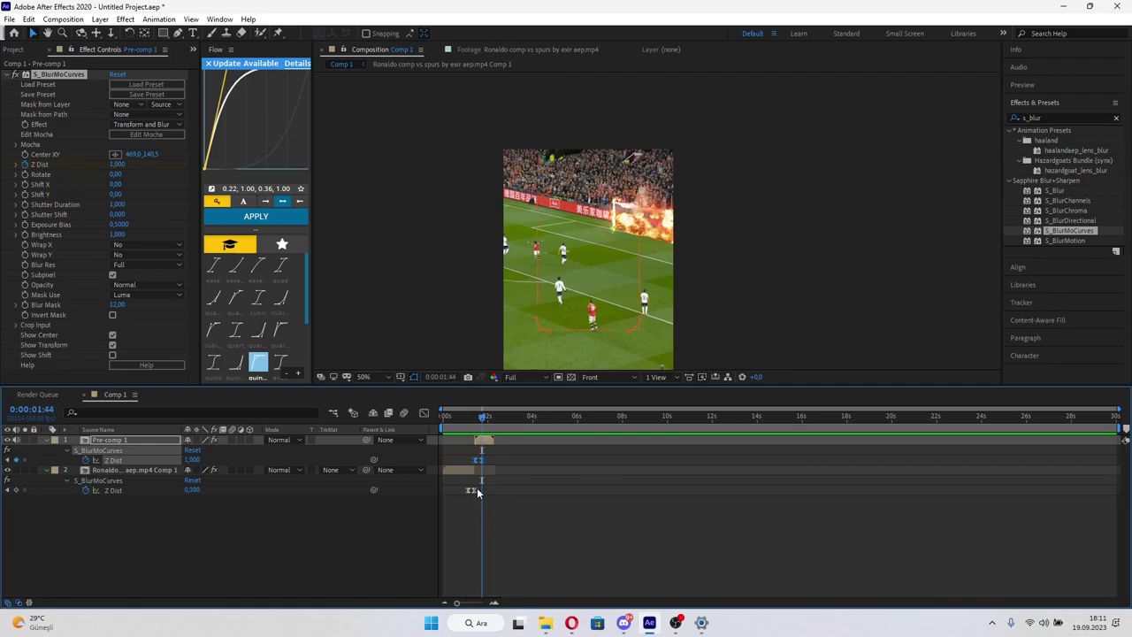
{"action": "left_click_drag", "start_coordinate": [481, 460], "coordinate": [483, 430]}
{"action": "left_click", "coordinate": [478, 430]}
{"action": "key", "text": "space"}
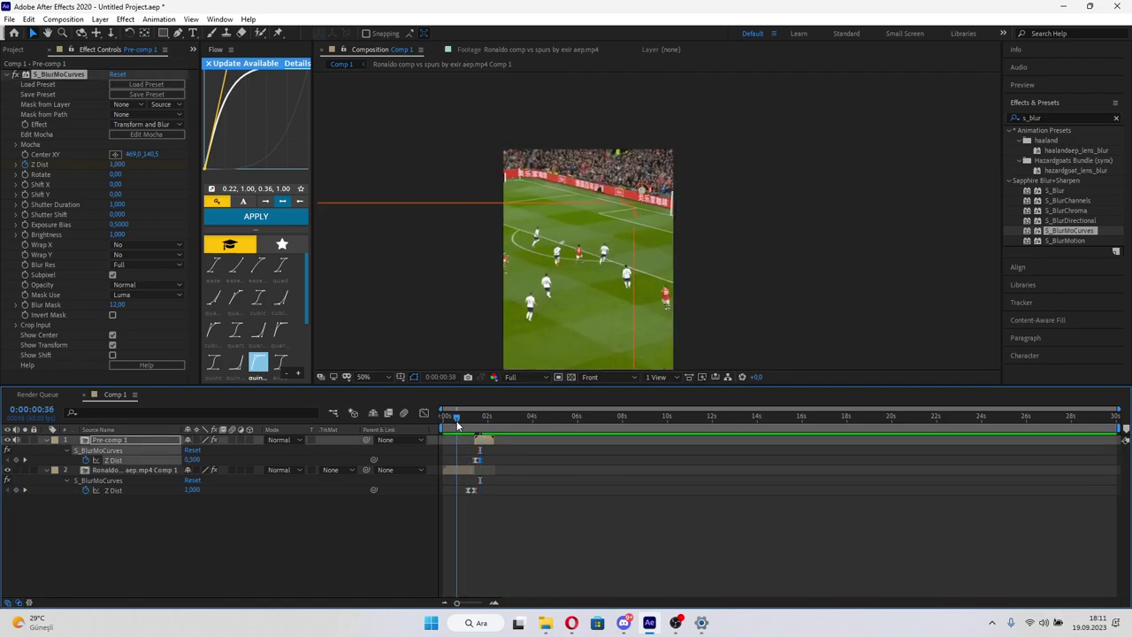
{"action": "key", "text": "space"}
{"action": "key", "text": "space"}
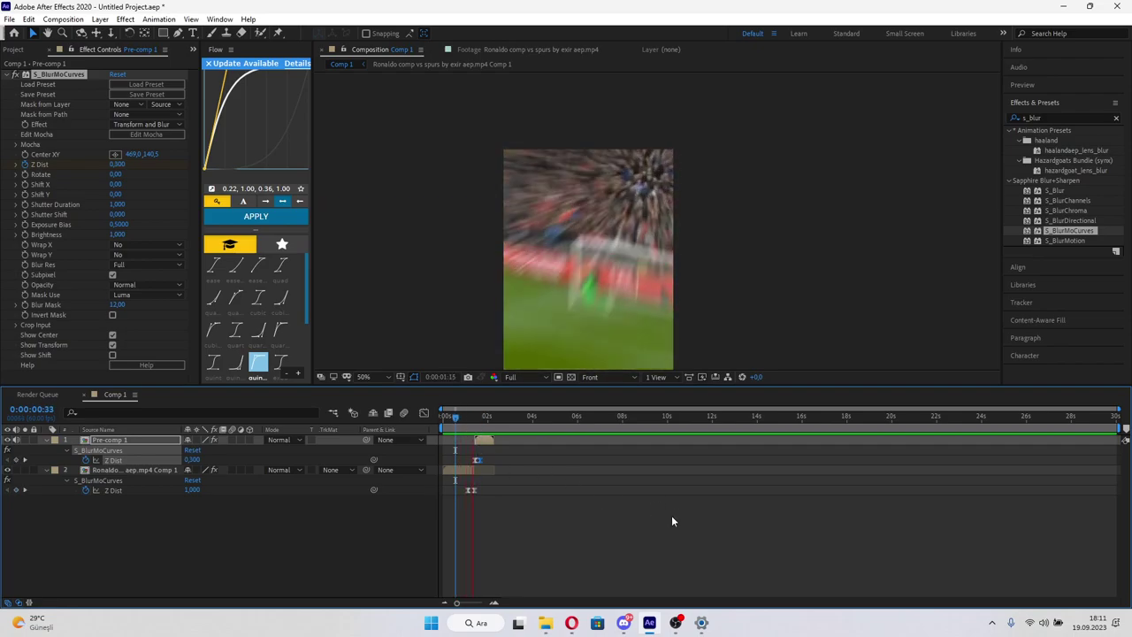
- Pre-compose Pre-comp 1 at the 1:25 blurred frame into Pre-comp 1 Comp 1
{"action": "left_click_drag", "start_coordinate": [486, 423], "coordinate": [477, 424]}
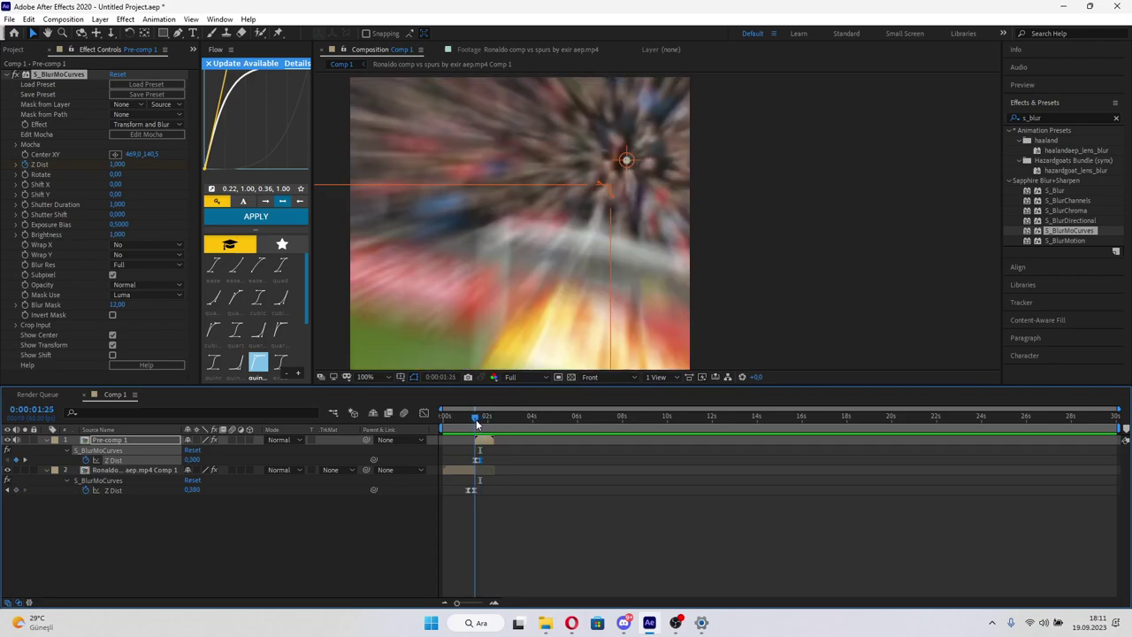
{"action": "key", "text": "ctrl+shift+c"}
{"action": "left_click", "coordinate": [575, 384]}
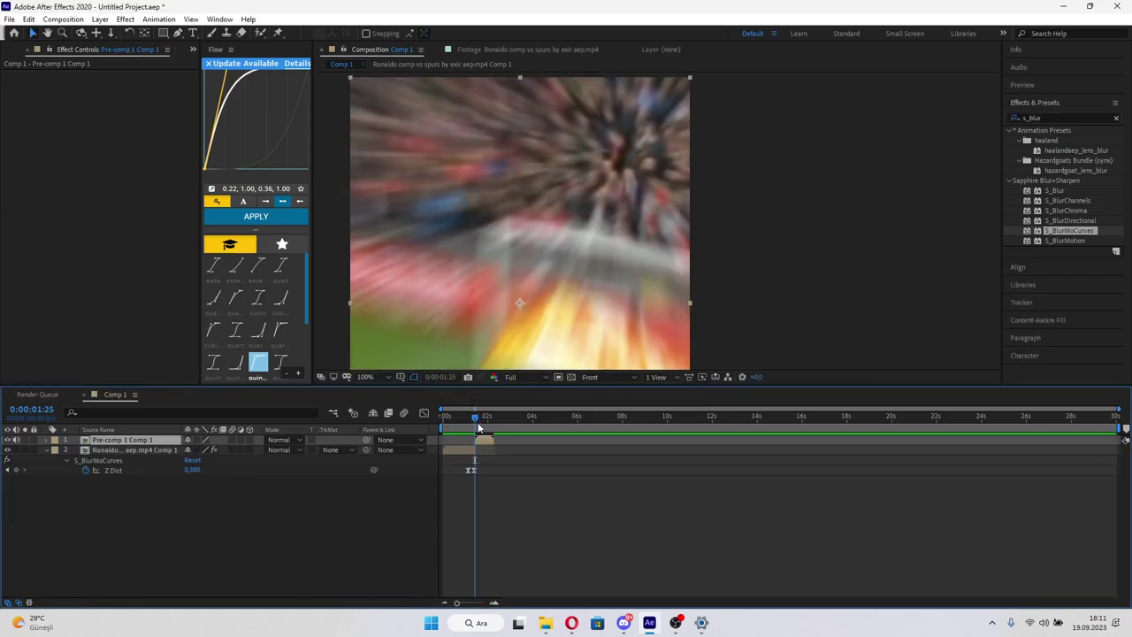
- Apply the 'hard' twitch preset to layer 1 and preview the flash
{"action": "left_click", "coordinate": [1116, 119]}
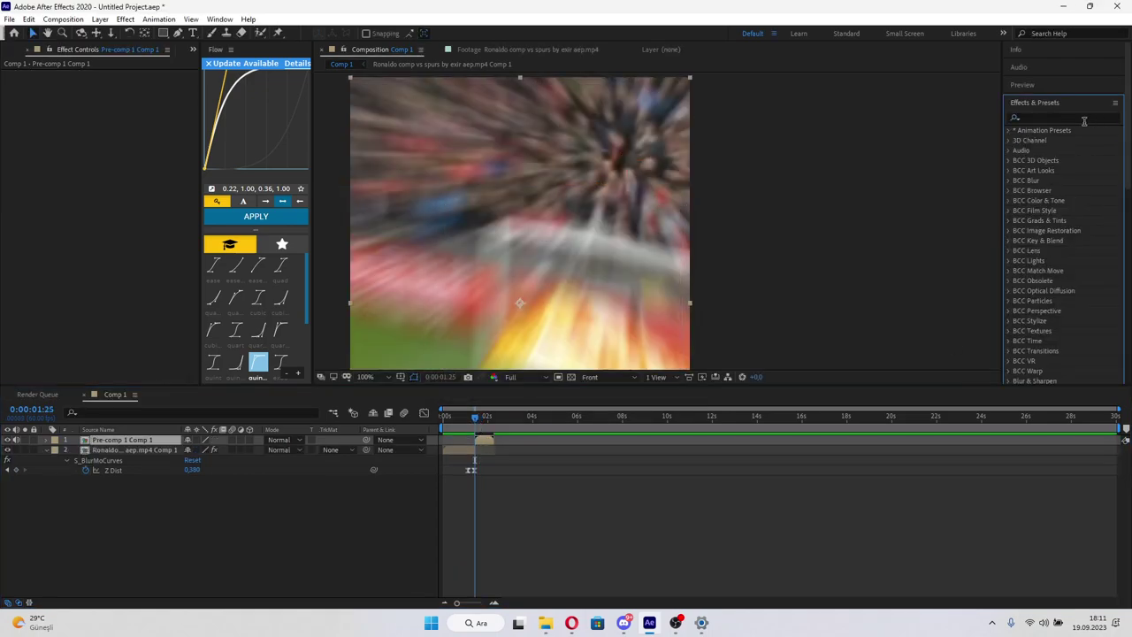
{"action": "type", "text": "hard"}
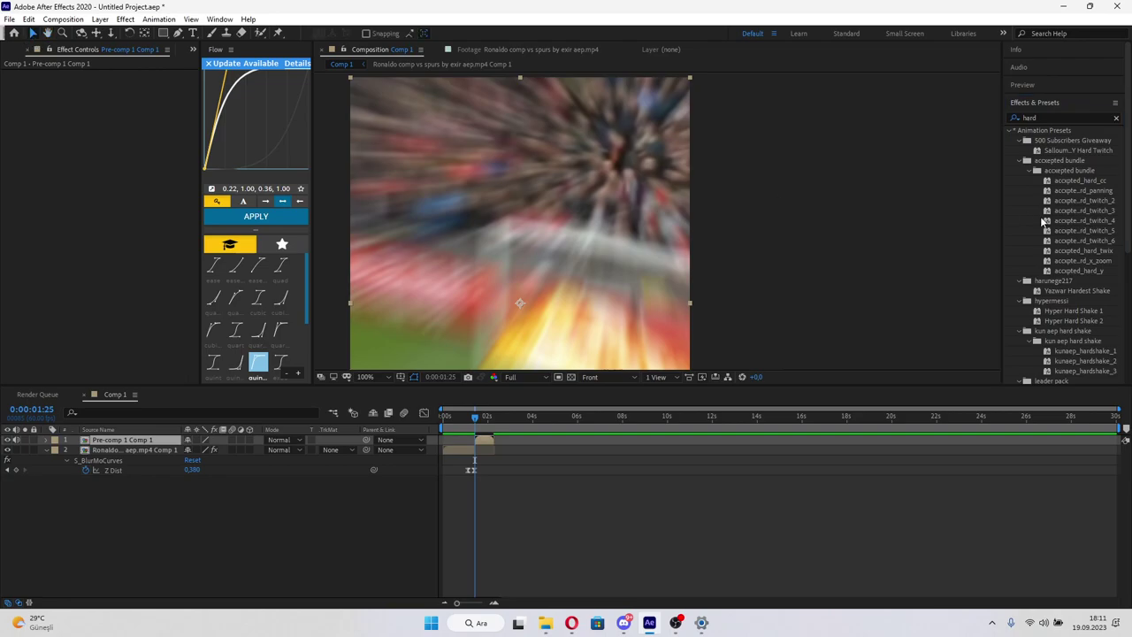
{"action": "left_click_drag", "start_coordinate": [1088, 203], "coordinate": [486, 441]}
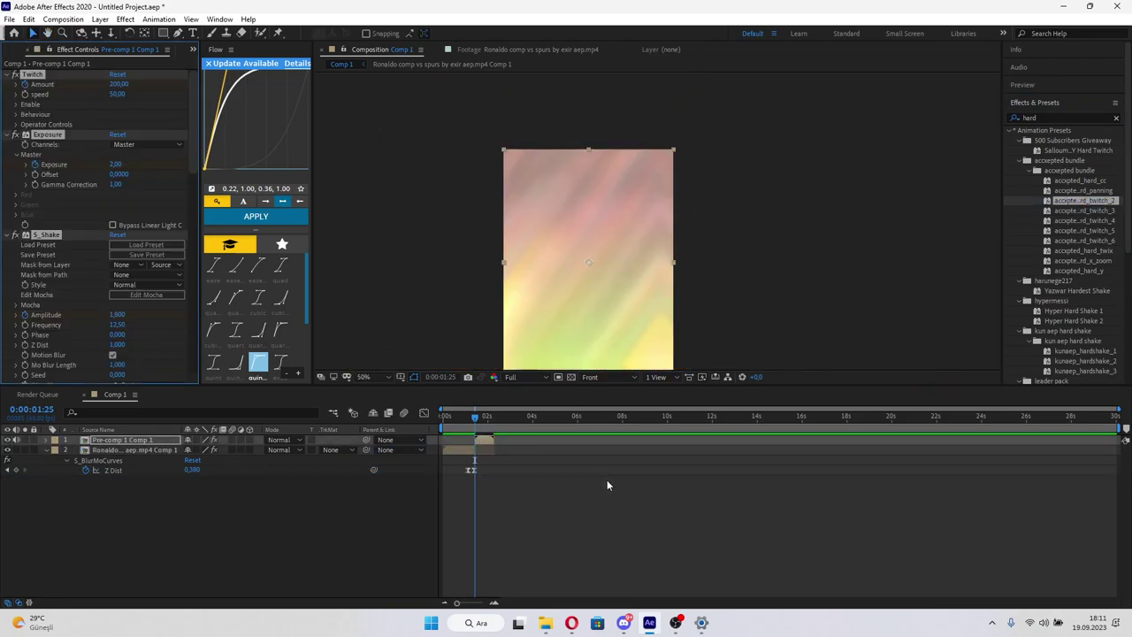
{"action": "key", "text": "space"}
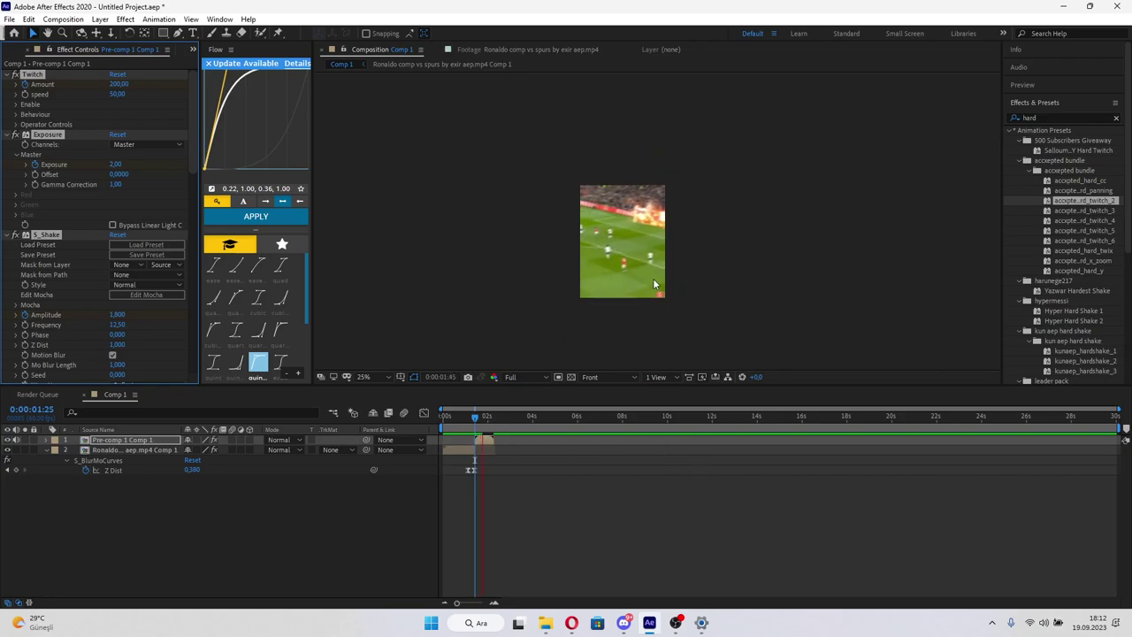
{"action": "scroll", "coordinate": [650, 226], "scroll_direction": "up", "scroll_amount": 2}
{"action": "left_click", "coordinate": [466, 427]}
{"action": "key", "text": "space"}
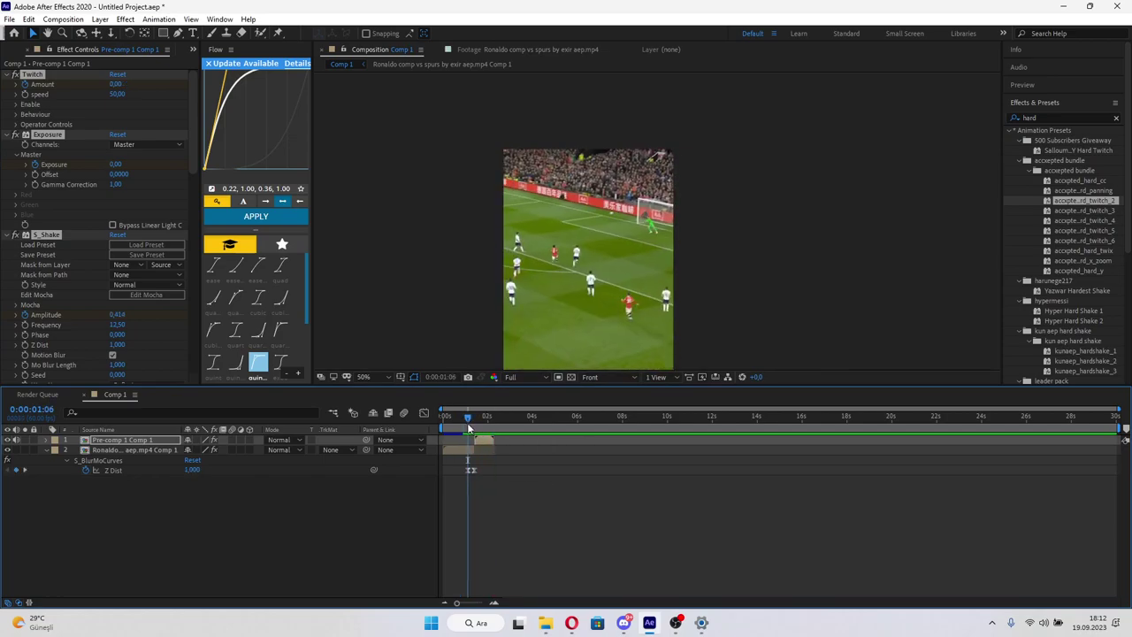
- Delete the S_Shake effects and return to the flash frame at 0:00:01:25
{"action": "left_click", "coordinate": [57, 234]}
{"action": "key", "text": "Delete"}
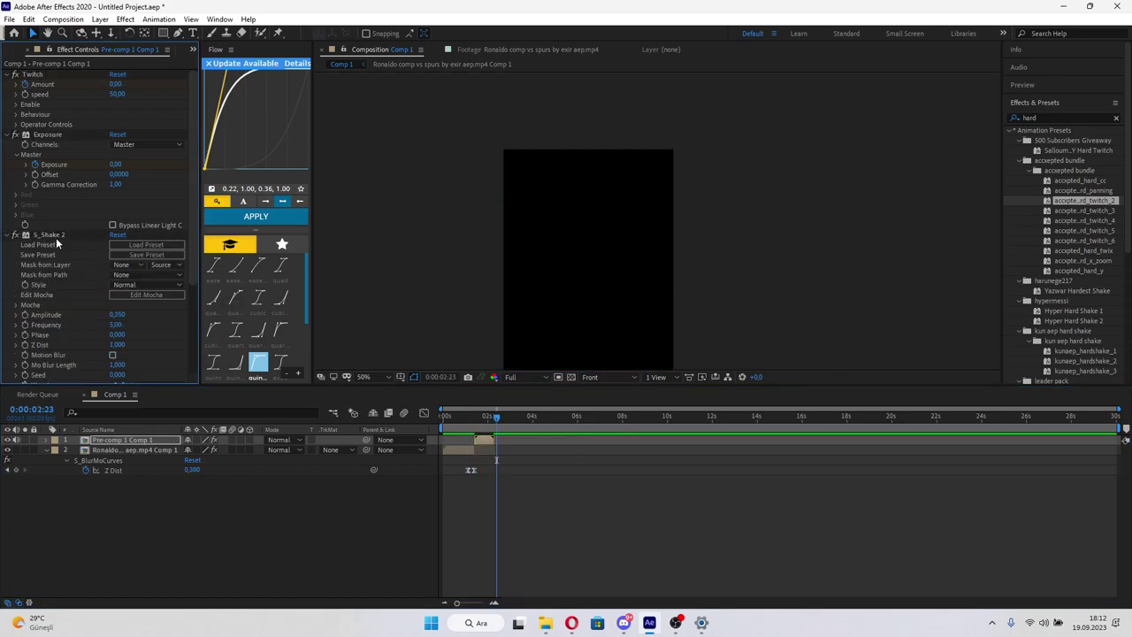
{"action": "left_click", "coordinate": [93, 257]}
{"action": "left_click", "coordinate": [480, 417]}
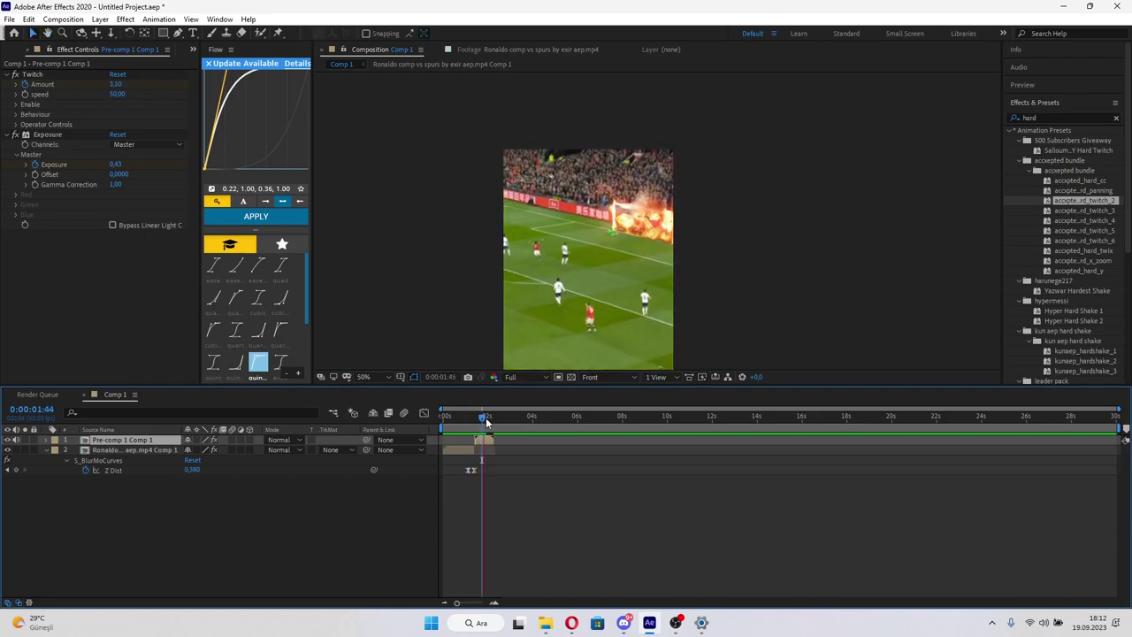
{"action": "left_click_drag", "start_coordinate": [481, 416], "coordinate": [475, 416]}
{"action": "key", "text": "ctrl+a"}
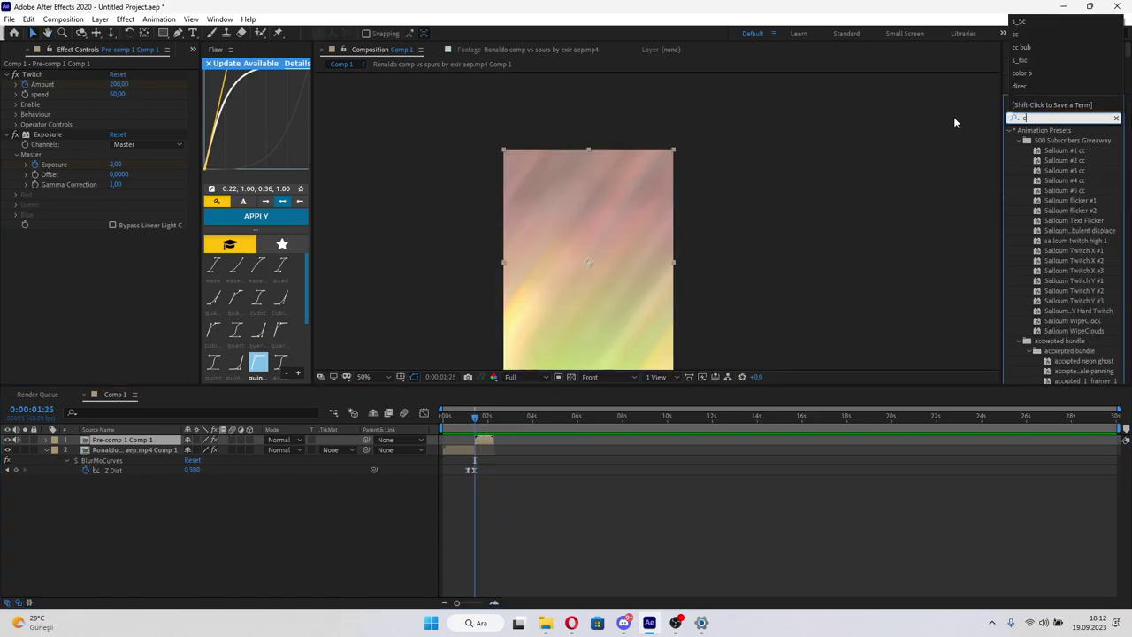
- Apply Color Balance to the pre-comp layer with Midtone Red 100 and Shadow Red 50 at the flash
{"action": "type", "text": "color b"}
{"action": "left_click_drag", "start_coordinate": [1068, 160], "coordinate": [481, 441]}
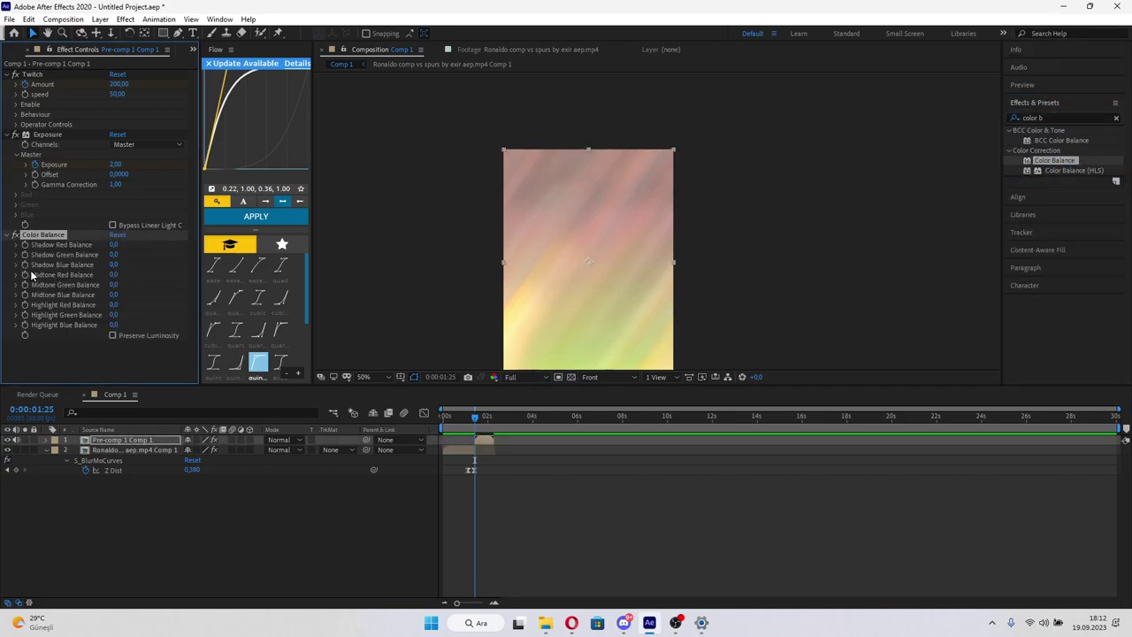
{"action": "left_click", "coordinate": [114, 275]}
{"action": "type", "text": "0"}
{"action": "key", "text": "Return"}
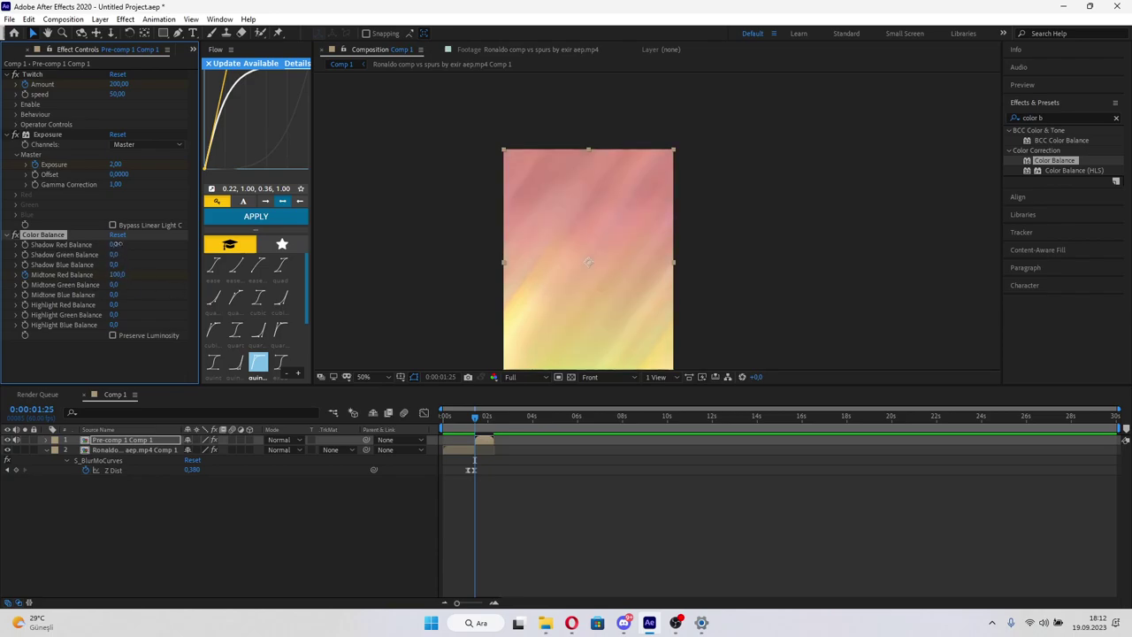
{"action": "type", "text": "0"}
{"action": "key", "text": "Return"}
- Set Shadow, Midtone and Highlight Red Balance to 20 later on and review the tint
{"action": "left_click", "coordinate": [113, 296]}
{"action": "left_click", "coordinate": [113, 304]}
{"action": "left_click_drag", "start_coordinate": [475, 432], "coordinate": [484, 429]}
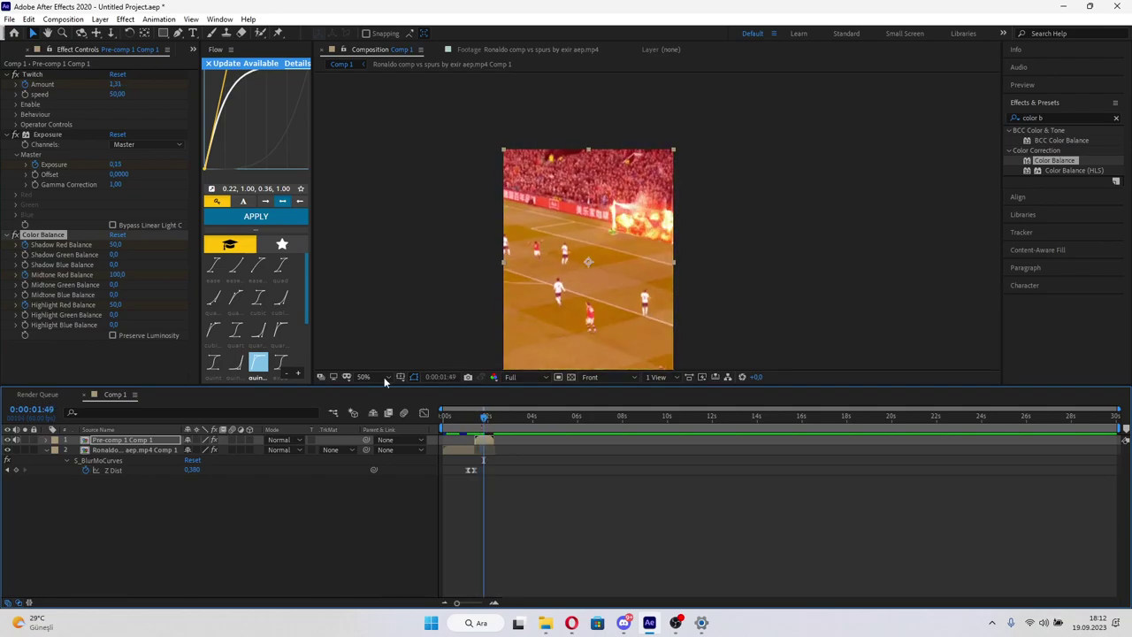
{"action": "type", "text": "20"}
{"action": "key", "text": "Return"}
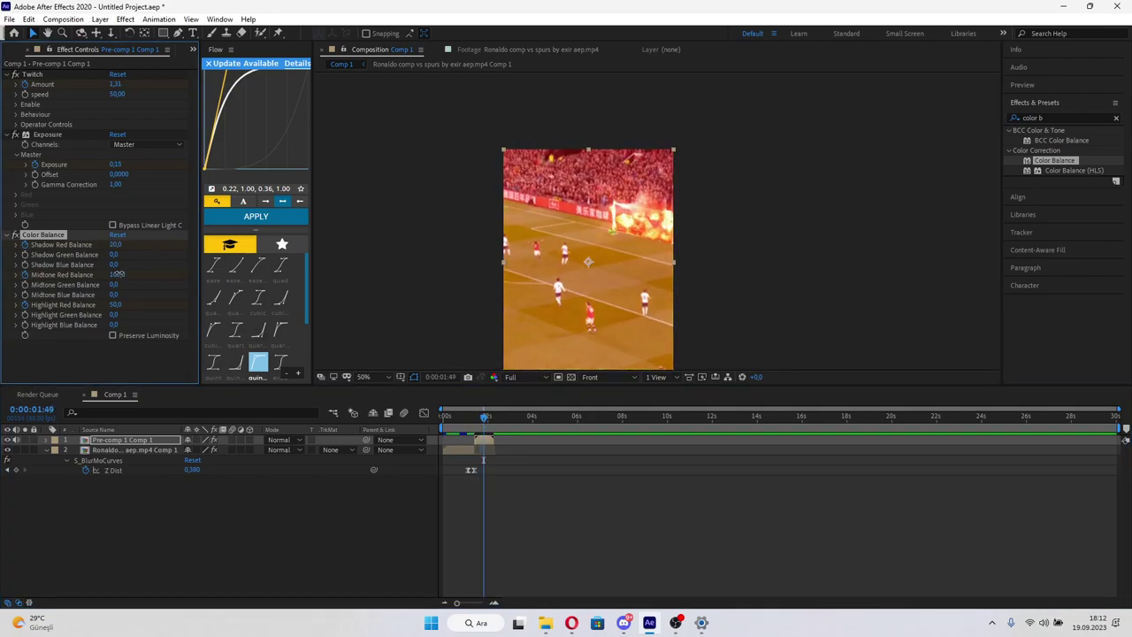
{"action": "type", "text": "20"}
{"action": "key", "text": "Return"}
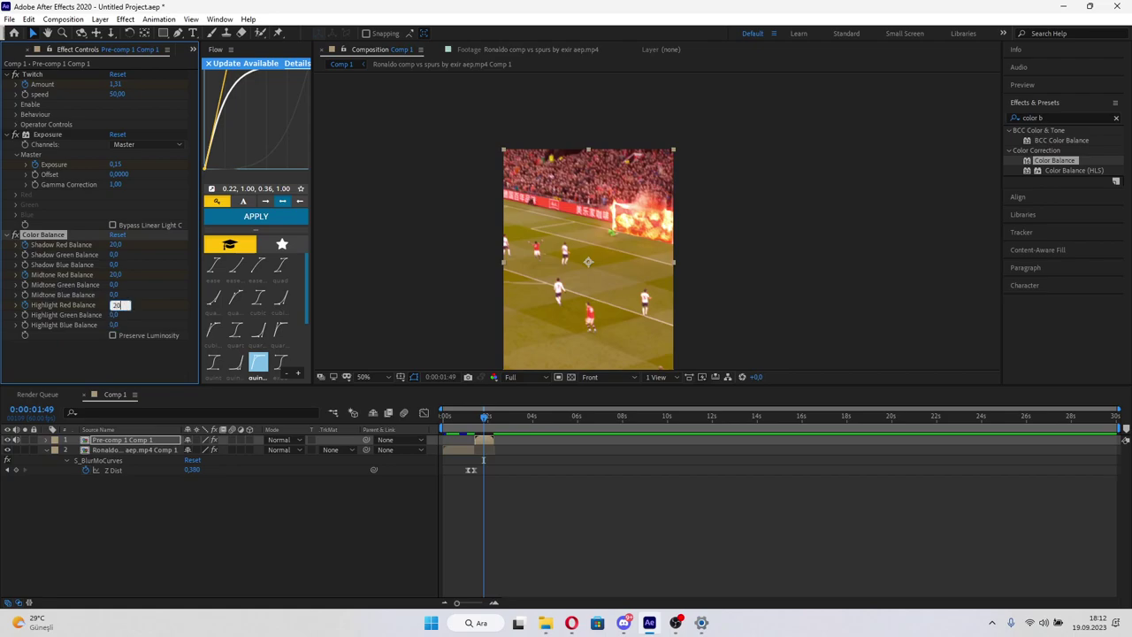
{"action": "key", "text": "Return"}
{"action": "left_click", "coordinate": [469, 415]}
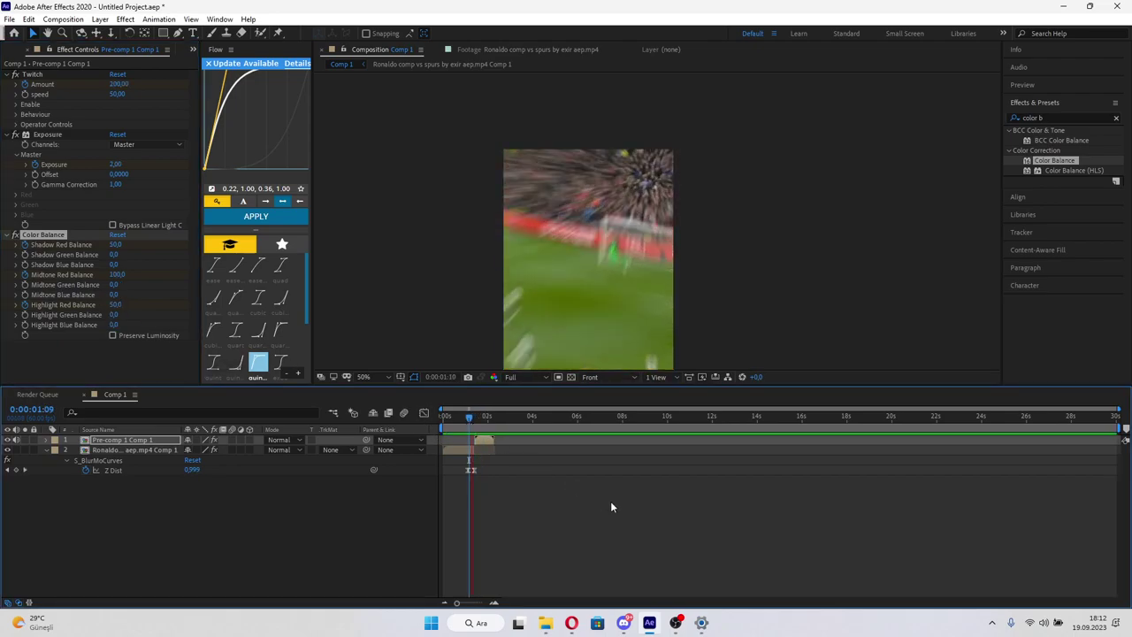
{"action": "left_click_drag", "start_coordinate": [501, 416], "coordinate": [492, 429]}
{"action": "scroll", "coordinate": [667, 271], "scroll_direction": "up", "scroll_amount": 2}
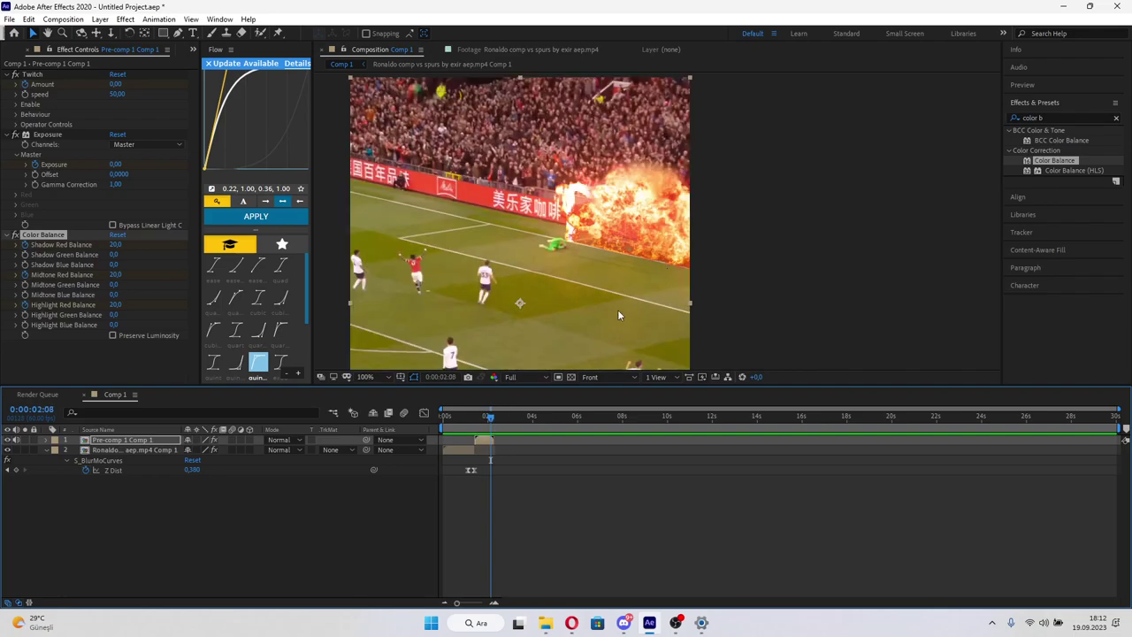
- Inside Pre-comp 1, switch the fire explosion layer's blend mode from Normal to Add
{"action": "double_click", "coordinate": [482, 441]}
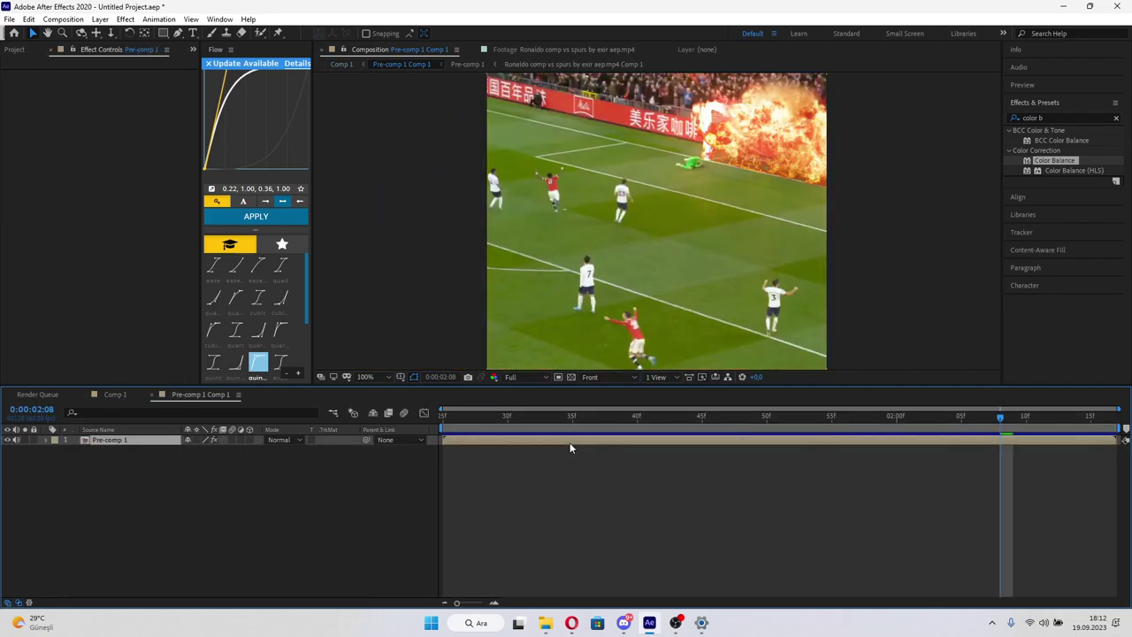
{"action": "double_click", "coordinate": [569, 442]}
{"action": "left_click", "coordinate": [586, 439]}
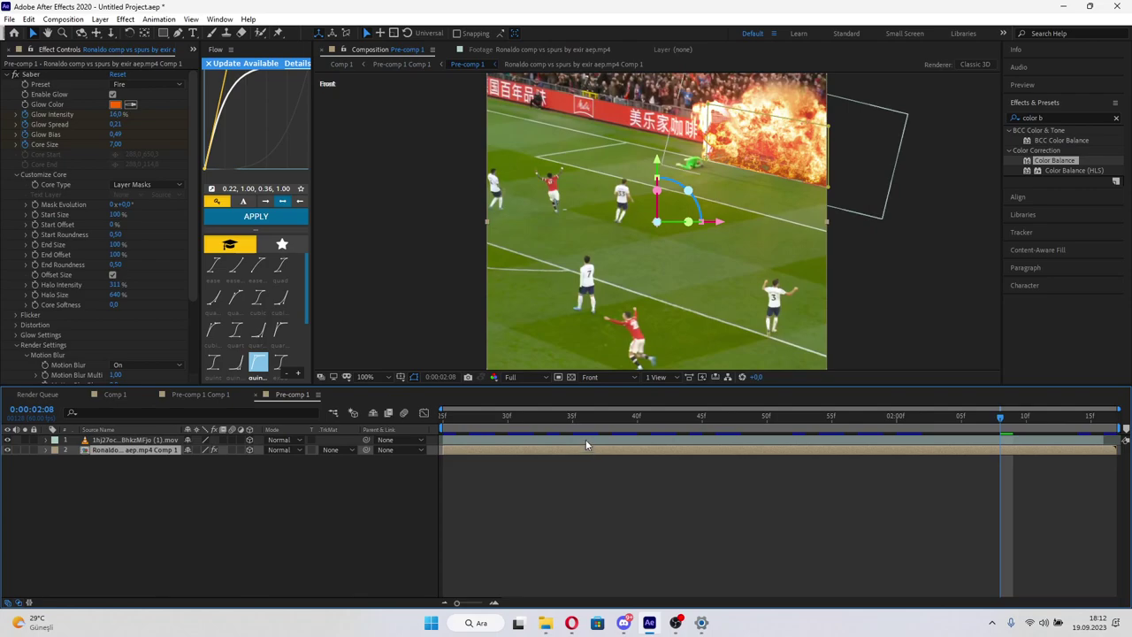
{"action": "left_click", "coordinate": [286, 440]}
{"action": "left_click", "coordinate": [328, 223]}
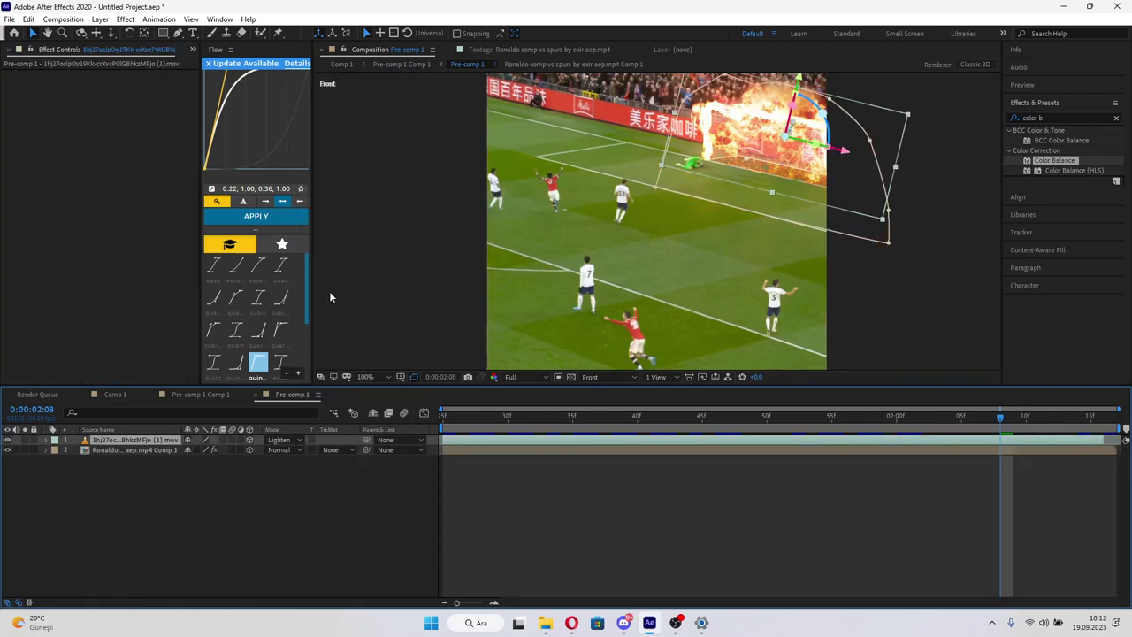
{"action": "left_click", "coordinate": [283, 440]}
{"action": "left_click", "coordinate": [325, 209]}
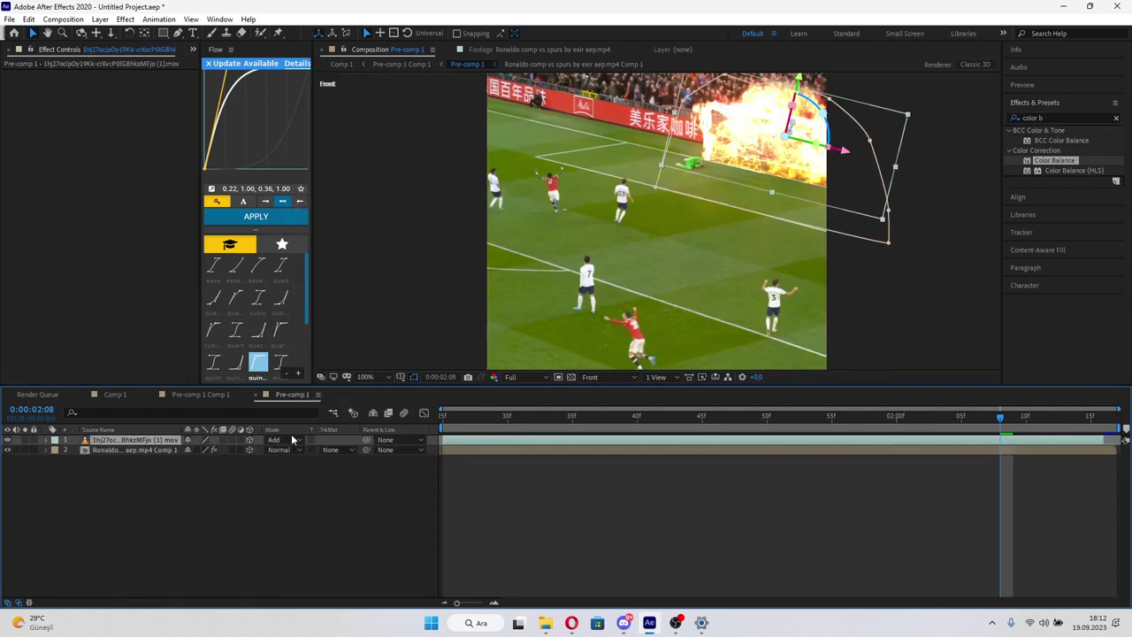
{"action": "left_click", "coordinate": [285, 440]}
{"action": "left_click", "coordinate": [327, 223]}
- Back in Comp 1, review frames 1:14 and 1:11, return to the start, and select the footage layer
{"action": "left_click", "coordinate": [115, 394]}
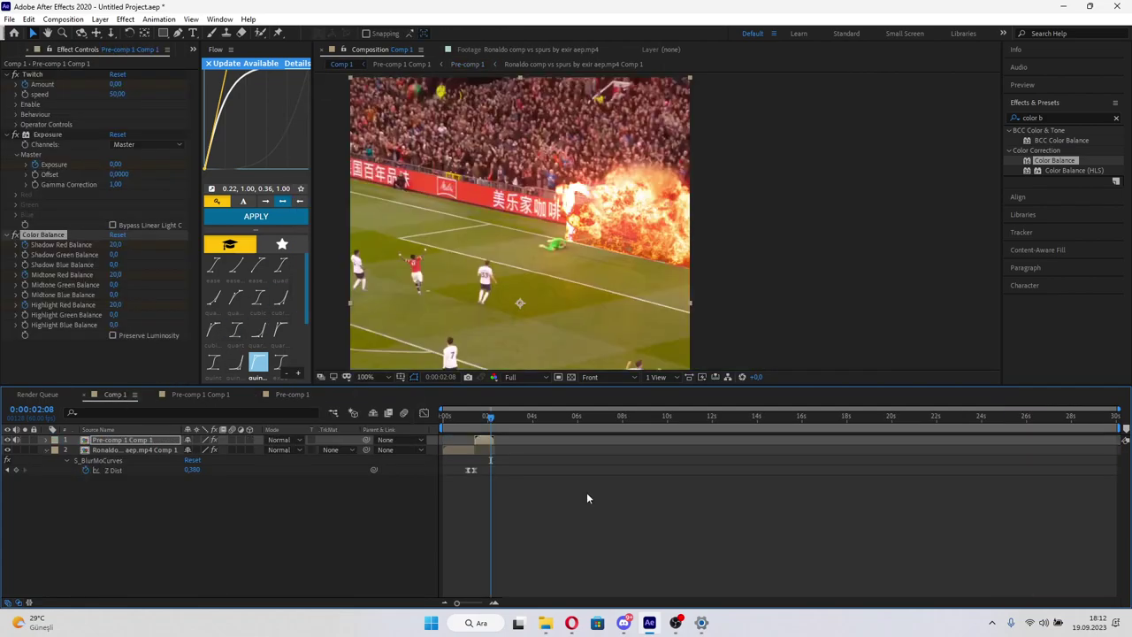
{"action": "left_click", "coordinate": [586, 498]}
{"action": "scroll", "coordinate": [637, 349], "scroll_direction": "down", "scroll_amount": 1}
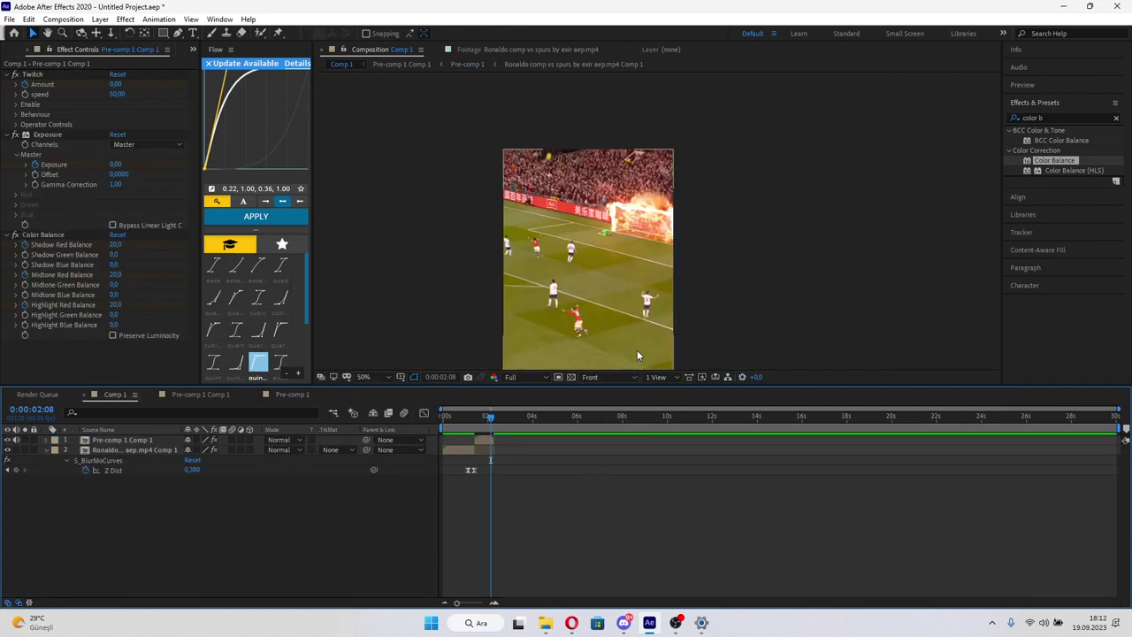
{"action": "left_click", "coordinate": [471, 426]}
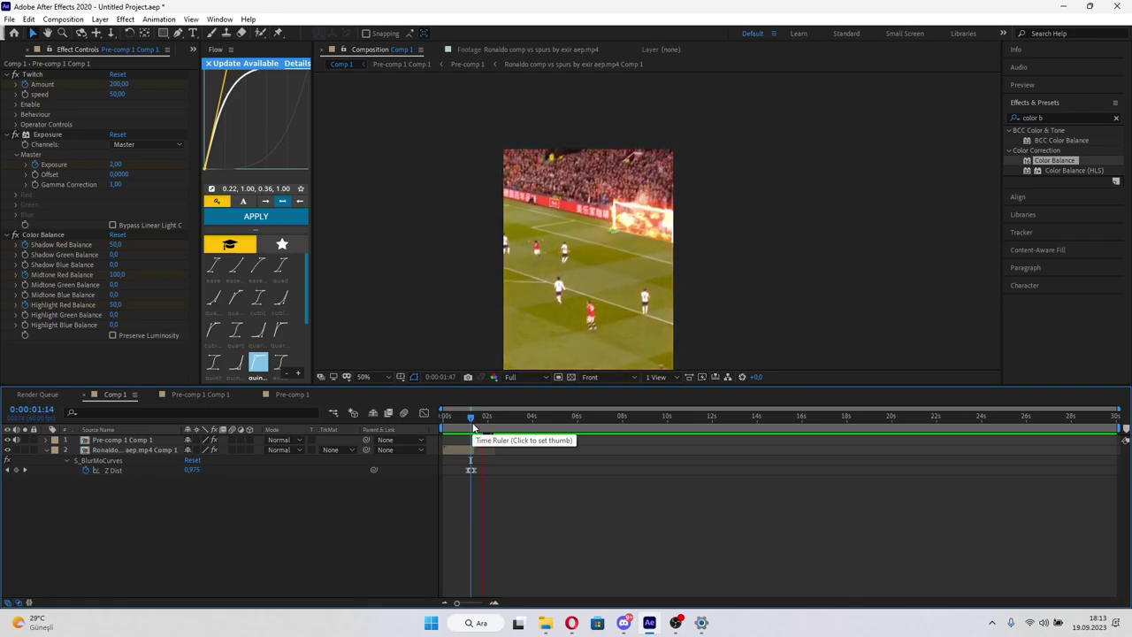
{"action": "scroll", "coordinate": [679, 265], "scroll_direction": "up", "scroll_amount": 1}
{"action": "left_click", "coordinate": [469, 422]}
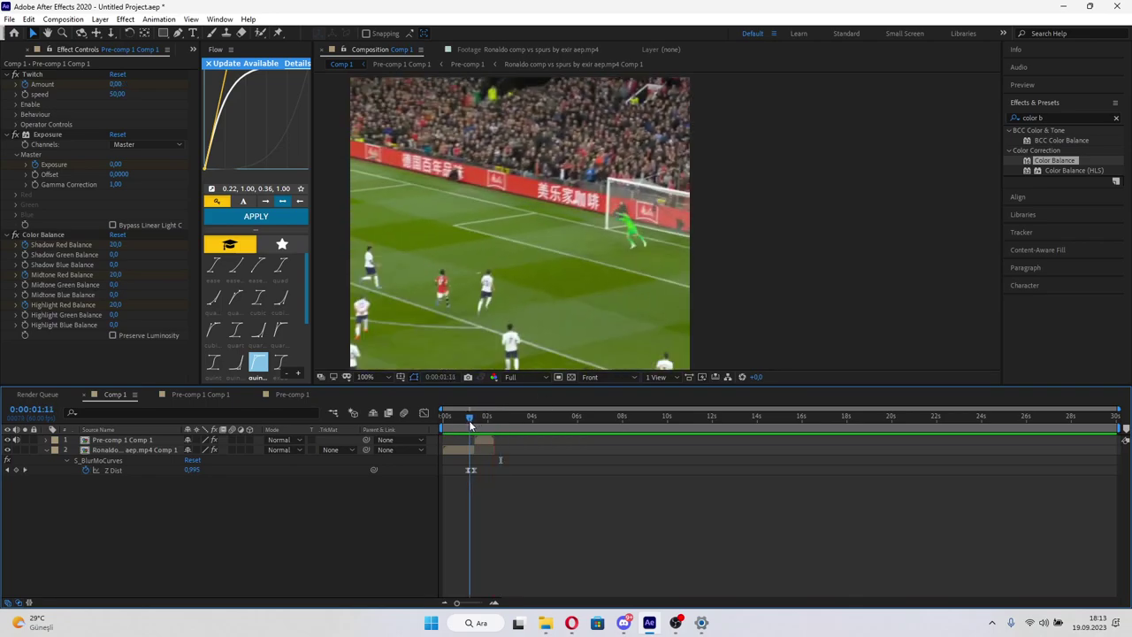
{"action": "left_click_drag", "start_coordinate": [469, 420], "coordinate": [443, 425]}
{"action": "left_click", "coordinate": [458, 448]}
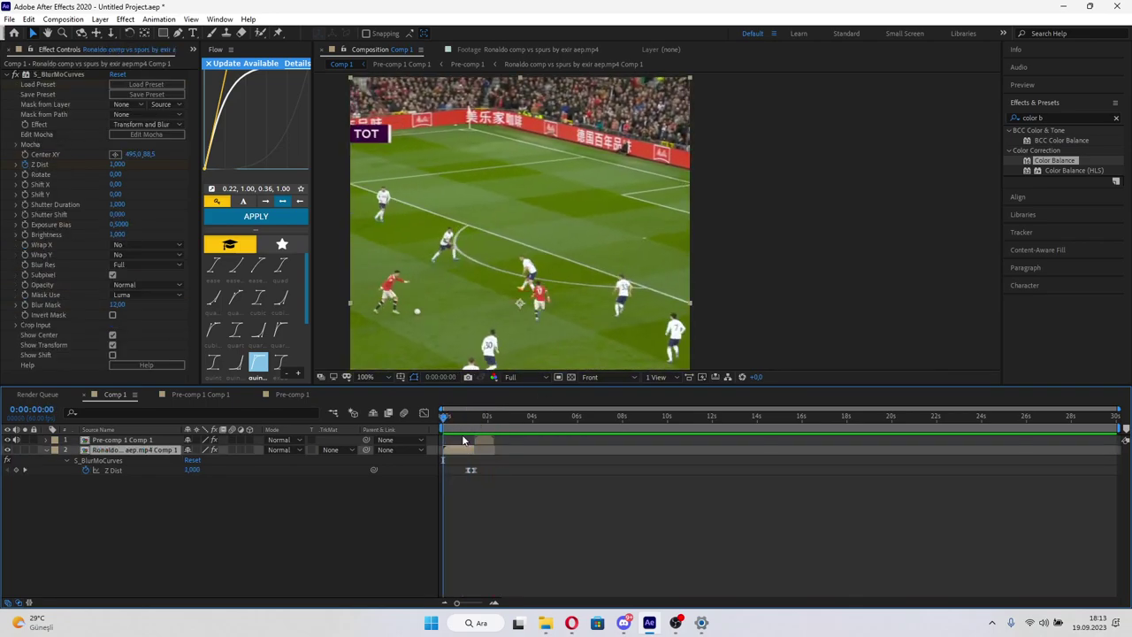
- Open the footage pre-comp, zoom in on the player and ball, and advance past the opening frames
{"action": "double_click", "coordinate": [460, 451]}
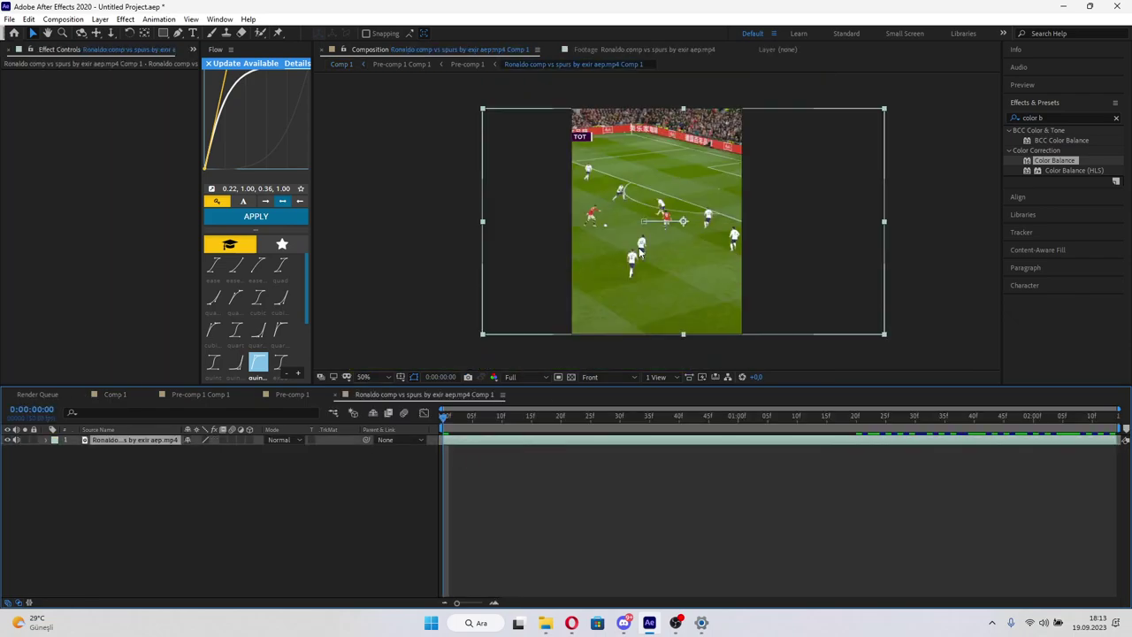
{"action": "left_click", "coordinate": [610, 227]}
{"action": "left_click", "coordinate": [610, 227]}
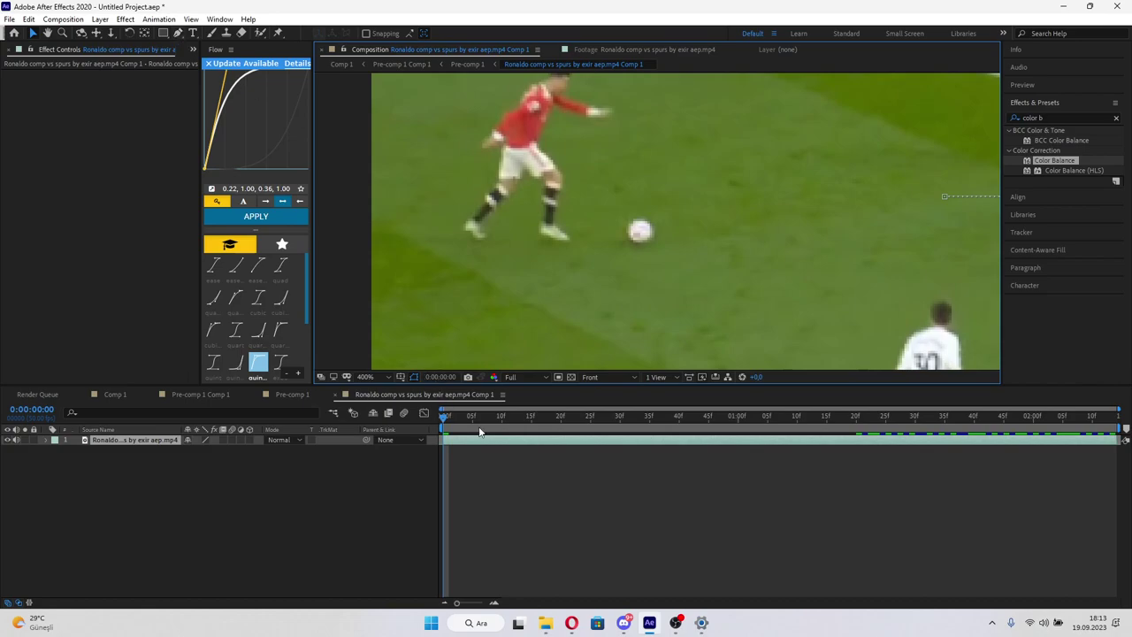
{"action": "left_click_drag", "start_coordinate": [480, 422], "coordinate": [567, 422]}
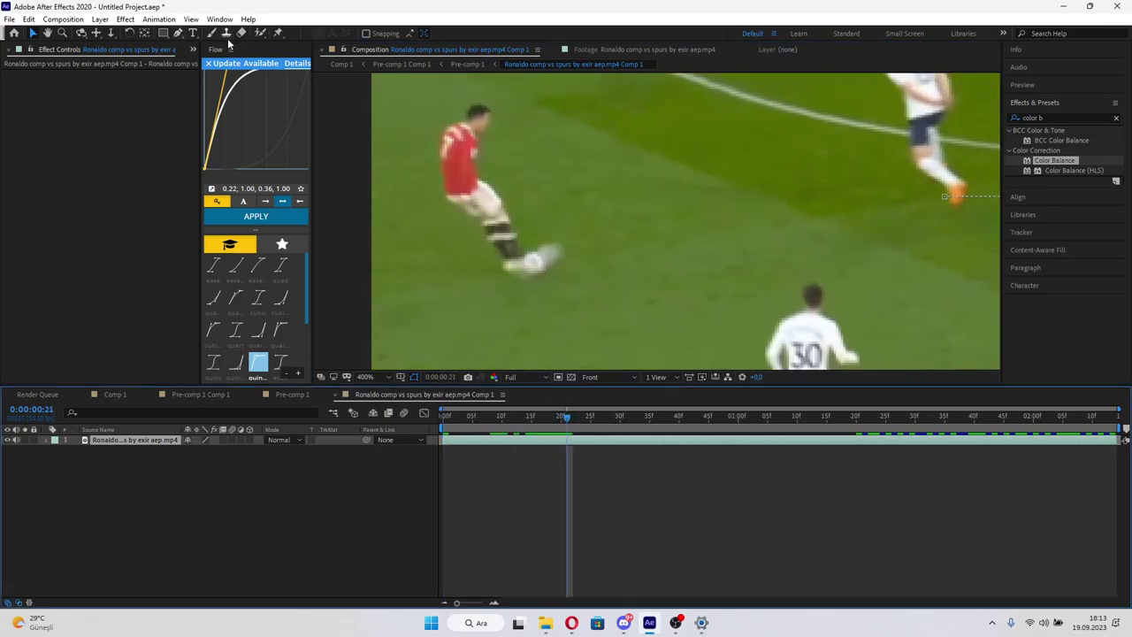
- Trace a closed Pen-tool mask around the ball
{"action": "left_click", "coordinate": [177, 32]}
{"action": "scroll", "coordinate": [544, 269], "scroll_direction": "down", "scroll_amount": 3}
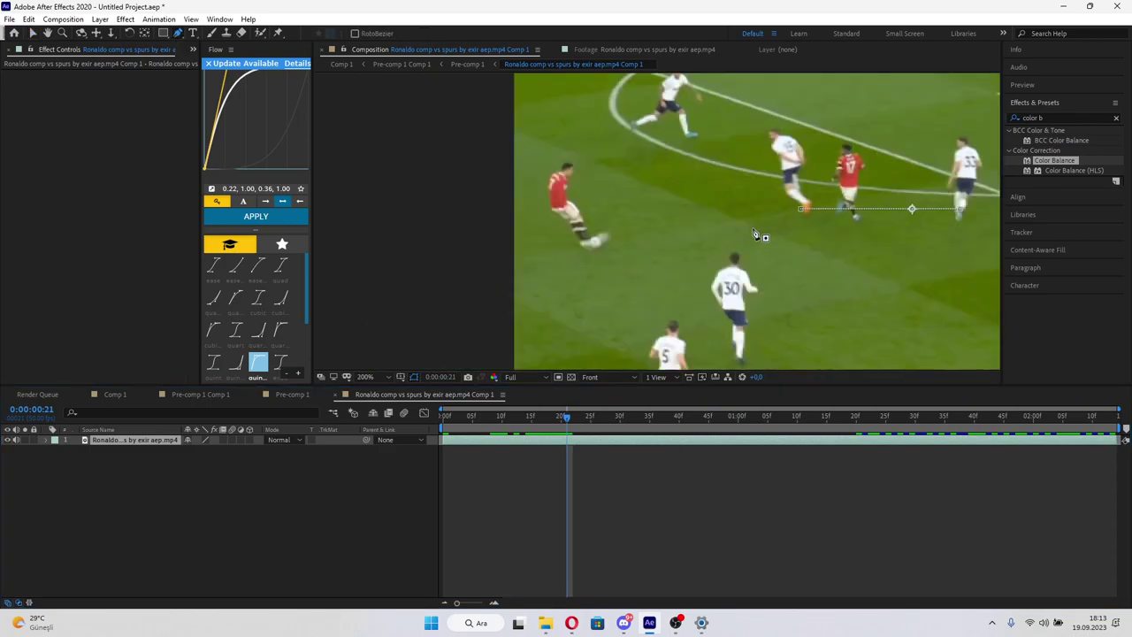
{"action": "scroll", "coordinate": [654, 230], "scroll_direction": "down", "scroll_amount": 1}
{"action": "left_click", "coordinate": [655, 219]}
{"action": "left_click", "coordinate": [638, 243]}
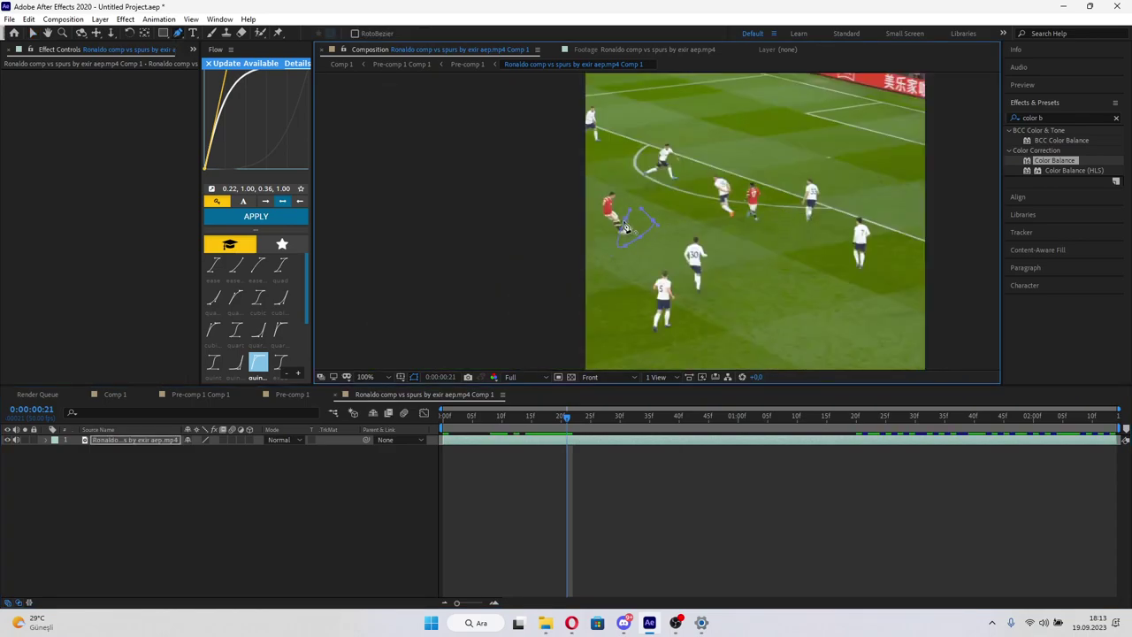
{"action": "left_click", "coordinate": [610, 253]}
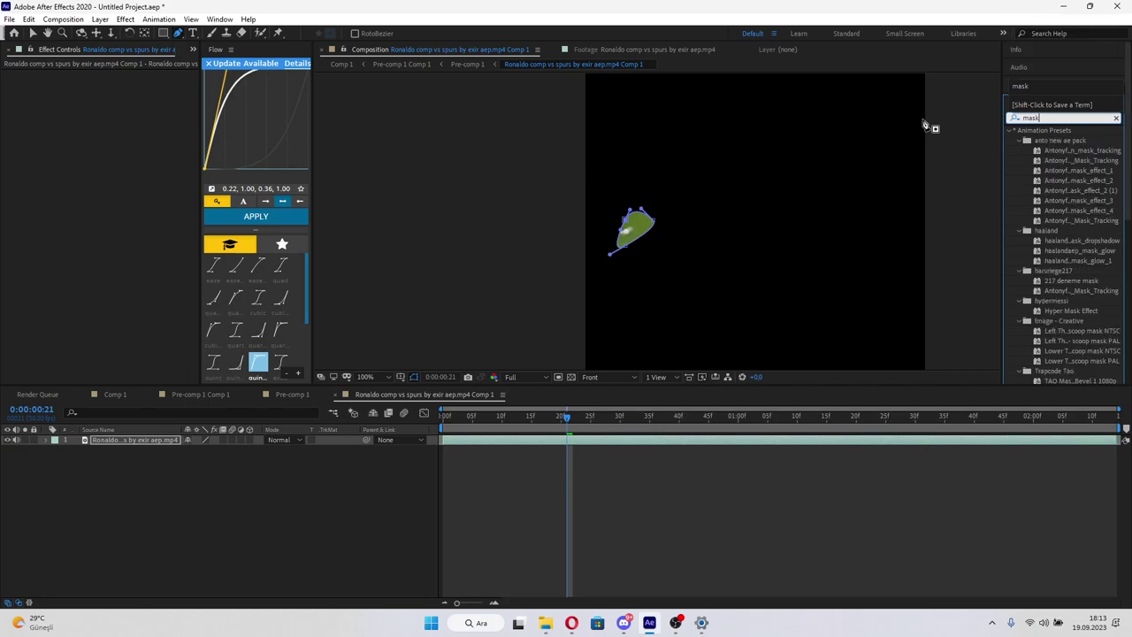
- Apply Saber to the ball layer with Core Type Layer Masks and Composite Mode Add
{"action": "type", "text": "lsab"}
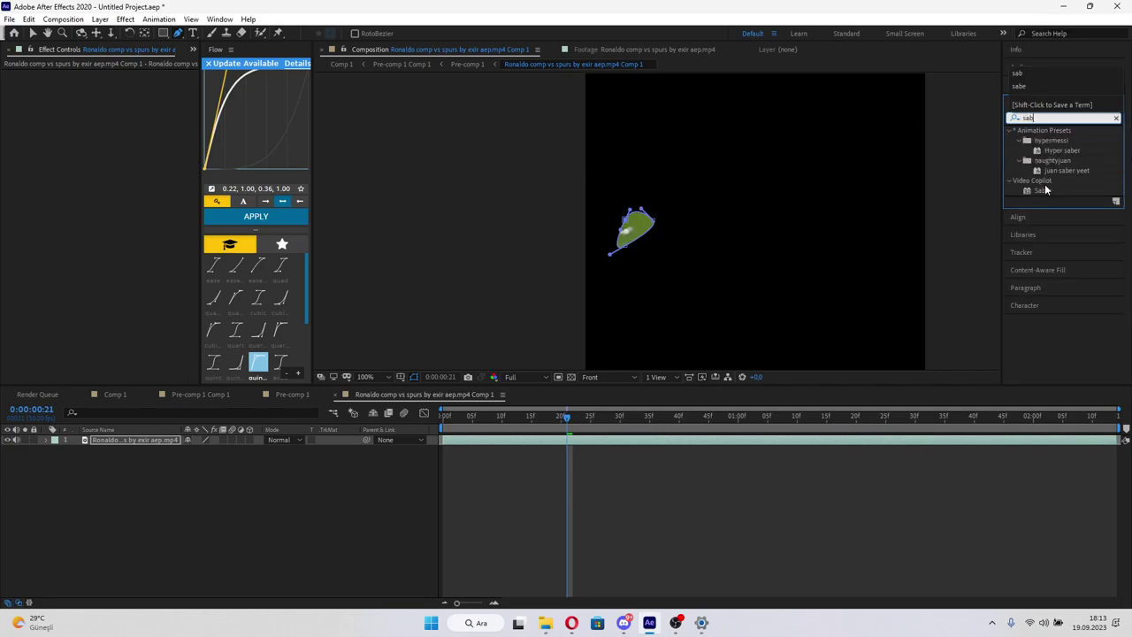
{"action": "left_click_drag", "start_coordinate": [1042, 190], "coordinate": [573, 442]}
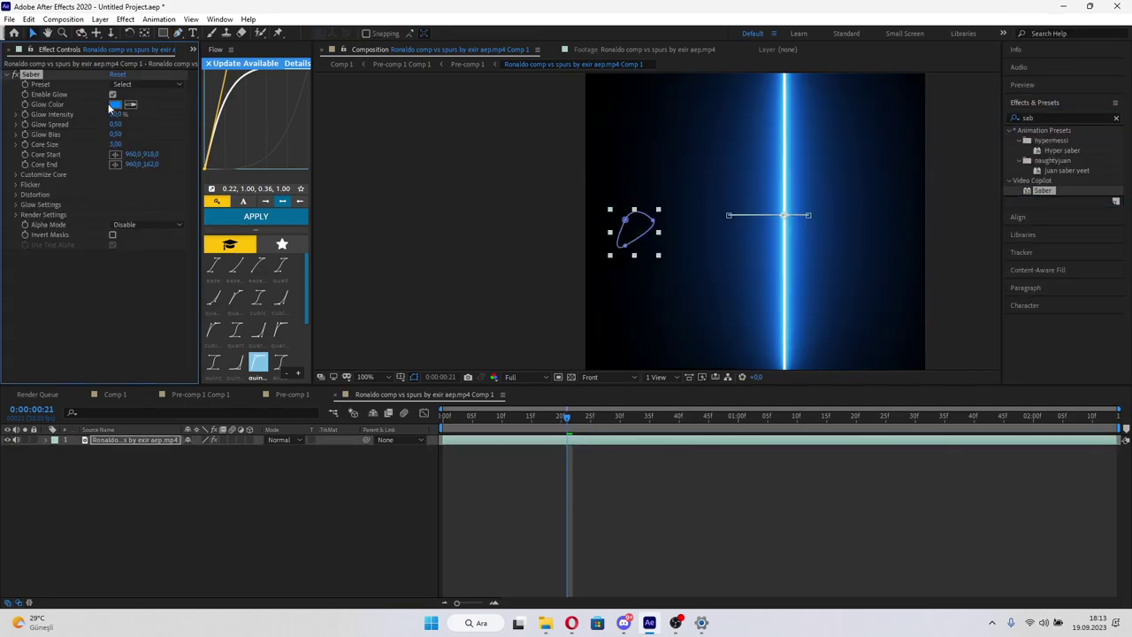
{"action": "left_click", "coordinate": [16, 174]}
{"action": "left_click", "coordinate": [129, 185]}
{"action": "left_click", "coordinate": [135, 212]}
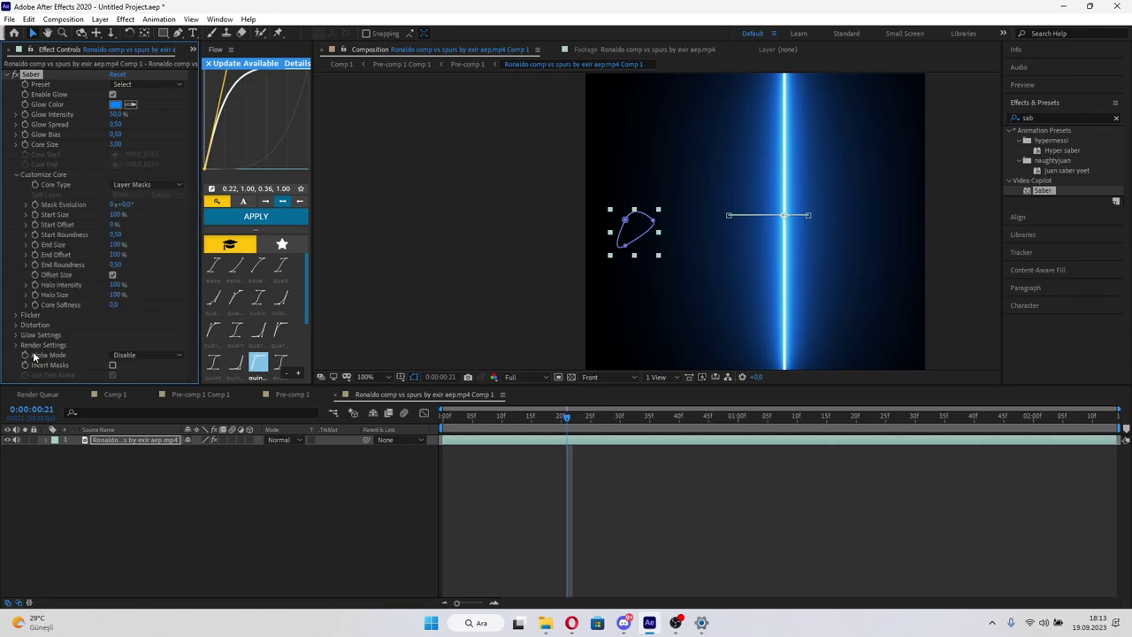
{"action": "left_click", "coordinate": [16, 345]}
{"action": "left_click", "coordinate": [146, 378]}
{"action": "left_click", "coordinate": [142, 413]}
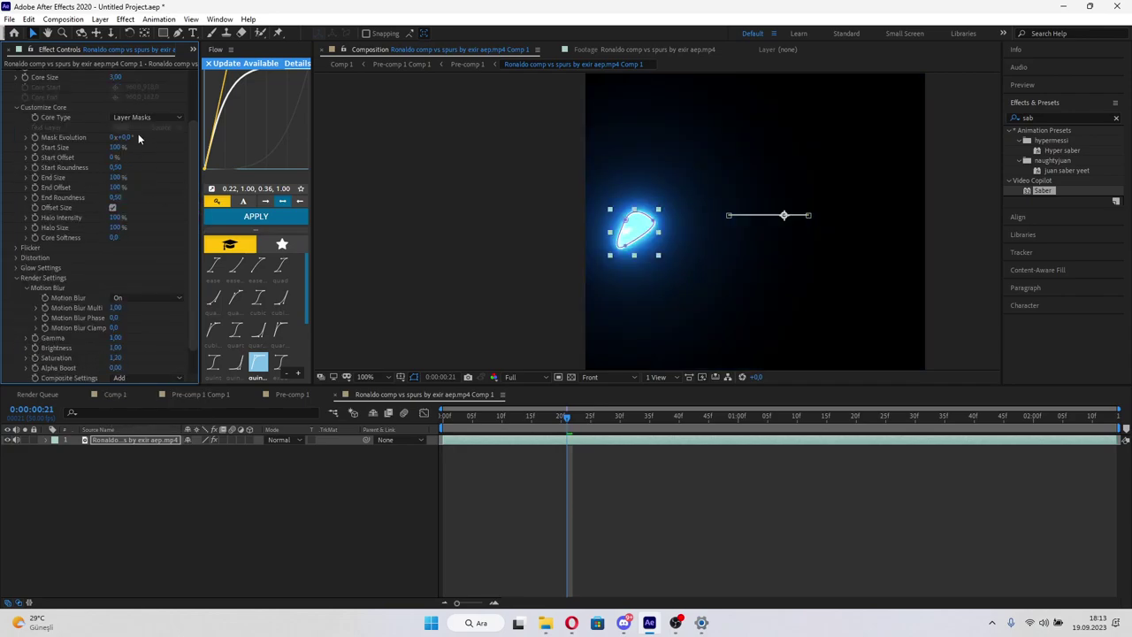
- Choose Saber's Fire preset and zoom in on the glowing ball
{"action": "scroll", "coordinate": [169, 160], "scroll_direction": "up", "scroll_amount": 2}
{"action": "left_click", "coordinate": [141, 84]}
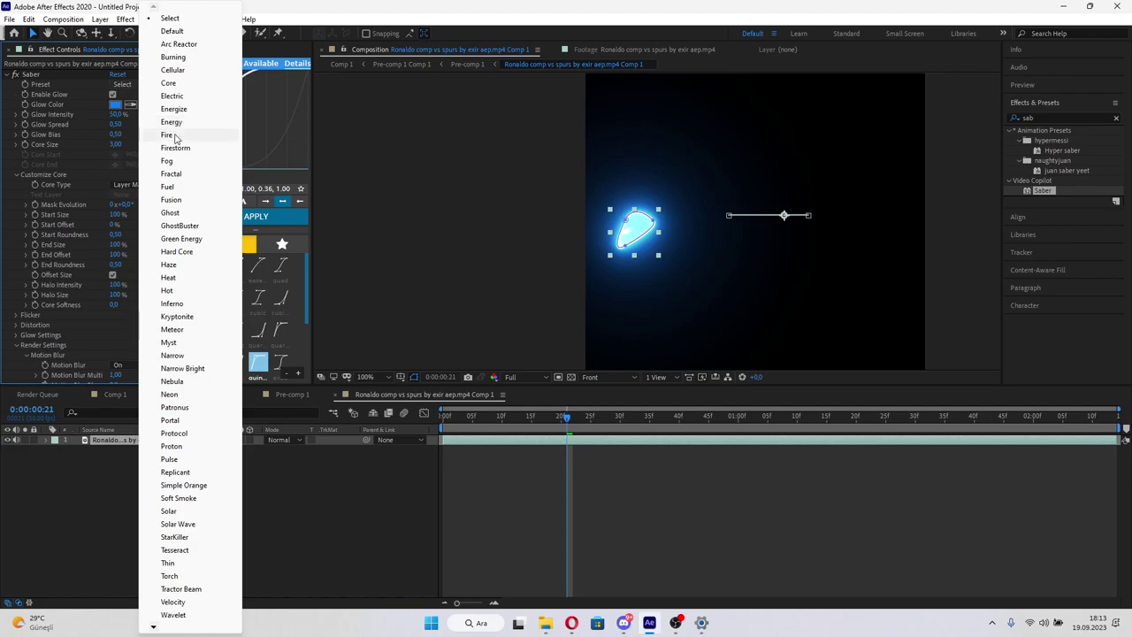
{"action": "left_click", "coordinate": [177, 148]}
{"action": "left_click", "coordinate": [488, 354]}
{"action": "key", "text": "period"}
{"action": "scroll", "coordinate": [86, 235], "scroll_direction": "down", "scroll_amount": 4}
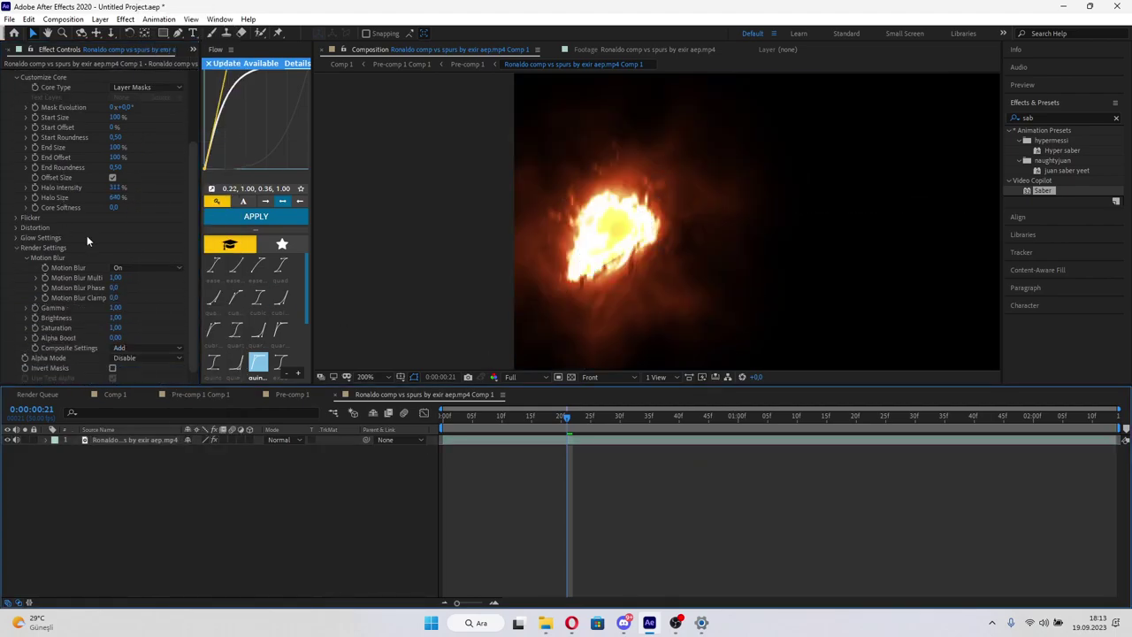
- Set the Core Distortion Amount to 5 and shrink Core Size to 2
{"action": "left_click", "coordinate": [16, 228]}
{"action": "left_click", "coordinate": [26, 248]}
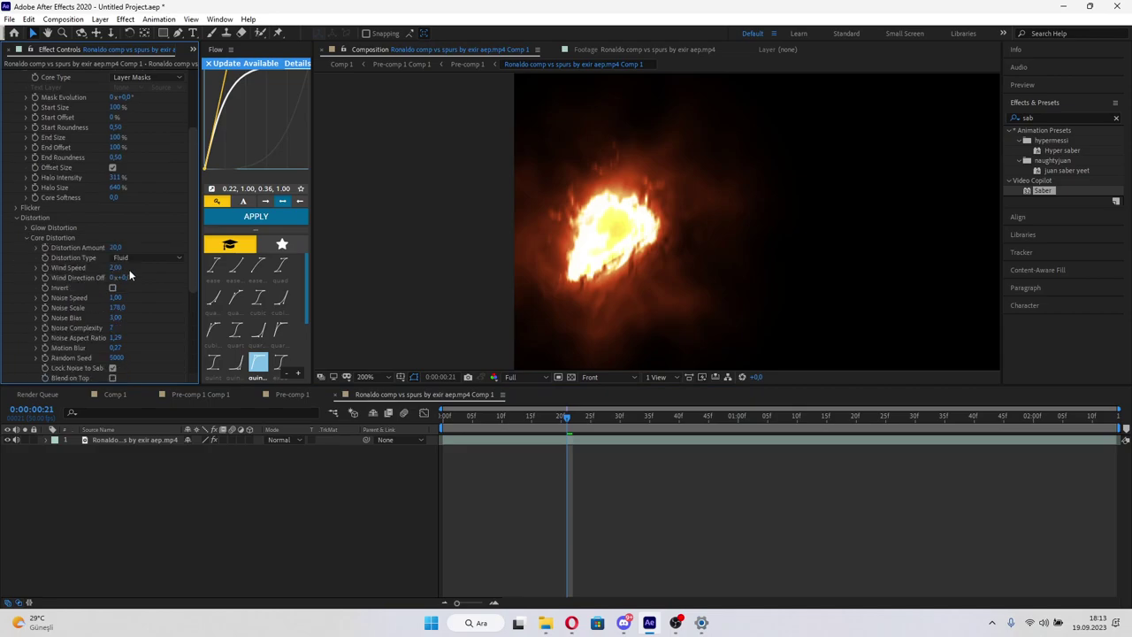
{"action": "mouse_move", "coordinate": [115, 247]}
{"action": "left_mouse_down"}
{"action": "mouse_move", "coordinate": [100, 253]}
{"action": "mouse_move", "coordinate": [117, 252]}
{"action": "left_mouse_up"}
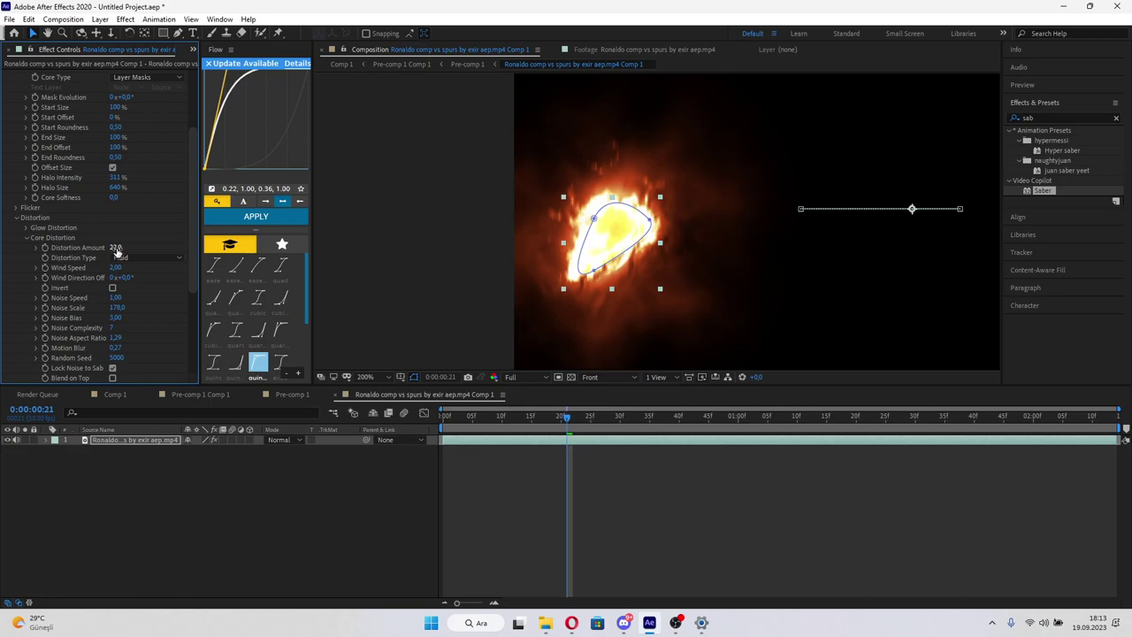
{"action": "key", "text": "Return"}
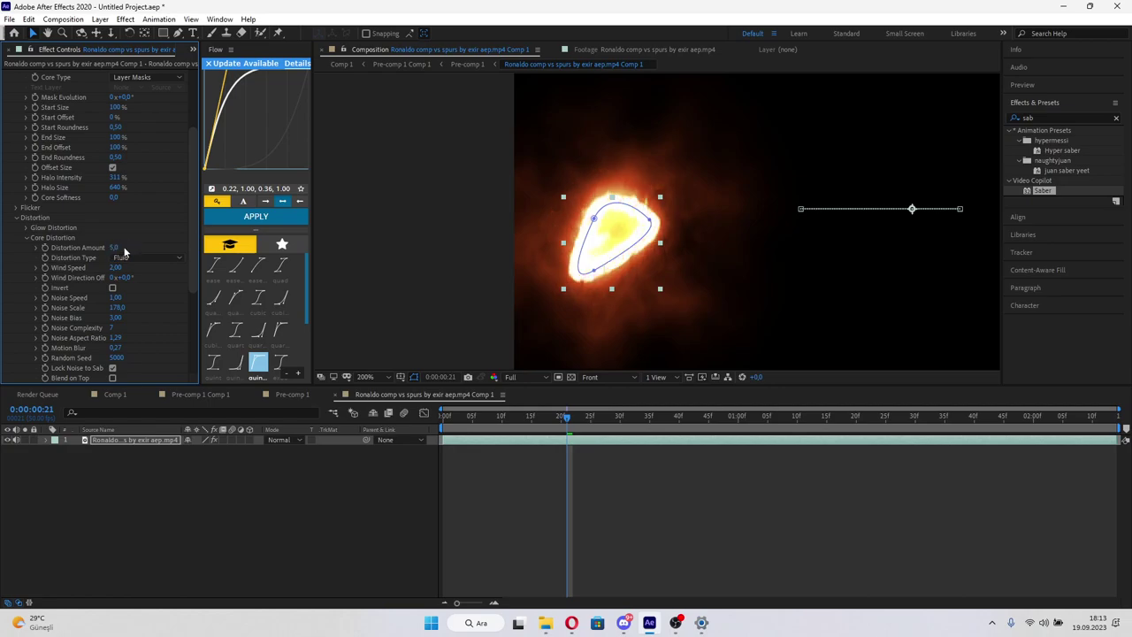
{"action": "scroll", "coordinate": [170, 181], "scroll_direction": "up", "scroll_amount": 3}
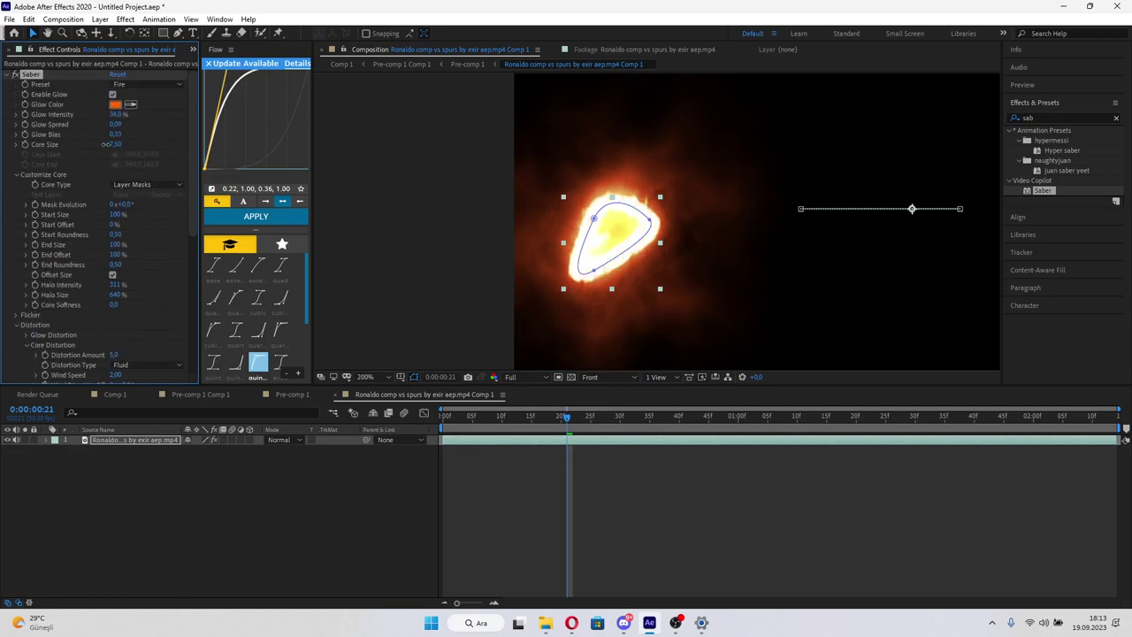
{"action": "left_click_drag", "start_coordinate": [105, 143], "coordinate": [62, 145]}
- Set Glow Intensity to 0%, Core Size to 0, and raise Distortion Amount to 41
{"action": "left_click", "coordinate": [502, 469]}
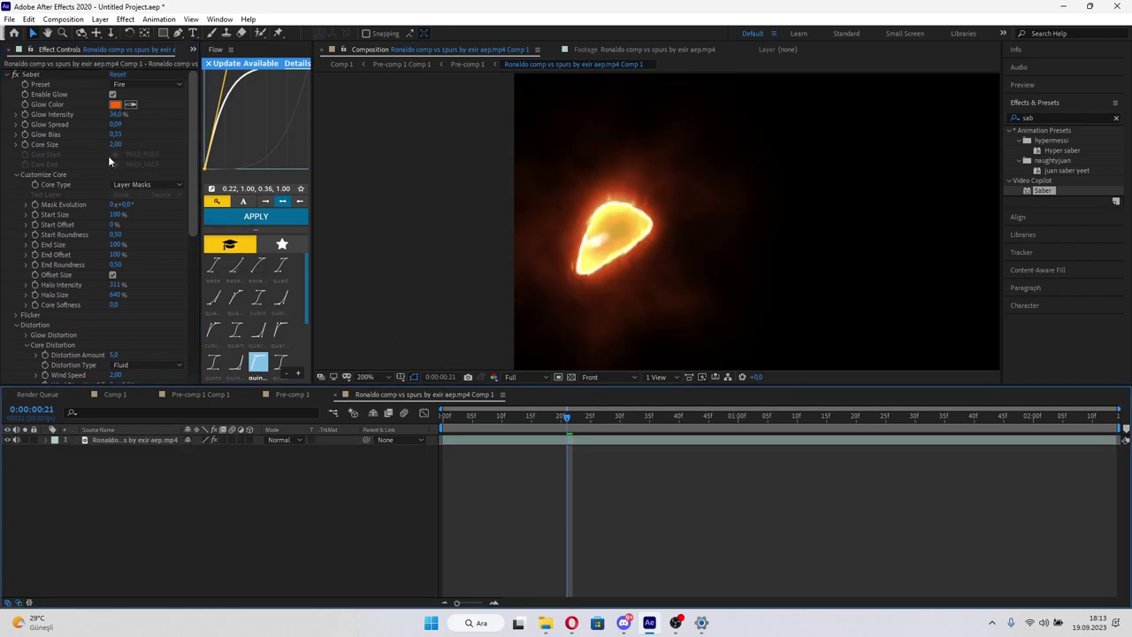
{"action": "left_click_drag", "start_coordinate": [115, 114], "coordinate": [79, 114]}
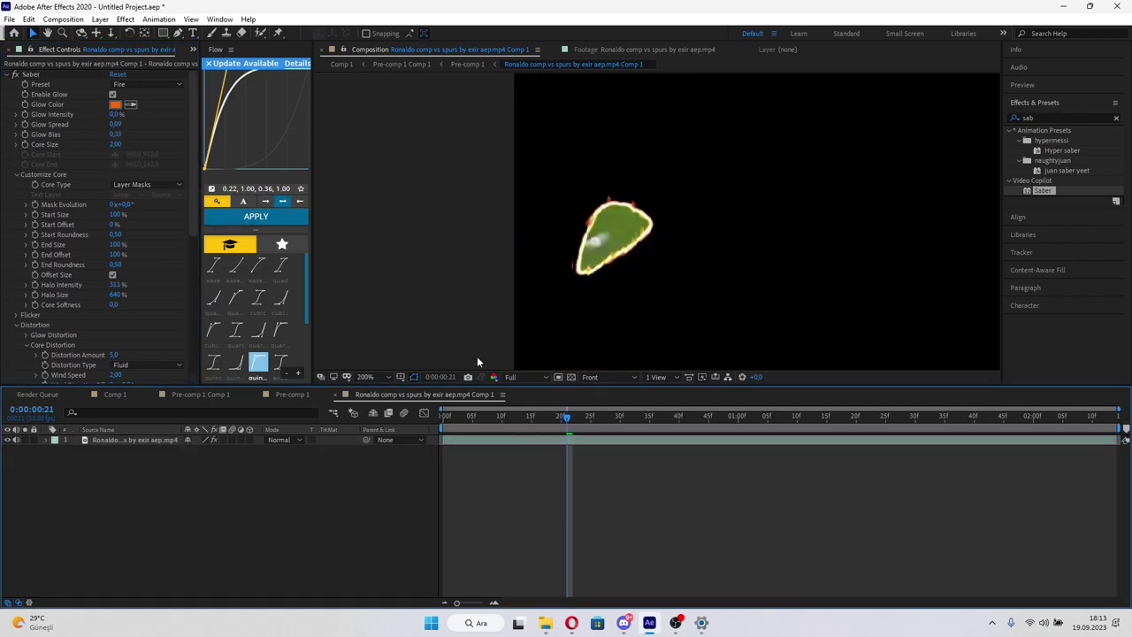
{"action": "left_click_drag", "start_coordinate": [121, 147], "coordinate": [100, 142]}
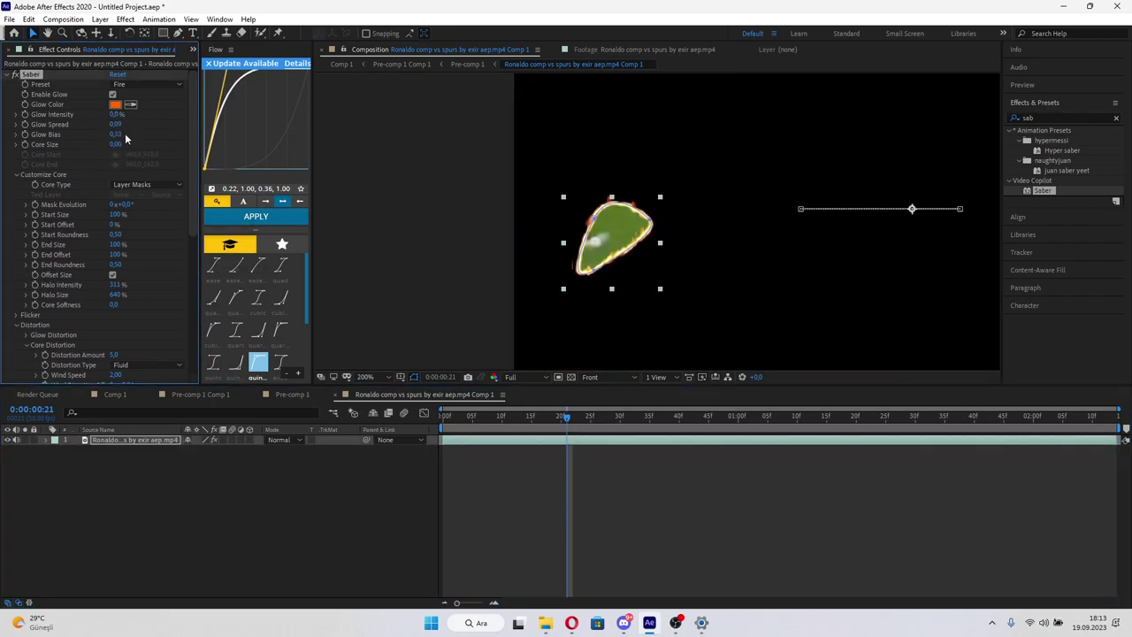
{"action": "scroll", "coordinate": [143, 198], "scroll_direction": "down", "scroll_amount": 2}
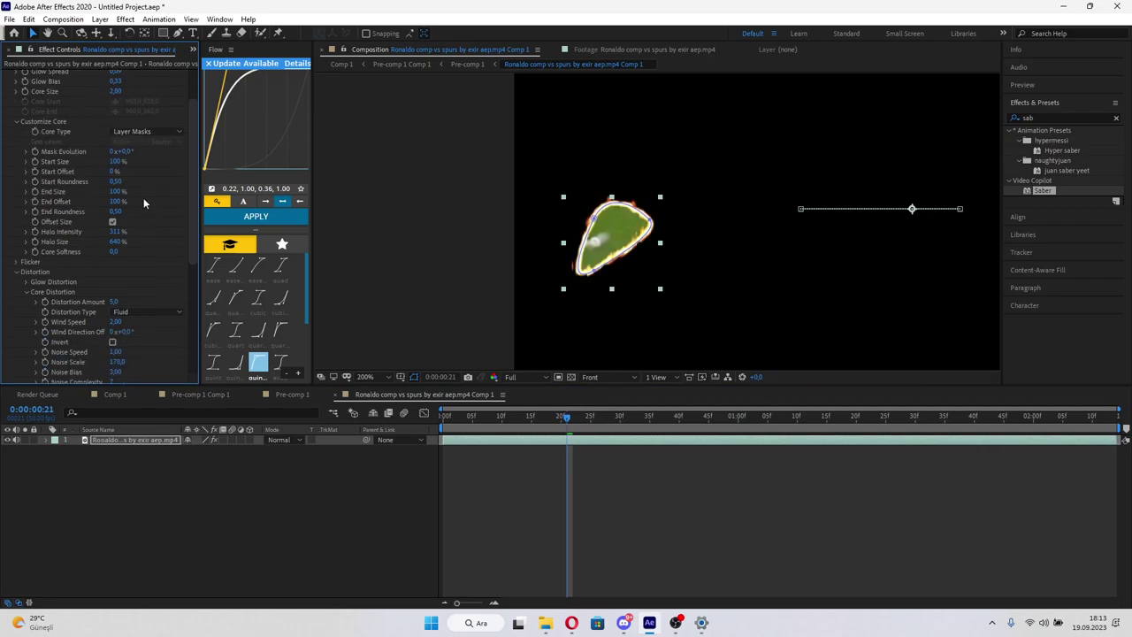
{"action": "scroll", "coordinate": [150, 184], "scroll_direction": "down", "scroll_amount": 2}
{"action": "scroll", "coordinate": [151, 184], "scroll_direction": "down", "scroll_amount": 2}
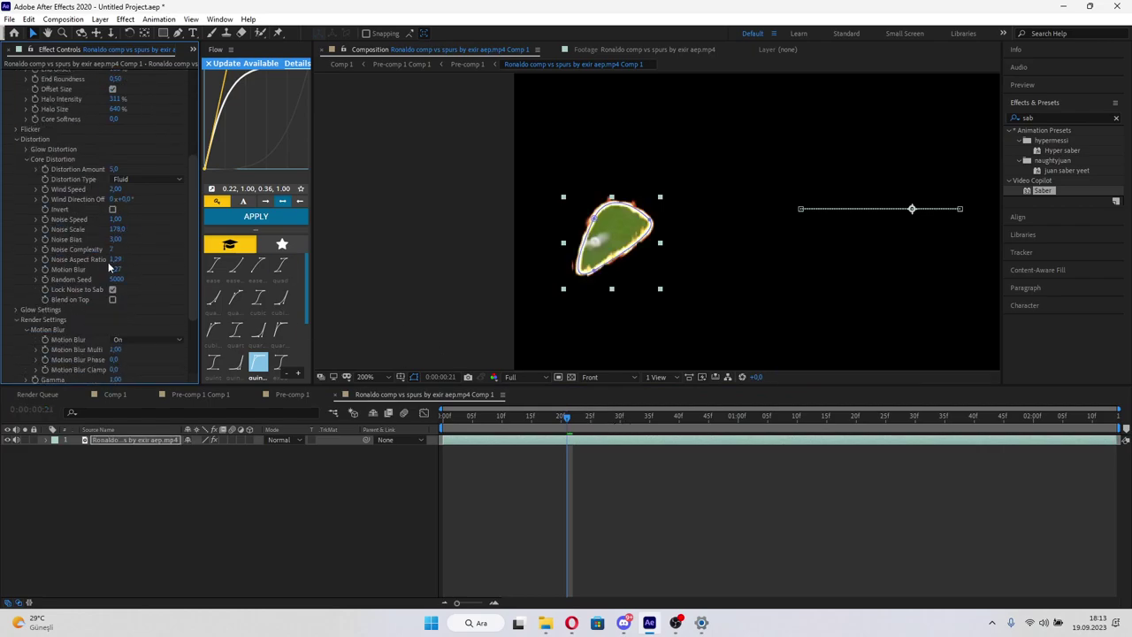
{"action": "scroll", "coordinate": [114, 228], "scroll_direction": "down", "scroll_amount": 5}
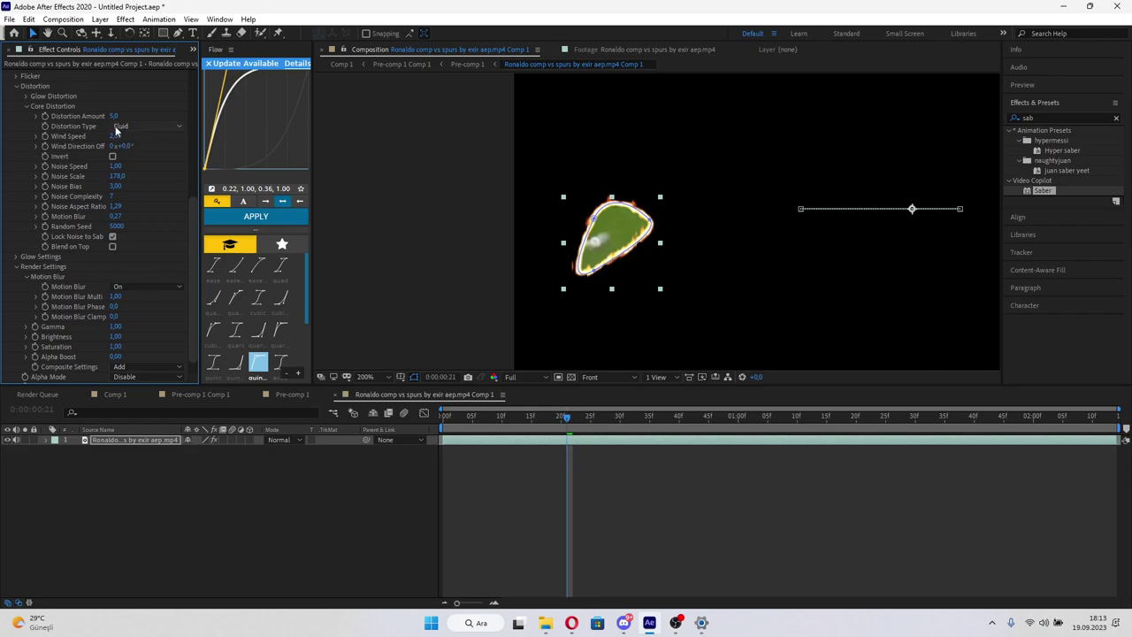
{"action": "left_click_drag", "start_coordinate": [114, 116], "coordinate": [139, 115]}
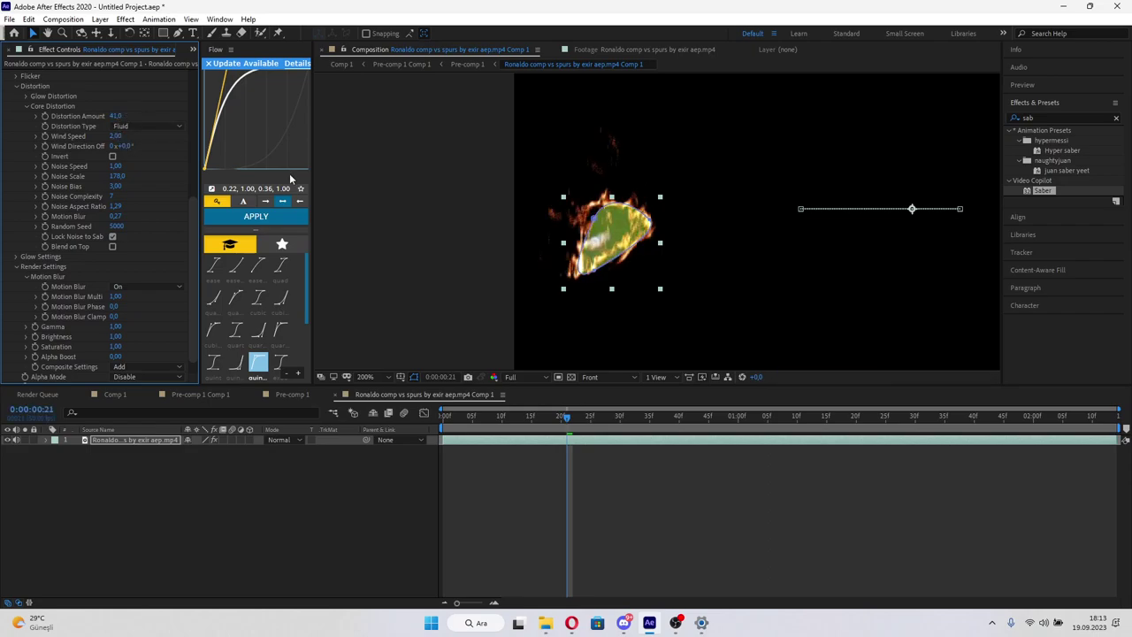
{"action": "scroll", "coordinate": [623, 294], "scroll_direction": "down", "scroll_amount": 4}
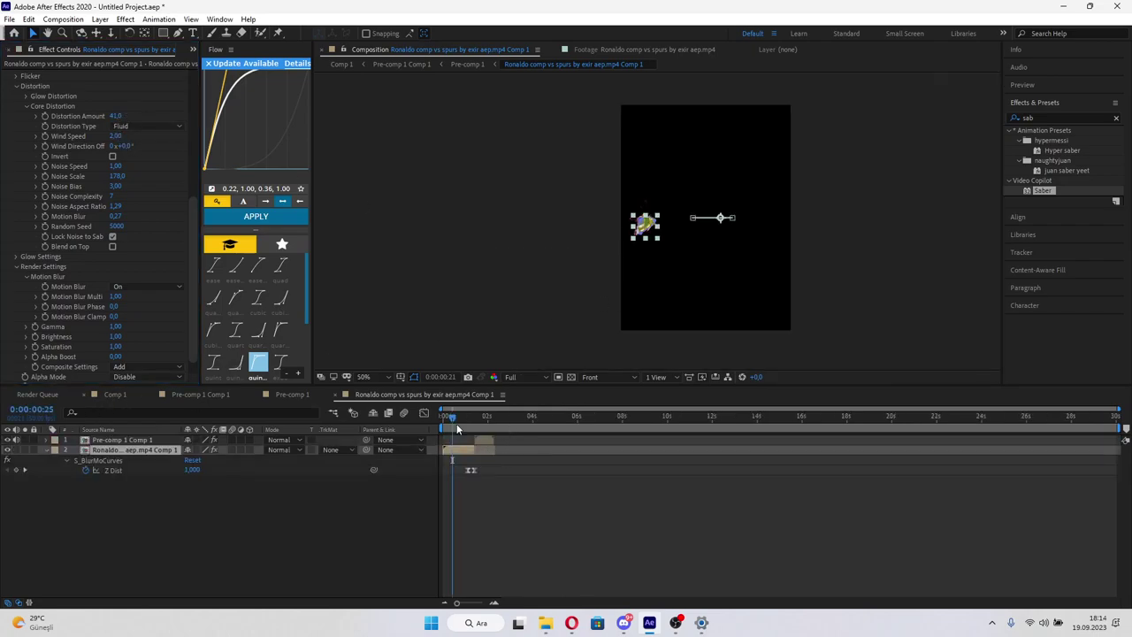
- Check the ball footage precomp, then play Comp 1 from just before the shot
{"action": "left_click", "coordinate": [115, 394]}
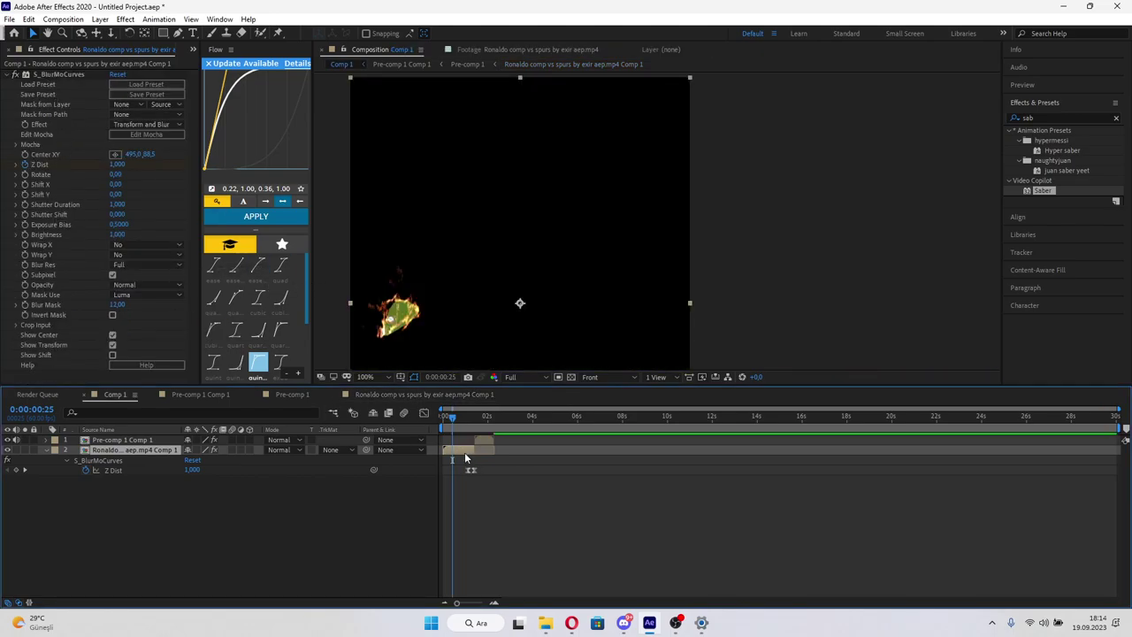
{"action": "double_click", "coordinate": [464, 452]}
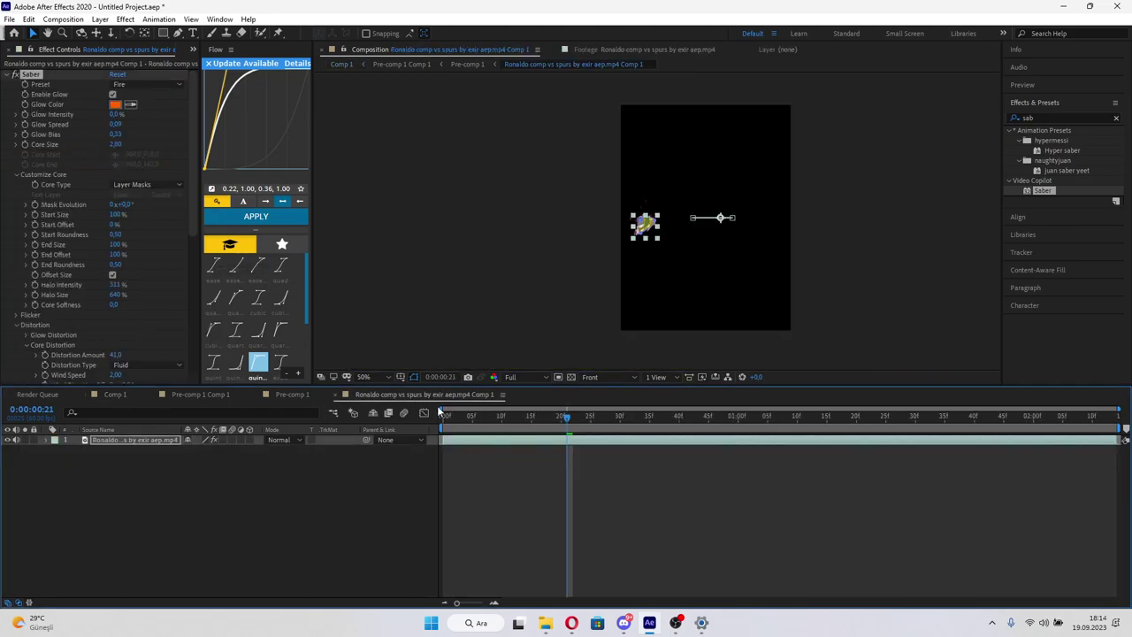
{"action": "left_click", "coordinate": [124, 395]}
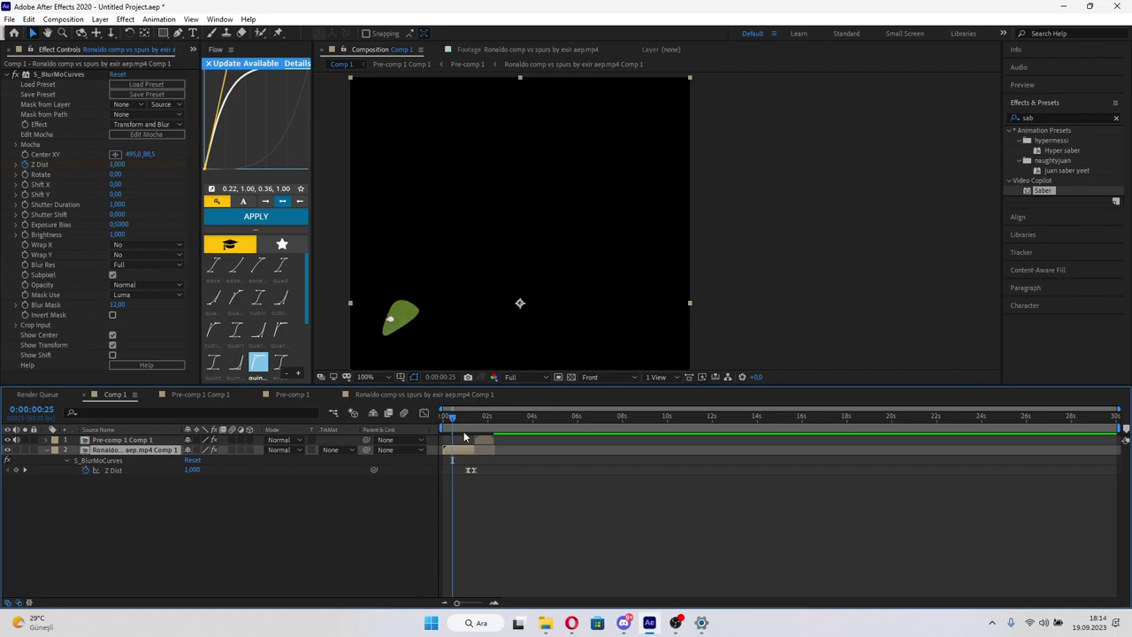
{"action": "double_click", "coordinate": [465, 449]}
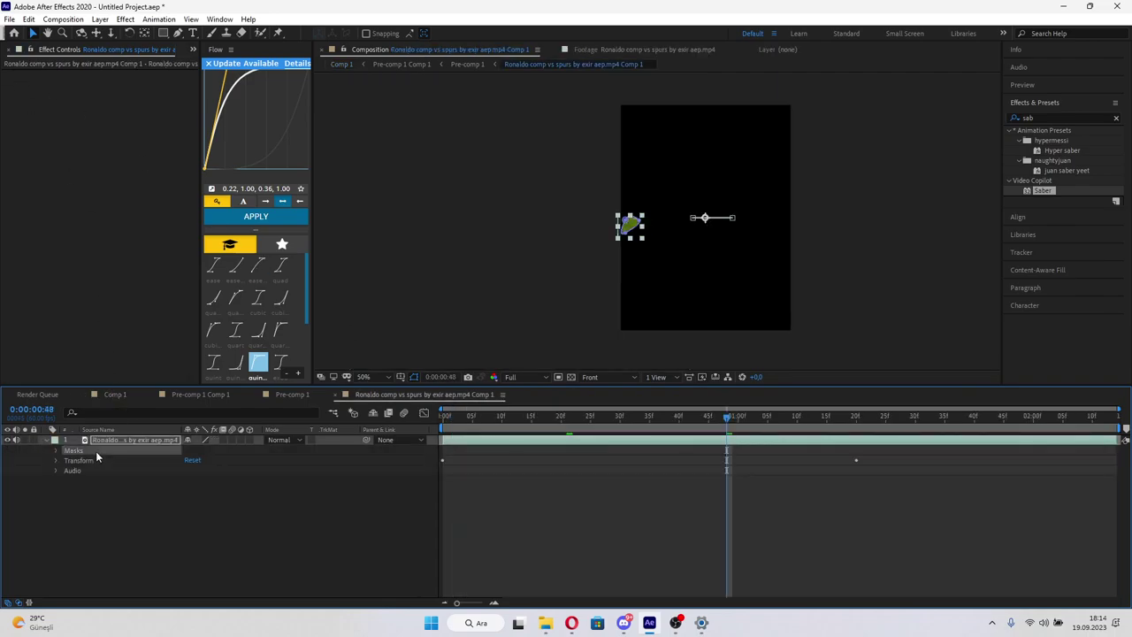
{"action": "left_click", "coordinate": [122, 395]}
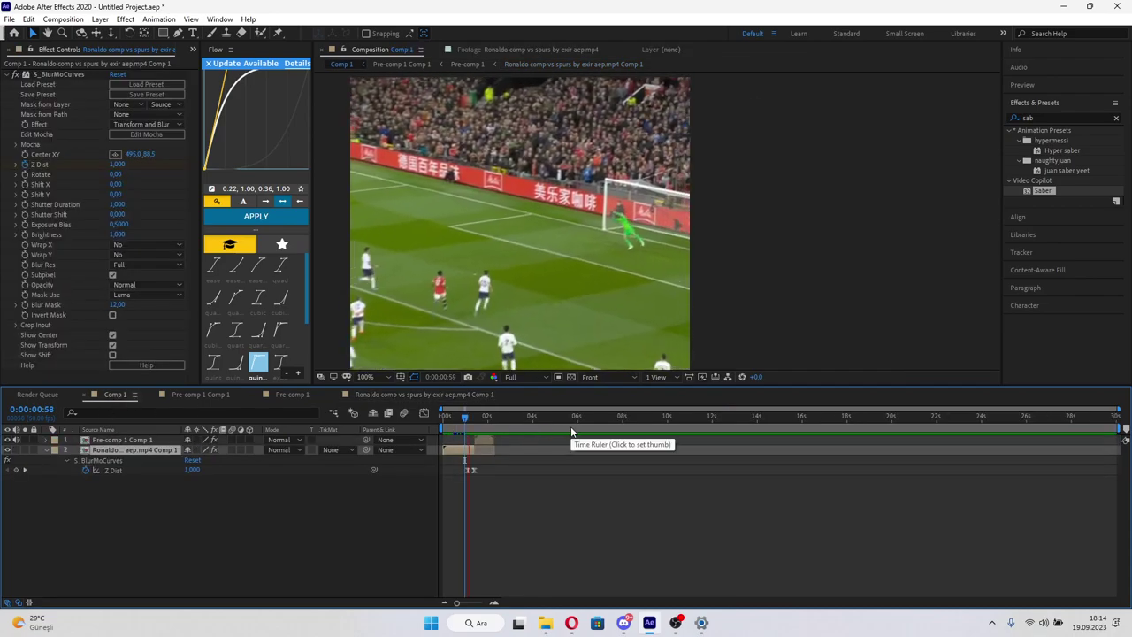
{"action": "scroll", "coordinate": [610, 311], "scroll_direction": "down", "scroll_amount": 2}
{"action": "left_click", "coordinate": [463, 418]}
{"action": "key", "text": "space"}
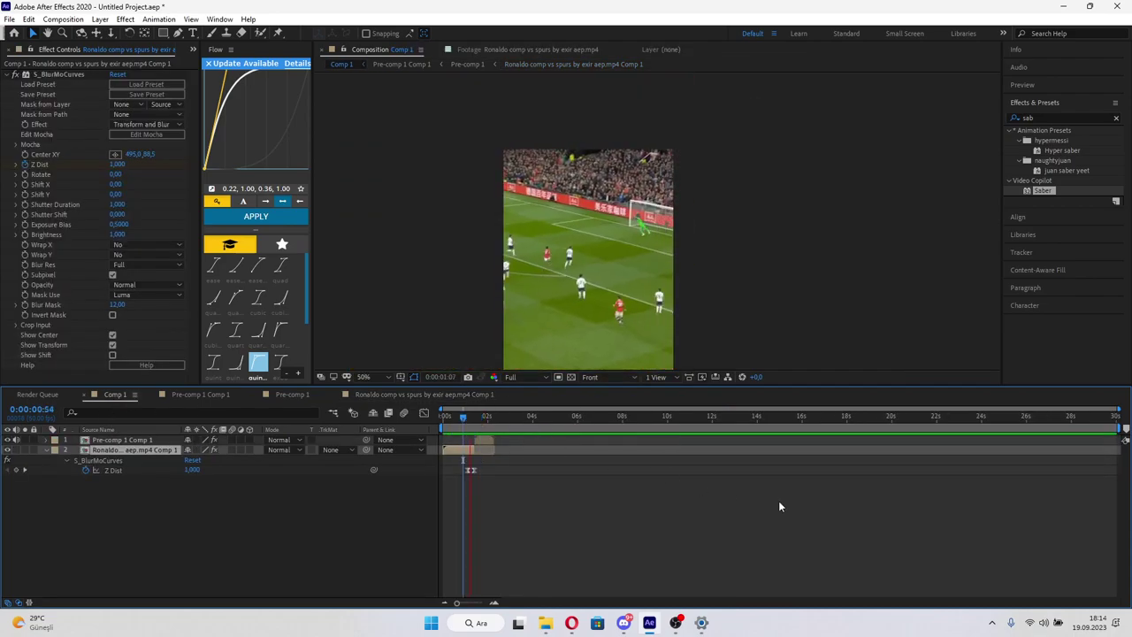